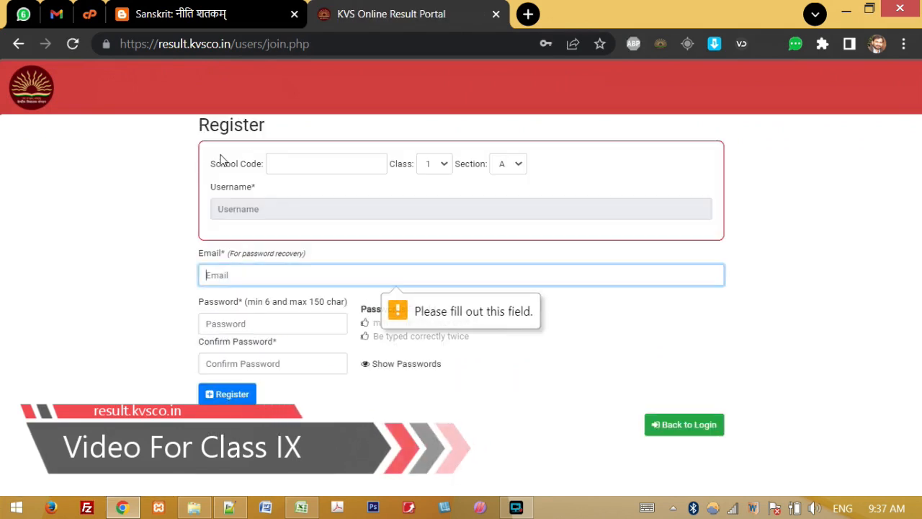
Step: Enter 3000 in the School Code box, removing the extra digits, so the username reads 3000_1_A
{"action": "double_click", "coordinate": [197, 134]}
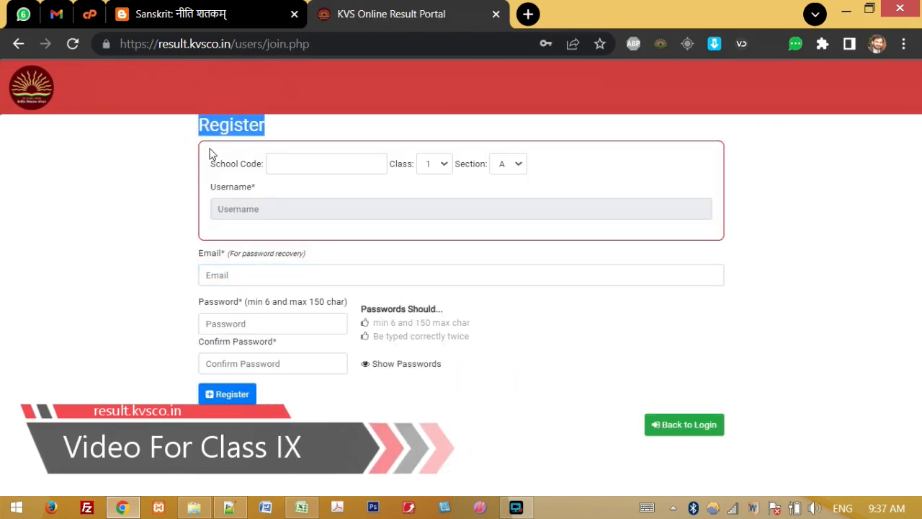
{"action": "left_click", "coordinate": [155, 175]}
{"action": "left_click_drag", "start_coordinate": [213, 168], "coordinate": [268, 163]}
{"action": "left_click", "coordinate": [282, 164]}
{"action": "type", "text": "3000"}
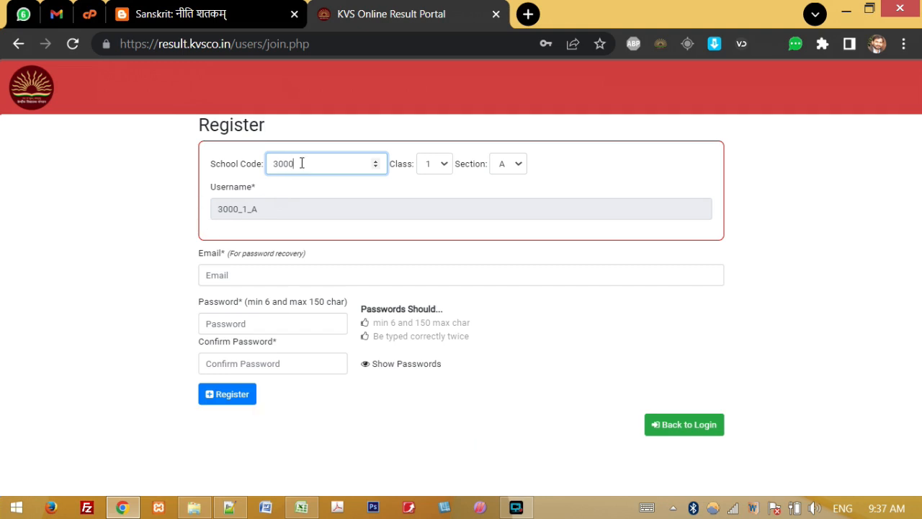
{"action": "type", "text": "02"}
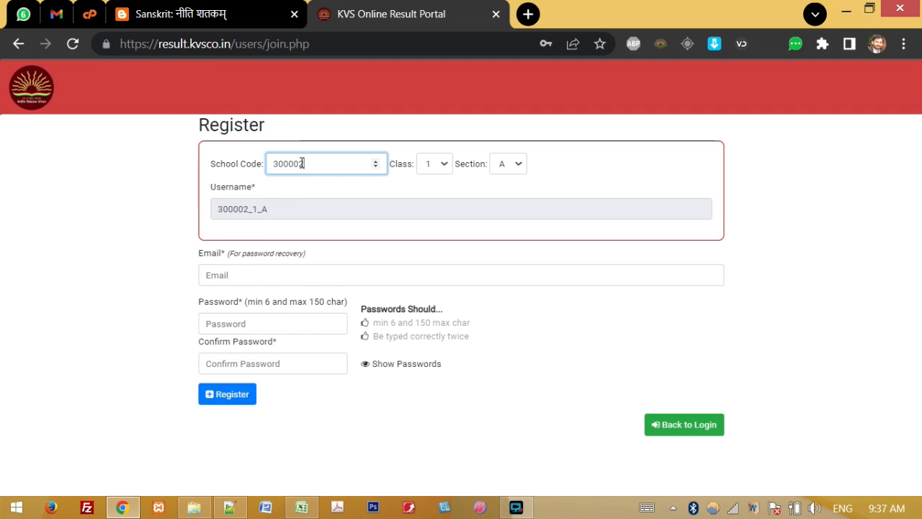
{"action": "key", "text": "BackSpace"}
{"action": "key", "text": "BackSpace"}
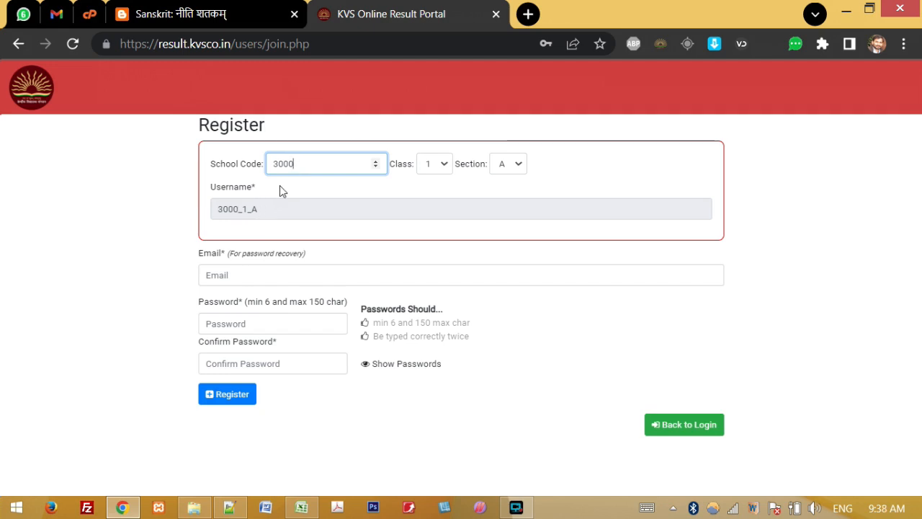
Step: Choose Class 9 and Section A so the generated username becomes 3000_9_A
{"action": "left_click", "coordinate": [431, 161]}
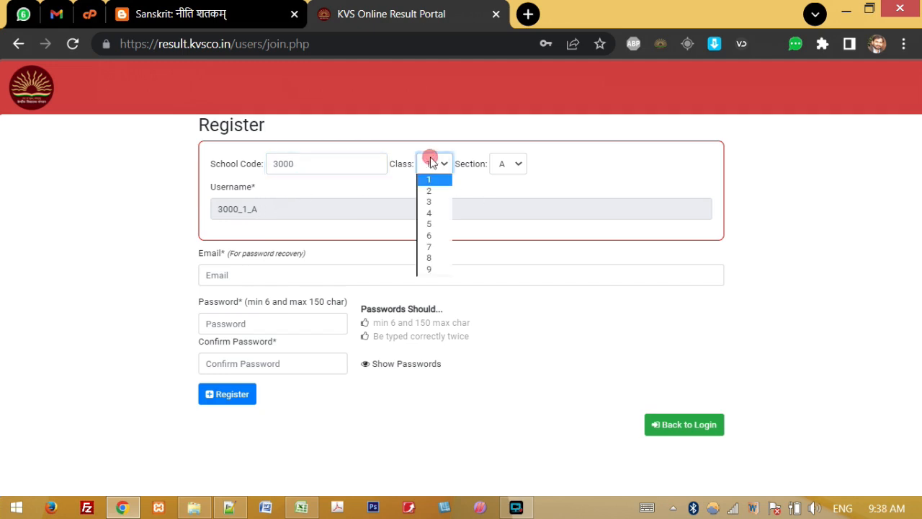
{"action": "left_click", "coordinate": [428, 268]}
{"action": "left_click", "coordinate": [520, 163]}
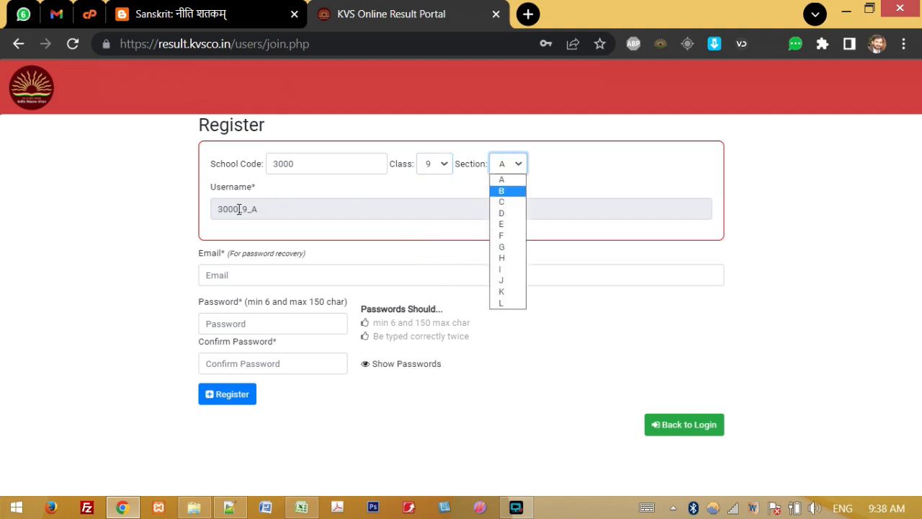
{"action": "left_click", "coordinate": [505, 181]}
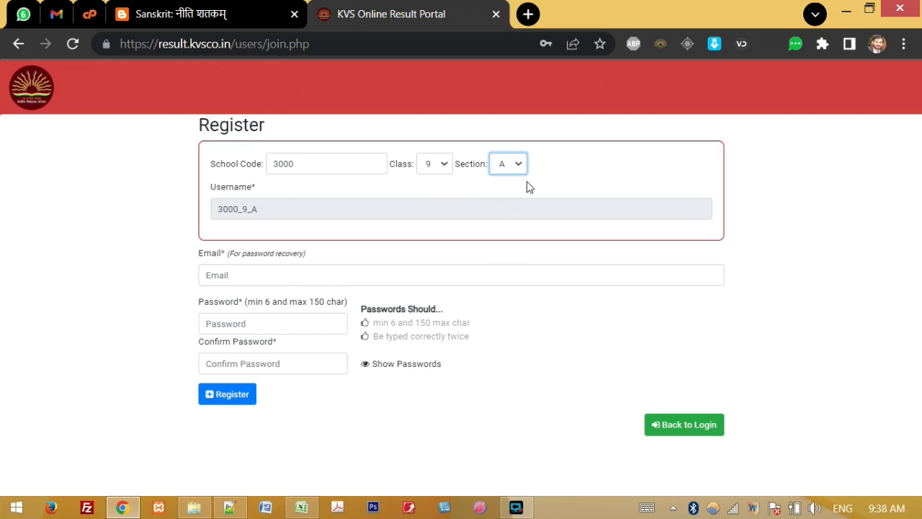
{"action": "left_click_drag", "start_coordinate": [211, 209], "coordinate": [265, 208]}
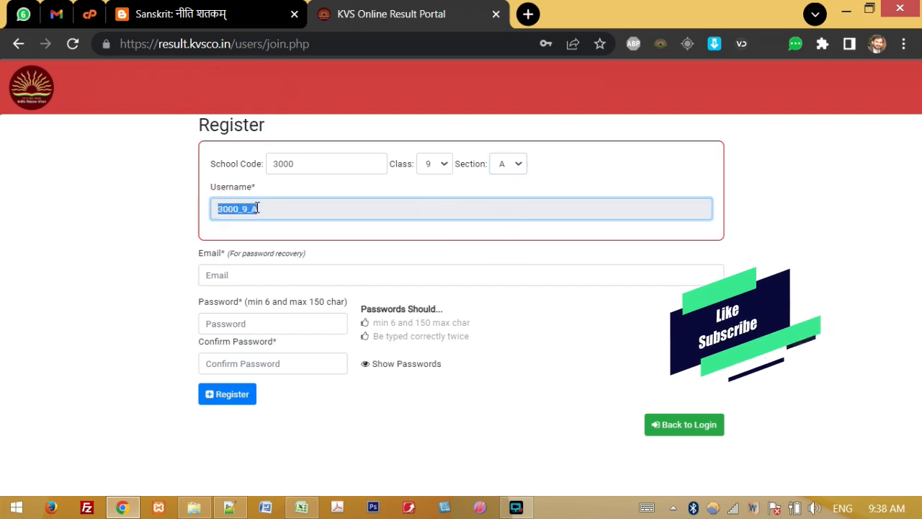
{"action": "left_click", "coordinate": [372, 193]}
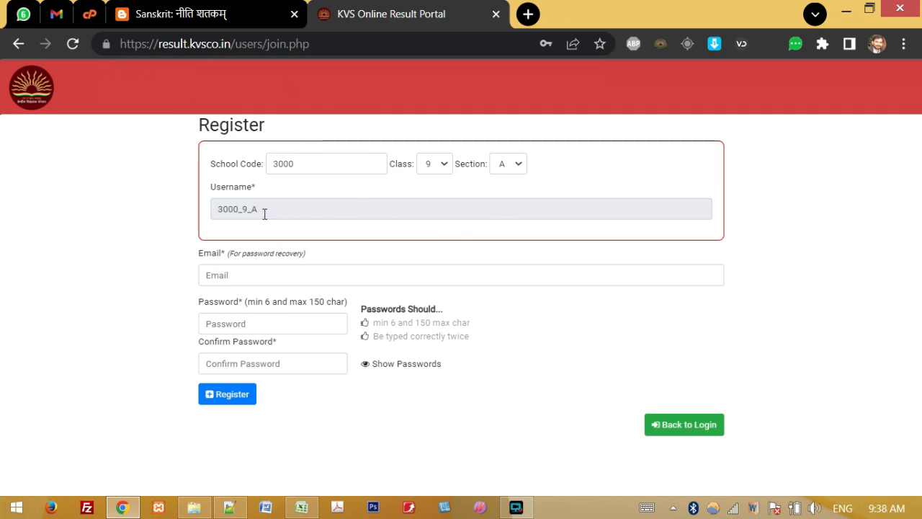
{"action": "left_click", "coordinate": [241, 271]}
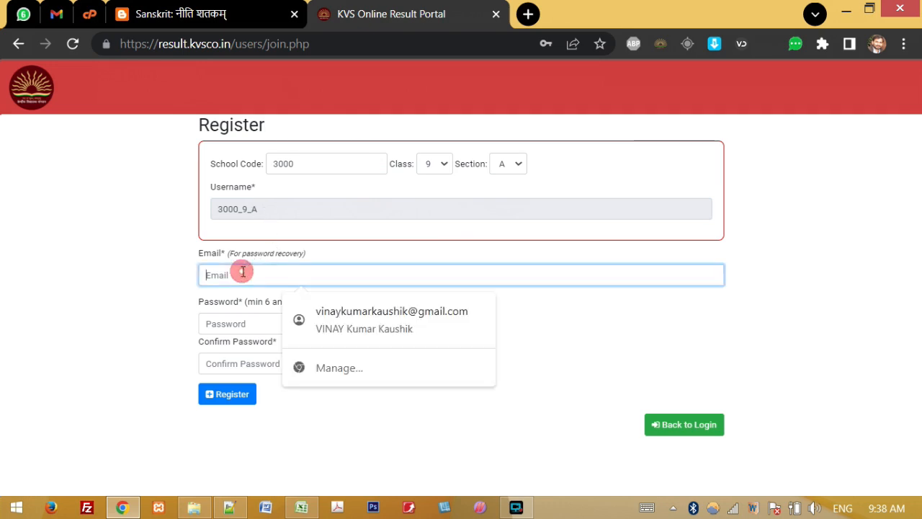
Step: Fill in the recovery e-mail, enter and confirm the account password, and submit the registration
{"action": "type", "text": "test2@test.com"}
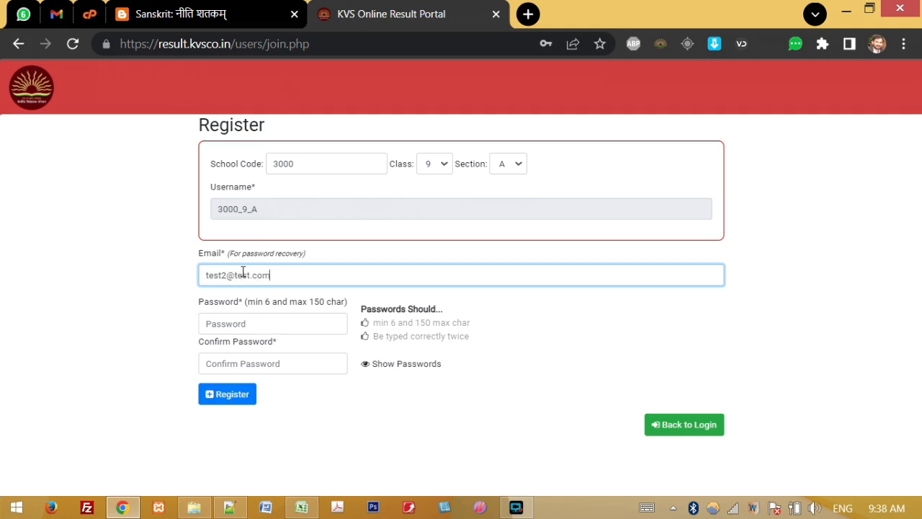
{"action": "left_click", "coordinate": [243, 309]}
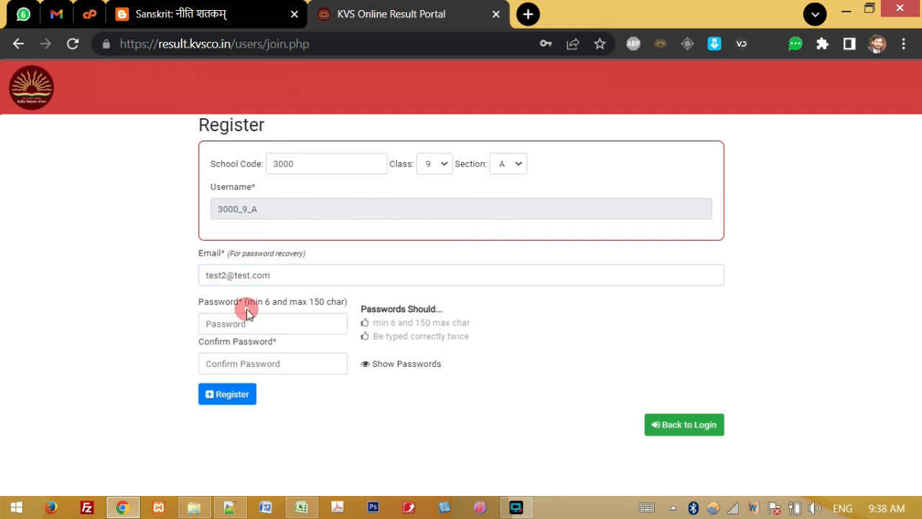
{"action": "left_click", "coordinate": [242, 324]}
{"action": "type", "text": "123456"}
{"action": "key", "text": "Tab"}
{"action": "type", "text": "1234567890"}
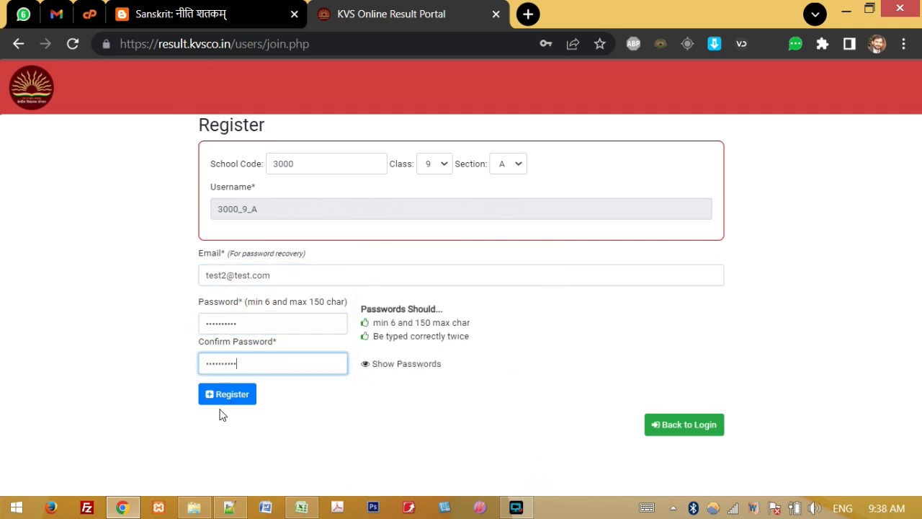
{"action": "left_click", "coordinate": [227, 394]}
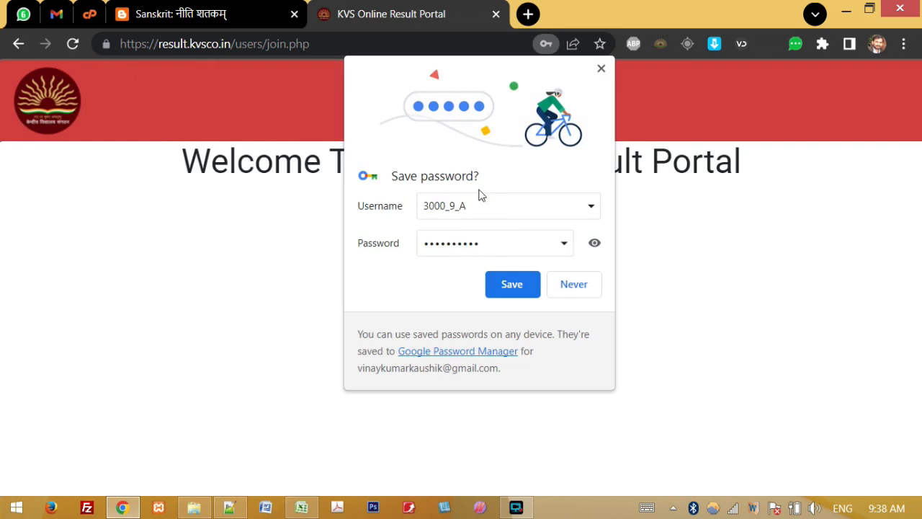
Step: Save the new login in the browser, then log in as 3000_9_A to reach the result-entry sheet
{"action": "left_click", "coordinate": [504, 286]}
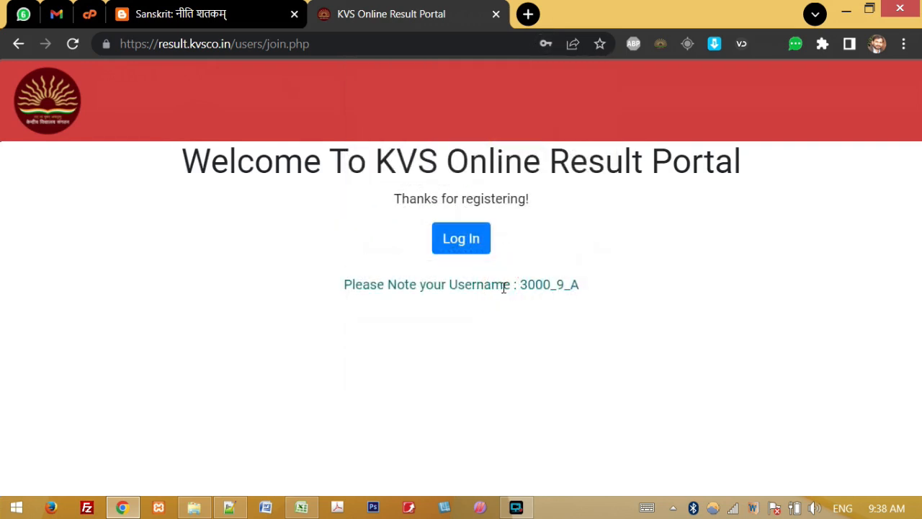
{"action": "left_click_drag", "start_coordinate": [363, 287], "coordinate": [553, 286]}
{"action": "left_click", "coordinate": [587, 286]}
{"action": "double_click", "coordinate": [587, 286]}
{"action": "left_click", "coordinate": [524, 286]}
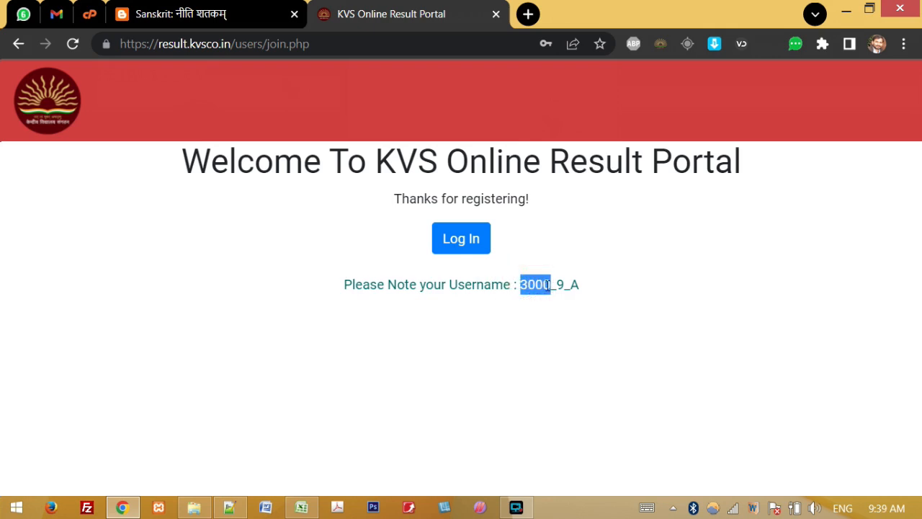
{"action": "left_click_drag", "start_coordinate": [565, 286], "coordinate": [573, 287]}
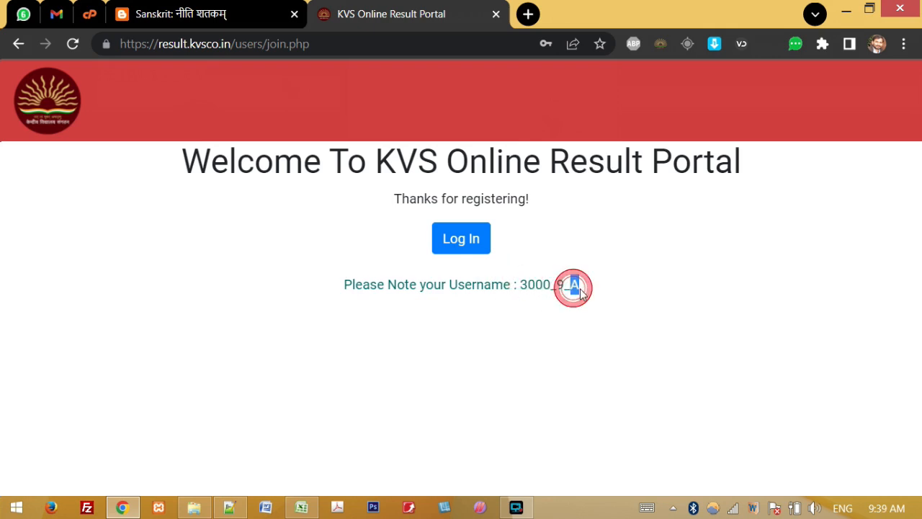
{"action": "left_click", "coordinate": [461, 238]}
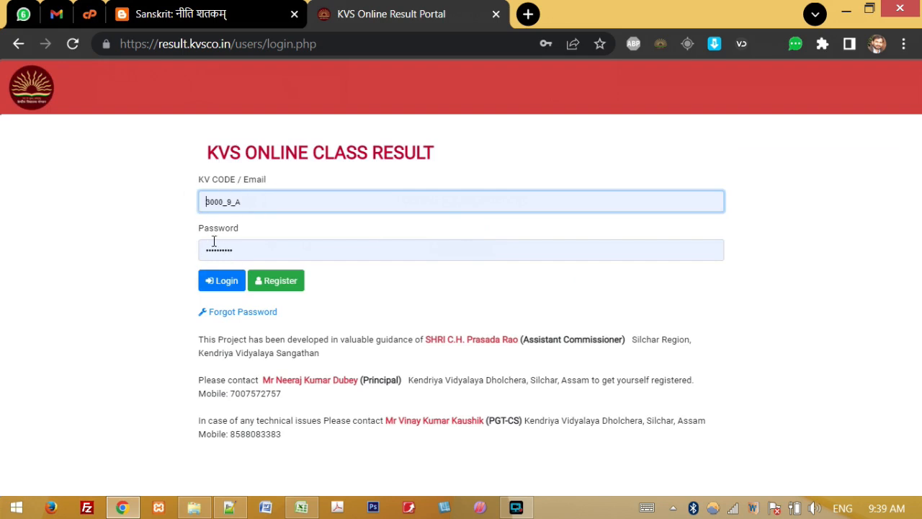
{"action": "left_click", "coordinate": [221, 283]}
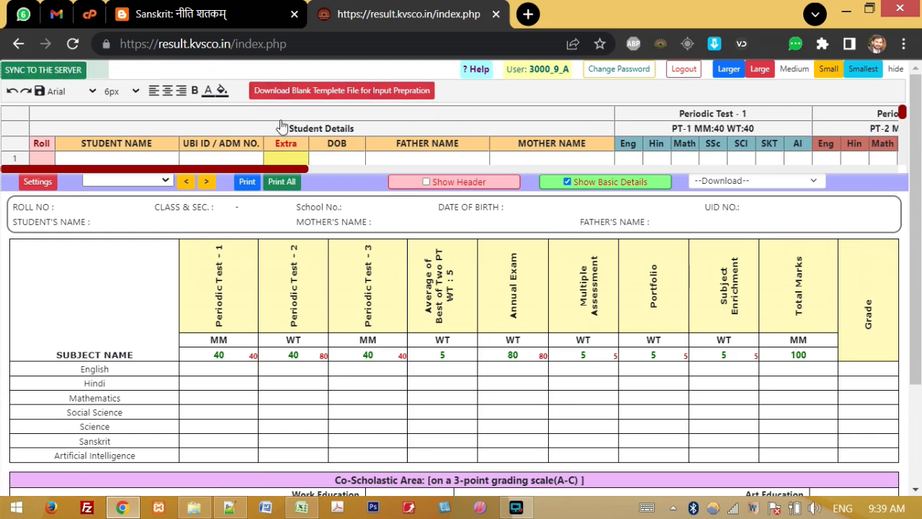
Step: Resize the entry grid to Medium, then Small, and tick Show Header on the report card
{"action": "left_click", "coordinate": [794, 69]}
{"action": "left_click_drag", "start_coordinate": [96, 186], "coordinate": [562, 272]}
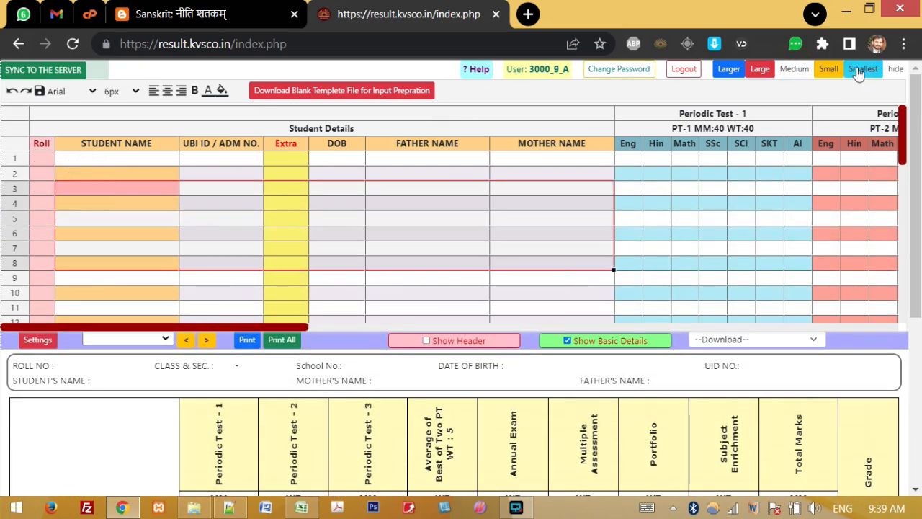
{"action": "left_click", "coordinate": [829, 69]}
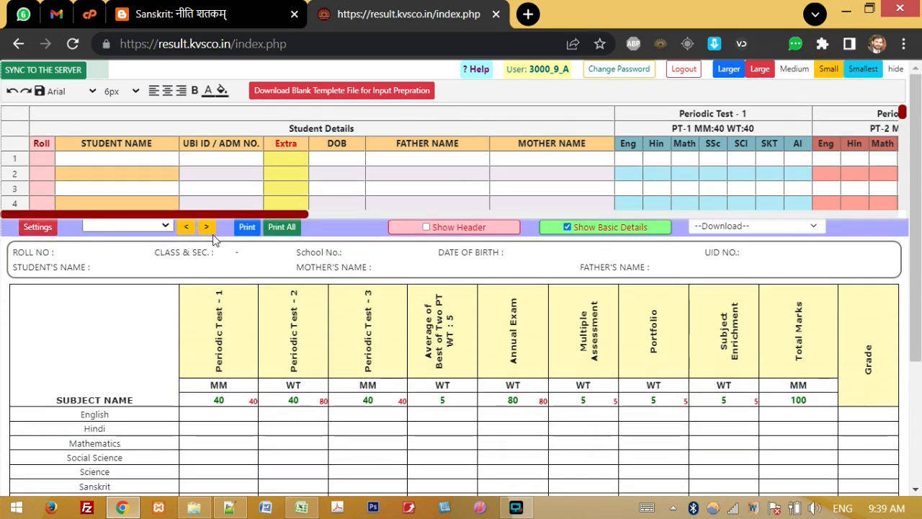
{"action": "left_click", "coordinate": [336, 227]}
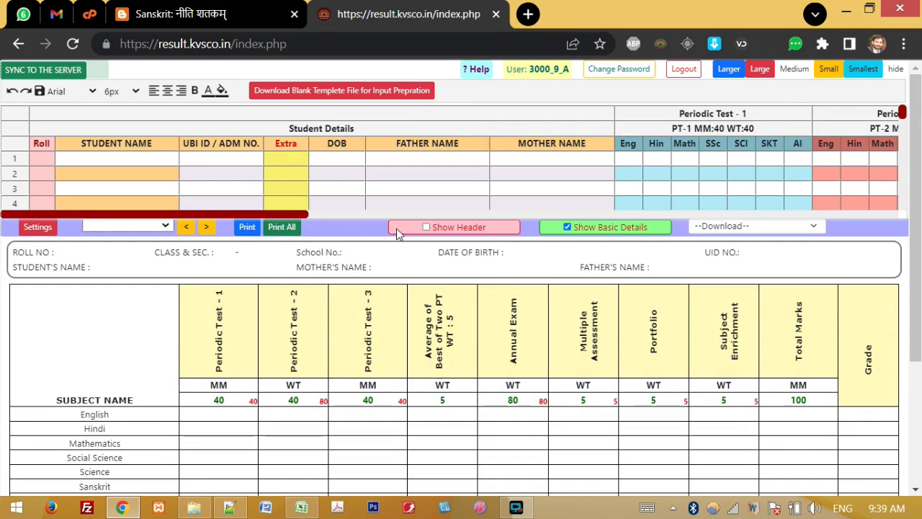
{"action": "left_click", "coordinate": [425, 229]}
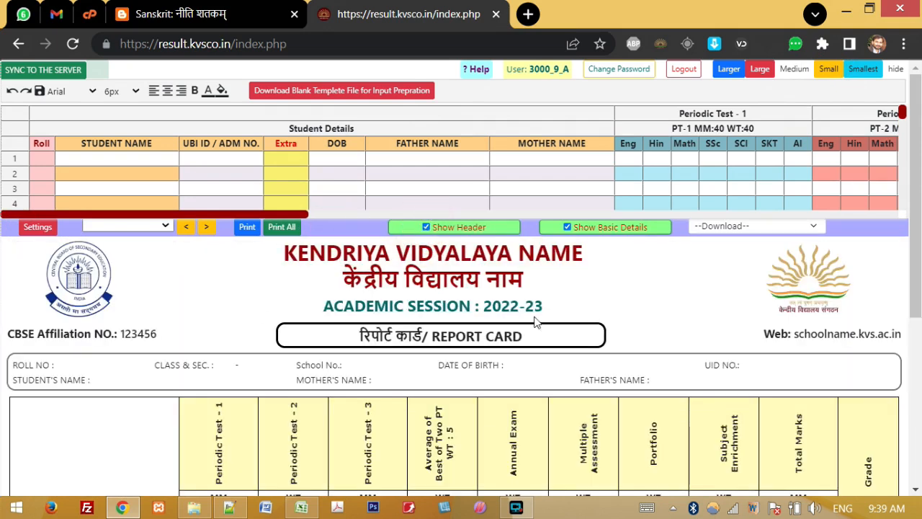
{"action": "mouse_move", "coordinate": [915, 144]}
{"action": "left_mouse_down"}
{"action": "mouse_move", "coordinate": [920, 313]}
{"action": "mouse_move", "coordinate": [913, 128]}
{"action": "left_mouse_up"}
Step: Enter roll numbers 1 and 2 in the first two rows
{"action": "left_click", "coordinate": [45, 159]}
{"action": "type", "text": "1"}
{"action": "key", "text": "Return"}
{"action": "type", "text": "2"}
{"action": "key", "text": "Return"}
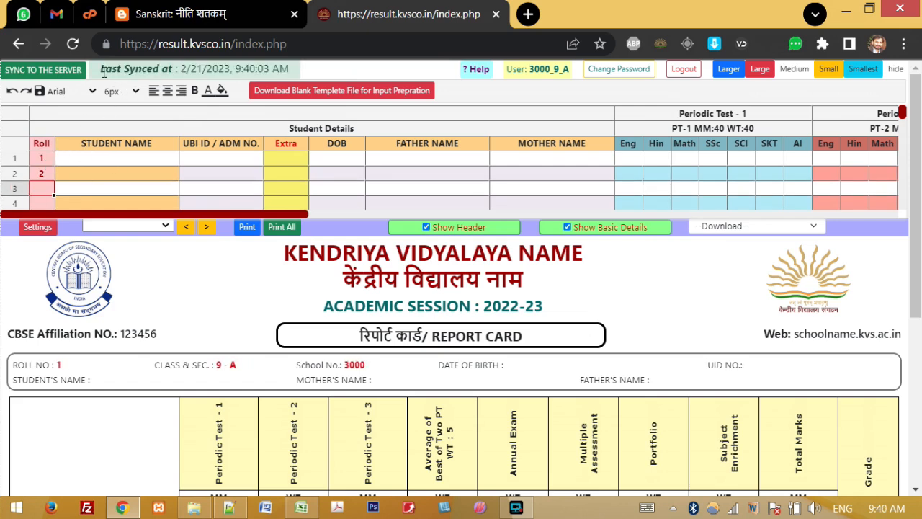
Step: Check the last sync time, then enter the first student's name in row 1
{"action": "left_click_drag", "start_coordinate": [101, 73], "coordinate": [232, 67]}
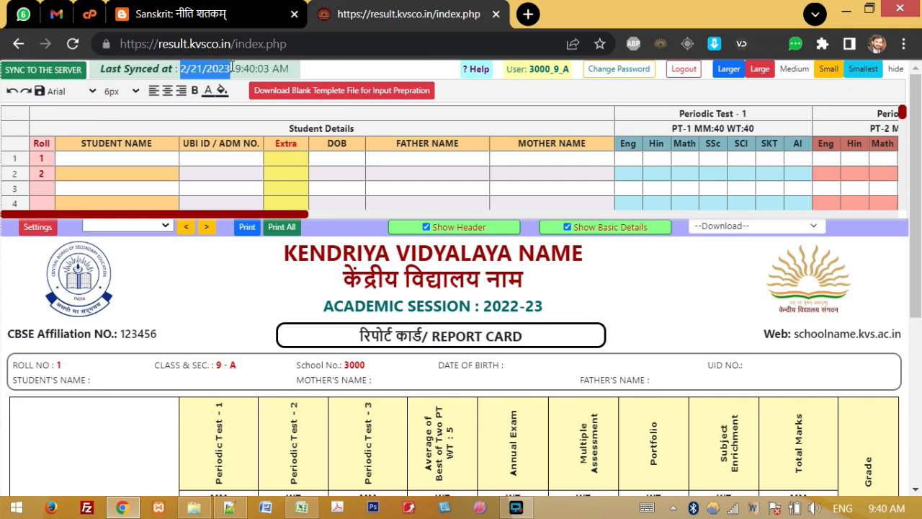
{"action": "mouse_move", "coordinate": [239, 70]}
{"action": "left_mouse_down"}
{"action": "mouse_move", "coordinate": [272, 70]}
{"action": "mouse_move", "coordinate": [235, 70]}
{"action": "left_mouse_up"}
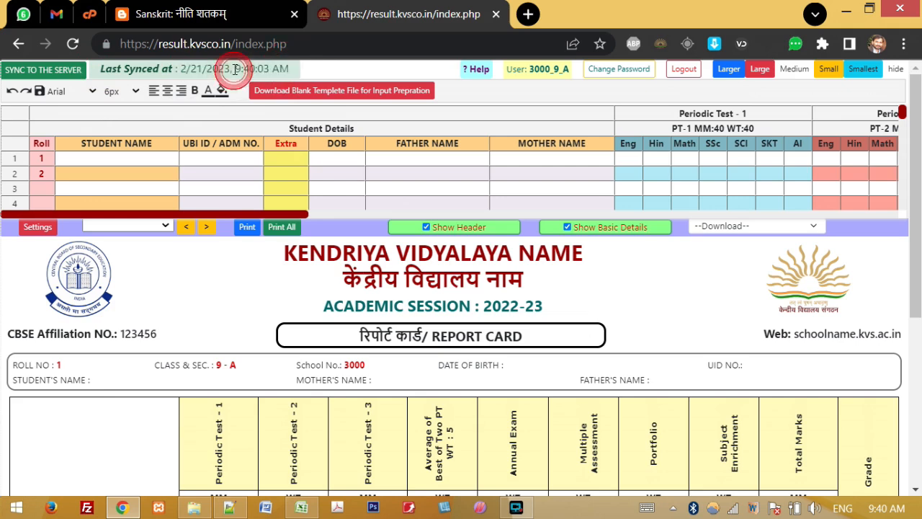
{"action": "left_click", "coordinate": [289, 70]}
{"action": "left_click_drag", "start_coordinate": [289, 70], "coordinate": [225, 70]}
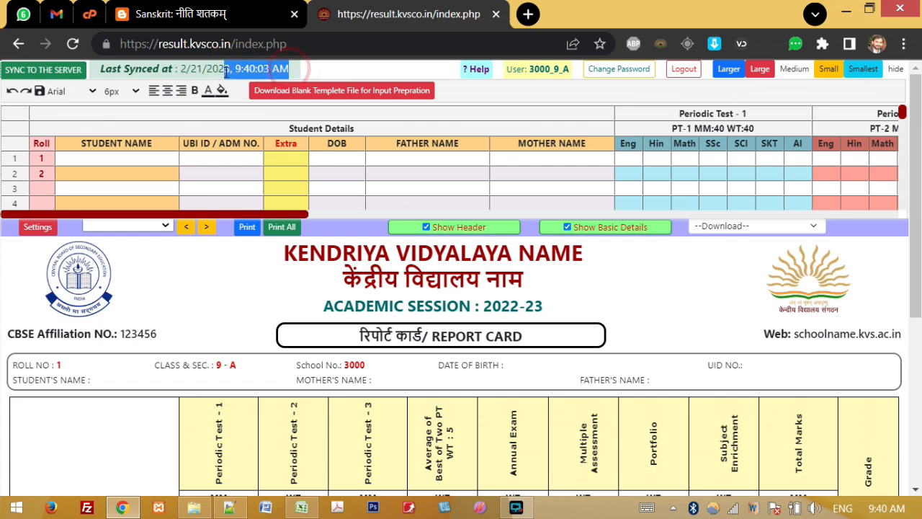
{"action": "left_click_drag", "start_coordinate": [101, 69], "coordinate": [269, 64]}
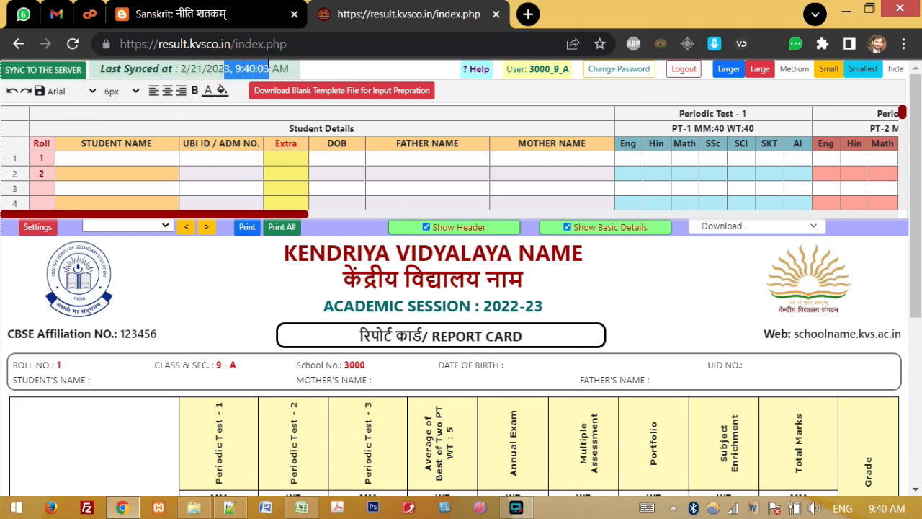
{"action": "left_click", "coordinate": [116, 159]}
{"action": "type", "text": "vinay"}
{"action": "key", "text": "Return"}
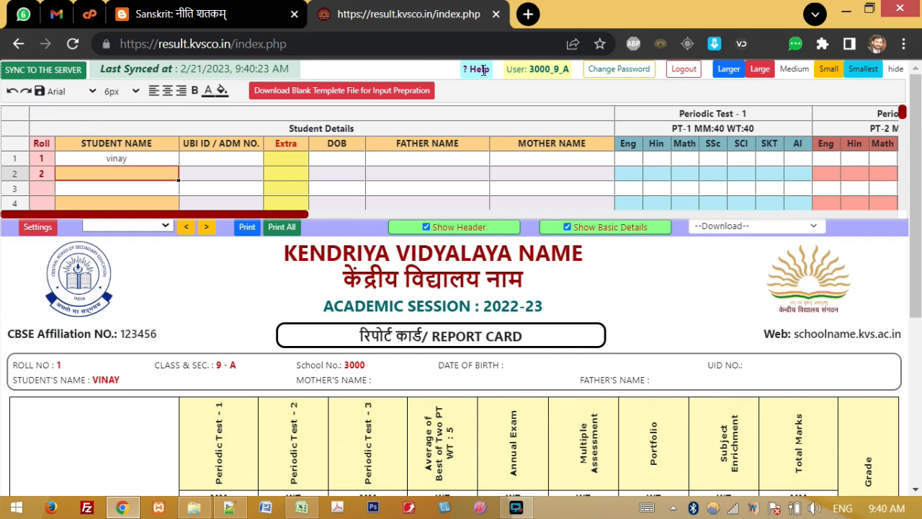
{"action": "left_click", "coordinate": [508, 72]}
{"action": "left_click_drag", "start_coordinate": [530, 72], "coordinate": [565, 69]}
{"action": "left_click", "coordinate": [575, 72]}
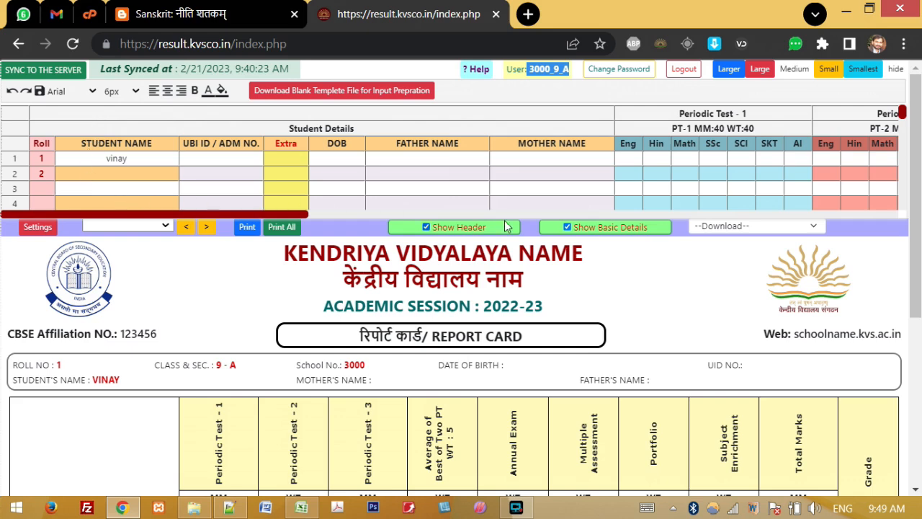
{"action": "left_click_drag", "start_coordinate": [152, 160], "coordinate": [520, 193]}
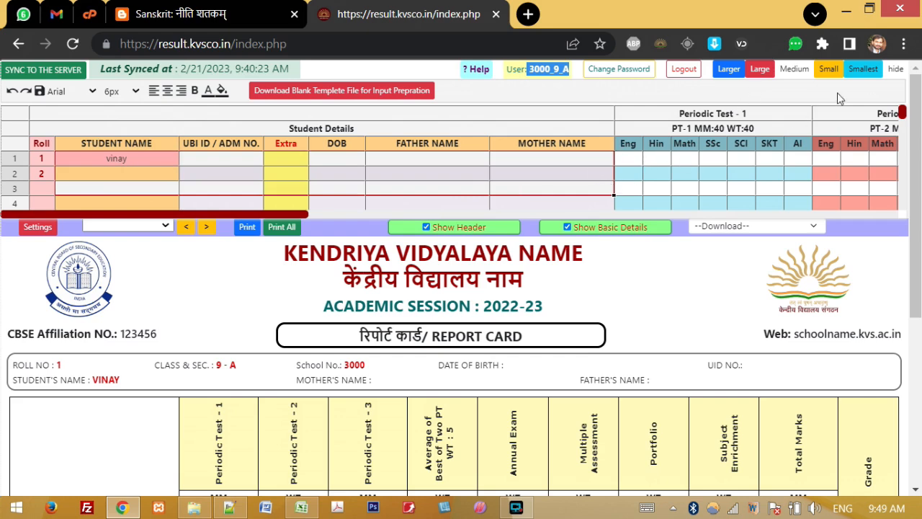
{"action": "left_click", "coordinate": [815, 85]}
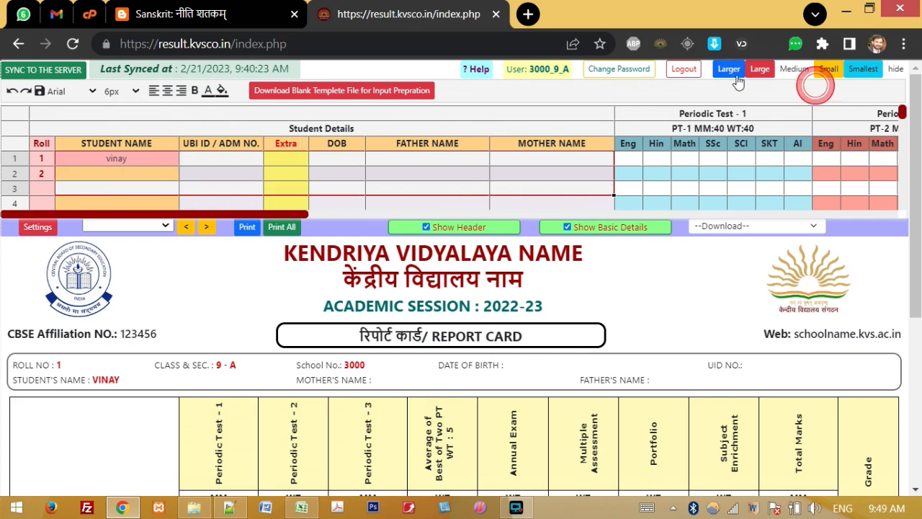
Step: Cycle the grid through hide and Smallest to Large, ending on Larger to fill the page
{"action": "left_click", "coordinate": [731, 70]}
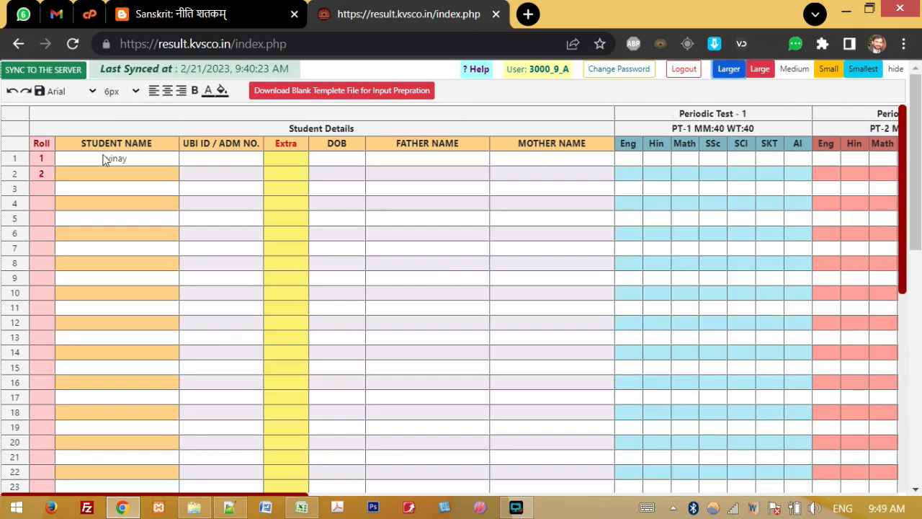
{"action": "mouse_move", "coordinate": [47, 159]}
{"action": "left_mouse_down"}
{"action": "mouse_move", "coordinate": [89, 172]}
{"action": "mouse_move", "coordinate": [213, 183]}
{"action": "mouse_move", "coordinate": [547, 297]}
{"action": "mouse_move", "coordinate": [626, 362]}
{"action": "mouse_move", "coordinate": [642, 347]}
{"action": "mouse_move", "coordinate": [404, 259]}
{"action": "mouse_move", "coordinate": [261, 245]}
{"action": "left_mouse_up"}
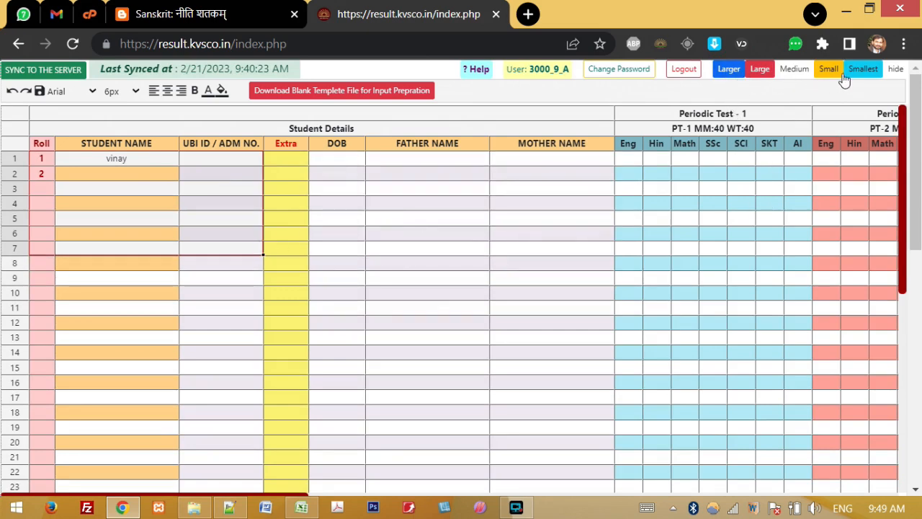
{"action": "left_click", "coordinate": [895, 68]}
{"action": "left_click", "coordinate": [863, 70]}
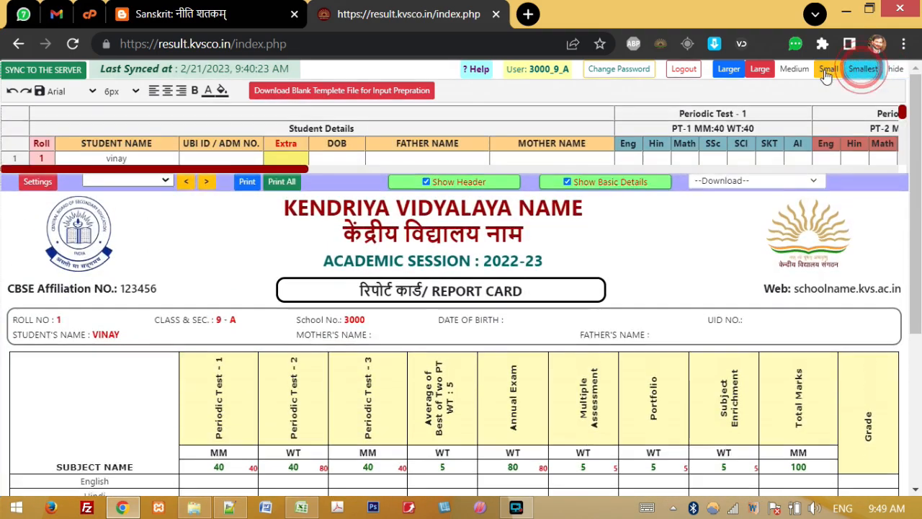
{"action": "left_click", "coordinate": [828, 69]}
{"action": "left_click", "coordinate": [794, 69]}
{"action": "left_click", "coordinate": [758, 70]}
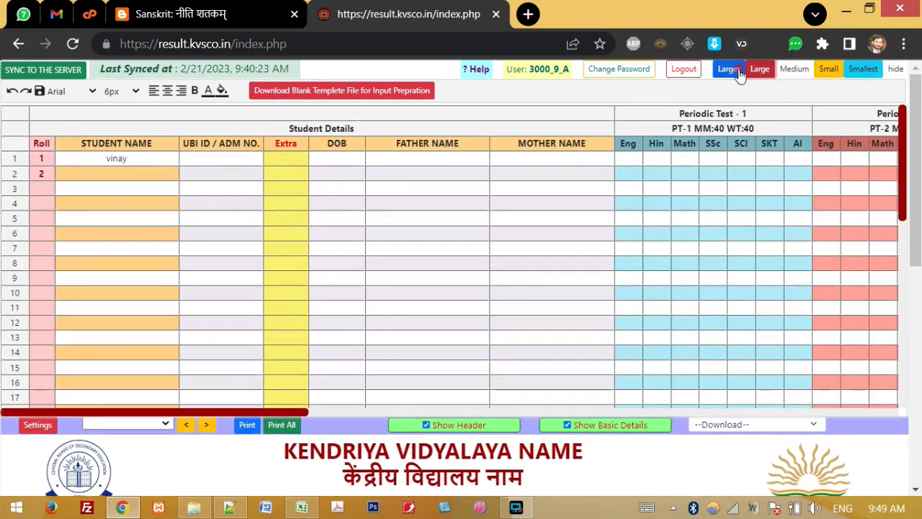
{"action": "left_click", "coordinate": [728, 68]}
Step: Select the name and ID cells, then the Roll through UBI ID / ADM NO. columns
{"action": "left_click_drag", "start_coordinate": [110, 188], "coordinate": [224, 248]}
{"action": "left_click_drag", "start_coordinate": [405, 327], "coordinate": [768, 437]}
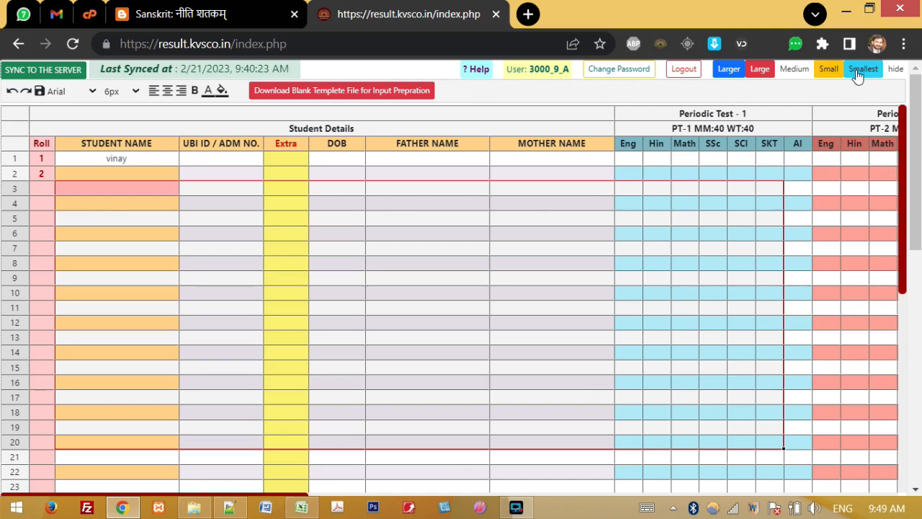
{"action": "left_click", "coordinate": [132, 183]}
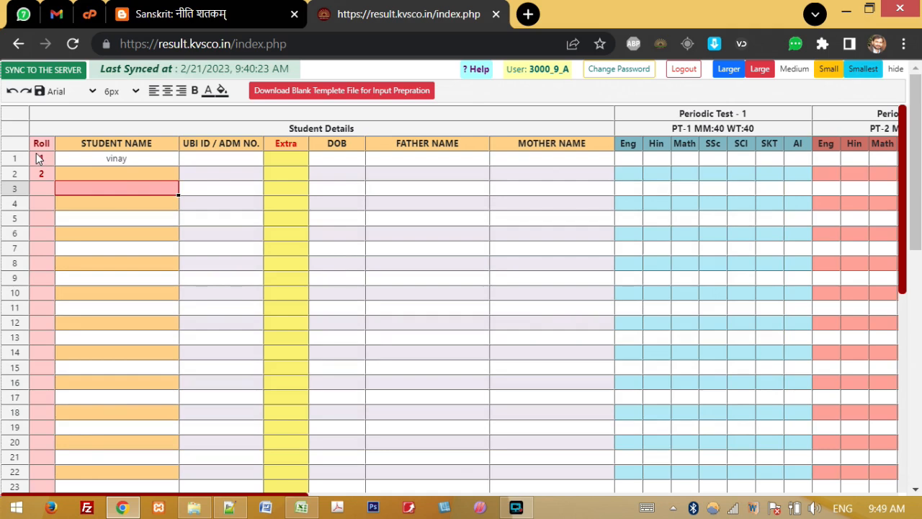
{"action": "left_click_drag", "start_coordinate": [40, 144], "coordinate": [535, 157]}
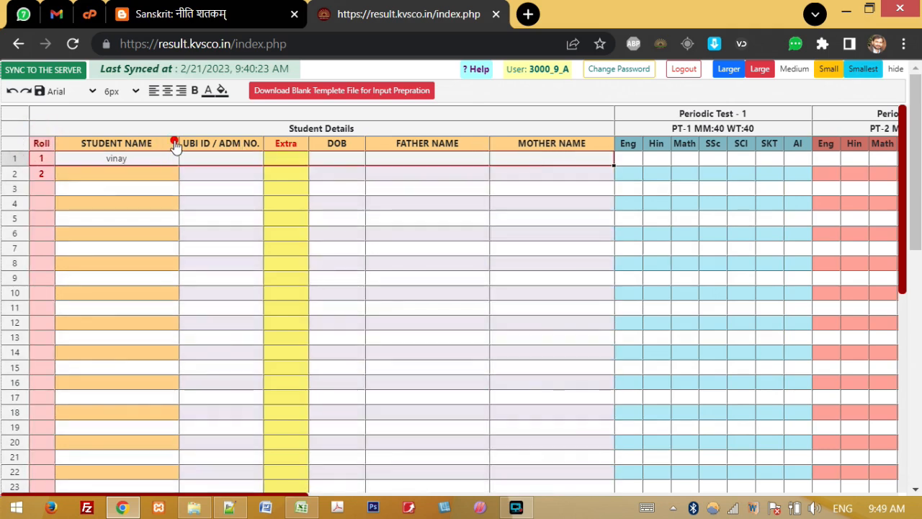
Step: Select the UBI ID, DOB, parent name, Co-Scholastic, ATT/REMARK and Final Result Remarks columns
{"action": "left_click", "coordinate": [173, 142]}
{"action": "left_click", "coordinate": [210, 146]}
{"action": "left_click", "coordinate": [336, 144]}
{"action": "left_click", "coordinate": [412, 142]}
{"action": "left_click", "coordinate": [540, 143]}
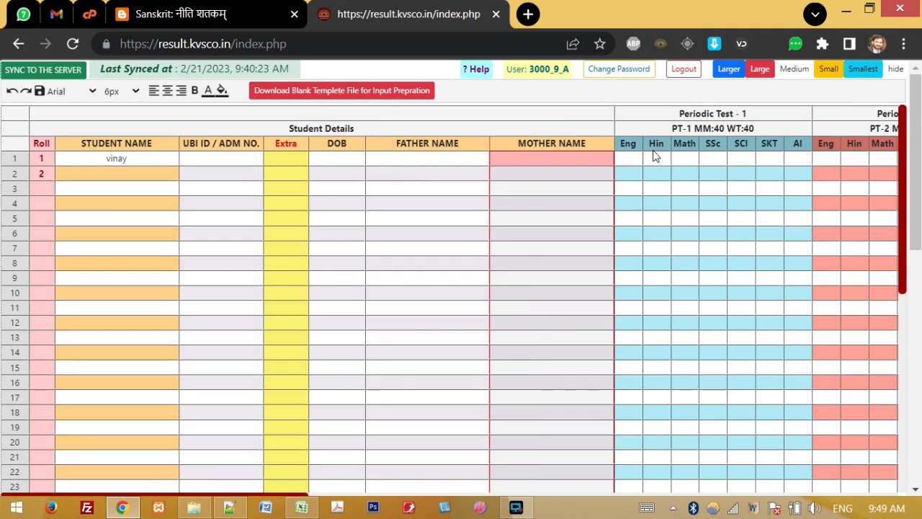
{"action": "left_click_drag", "start_coordinate": [296, 497], "coordinate": [883, 499]}
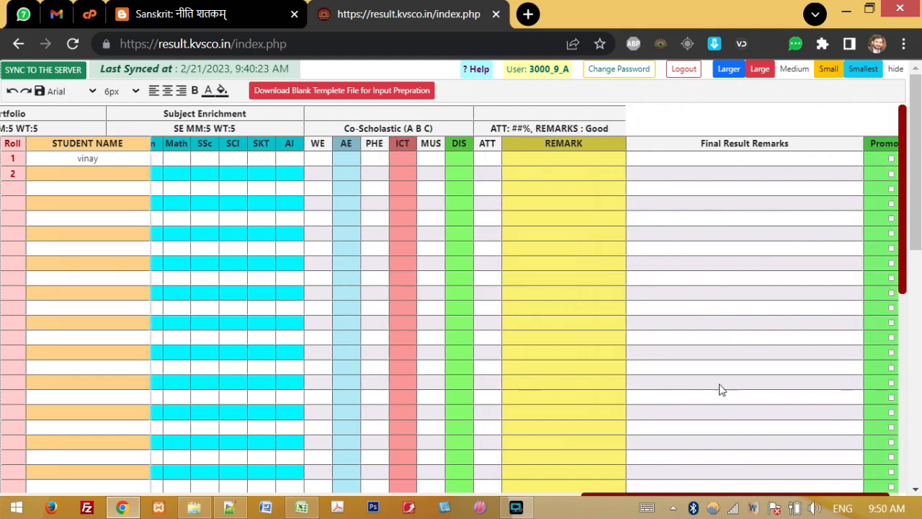
{"action": "left_click", "coordinate": [443, 124]}
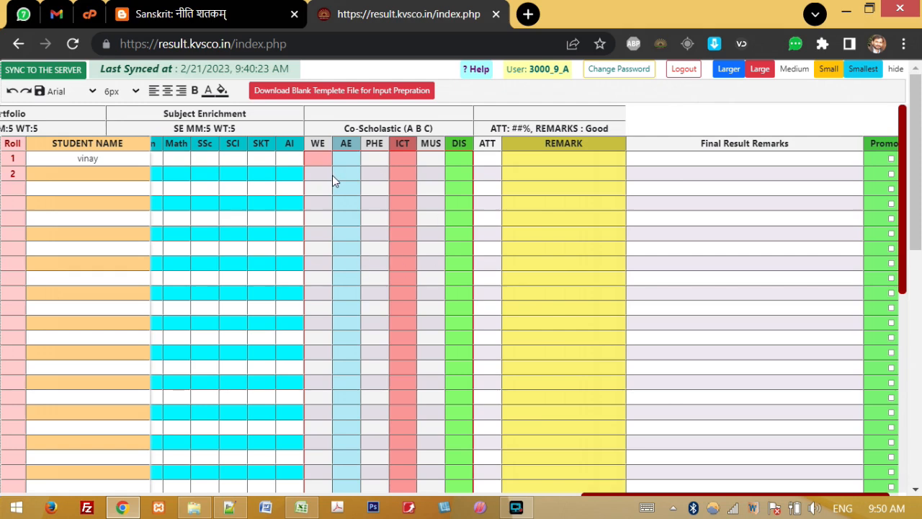
{"action": "left_click", "coordinate": [481, 130]}
{"action": "left_click", "coordinate": [673, 126]}
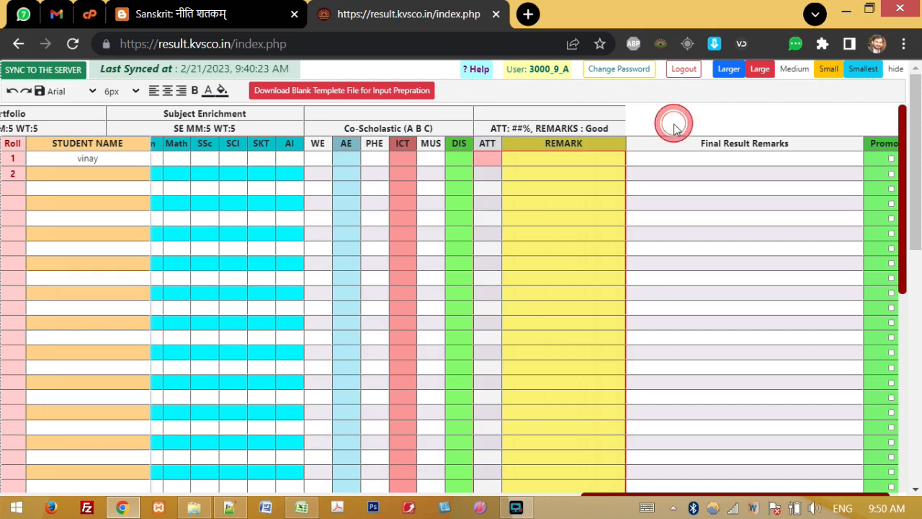
{"action": "left_click", "coordinate": [671, 144]}
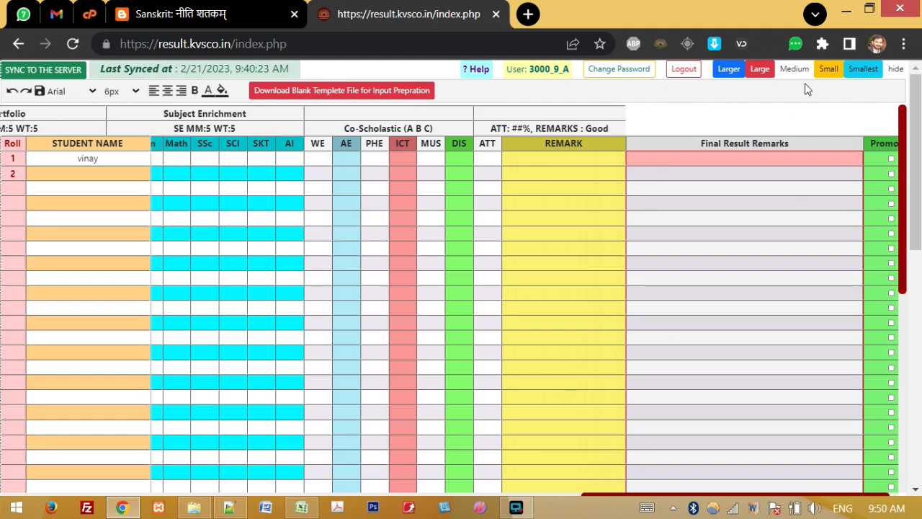
Step: Shrink the grid to Small and tick Promoted for roll 1
{"action": "left_click", "coordinate": [828, 69]}
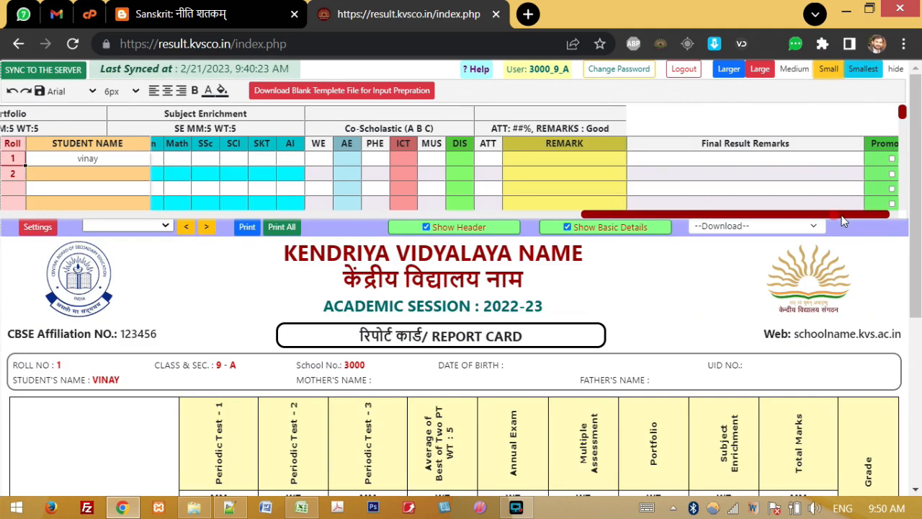
{"action": "left_click_drag", "start_coordinate": [838, 215], "coordinate": [866, 198]}
{"action": "left_click", "coordinate": [869, 160]}
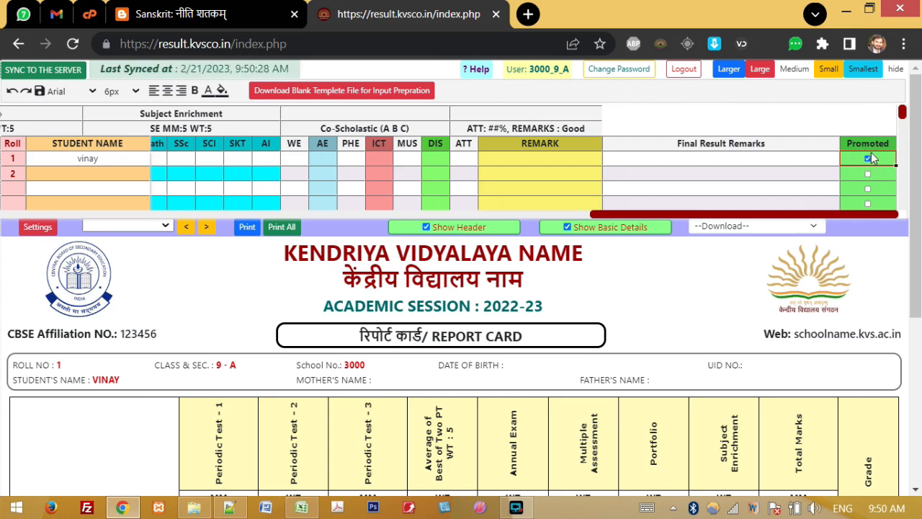
Step: Download the blank Class 9 result template and open it in Excel
{"action": "left_click_drag", "start_coordinate": [698, 218], "coordinate": [92, 221]}
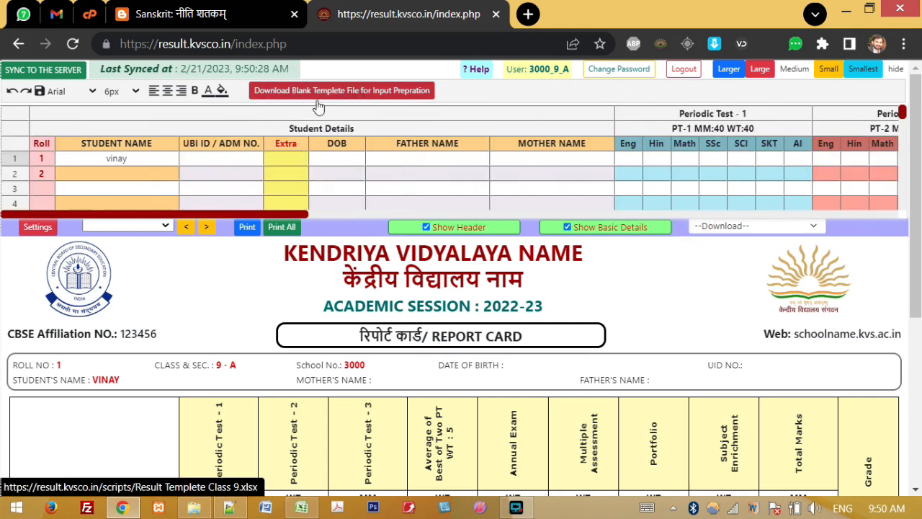
{"action": "left_click", "coordinate": [387, 98]}
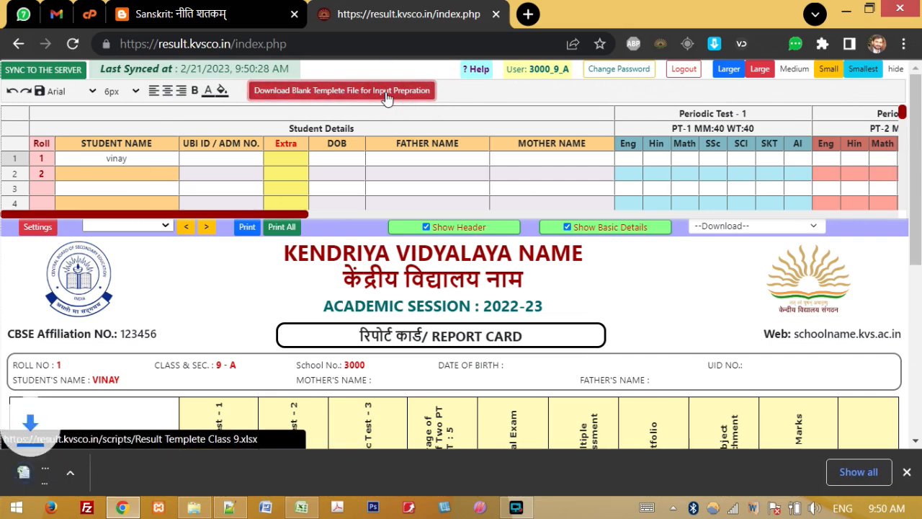
{"action": "left_click", "coordinate": [80, 474]}
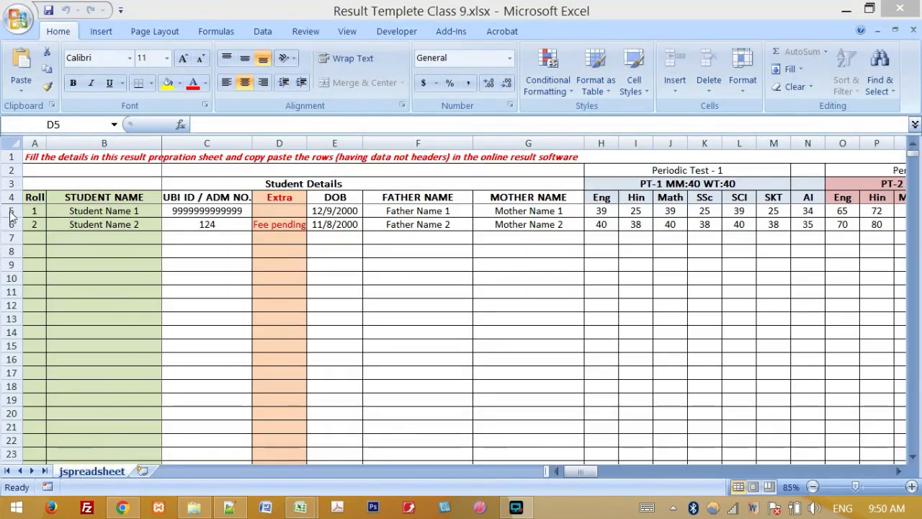
Step: Copy template rows 5–6 in Excel and return to the portal at roll 1's cell
{"action": "left_click", "coordinate": [62, 239]}
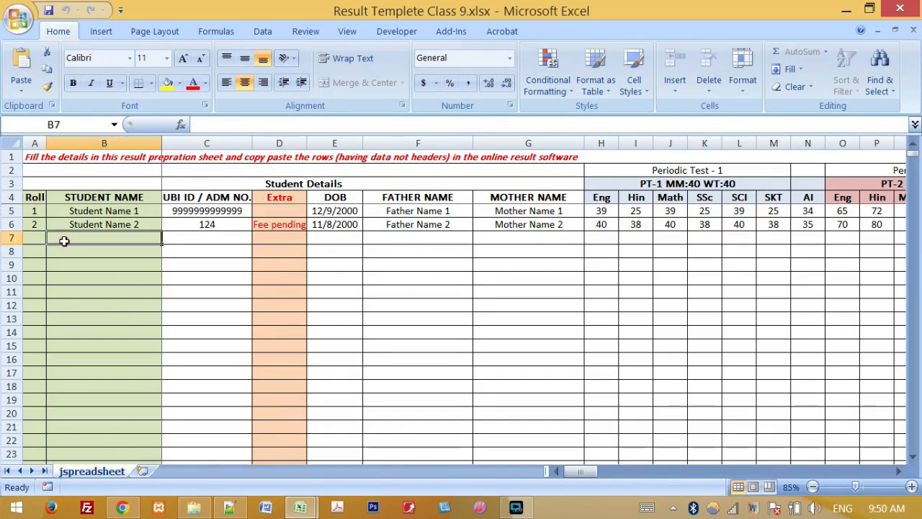
{"action": "left_click_drag", "start_coordinate": [11, 210], "coordinate": [11, 224]}
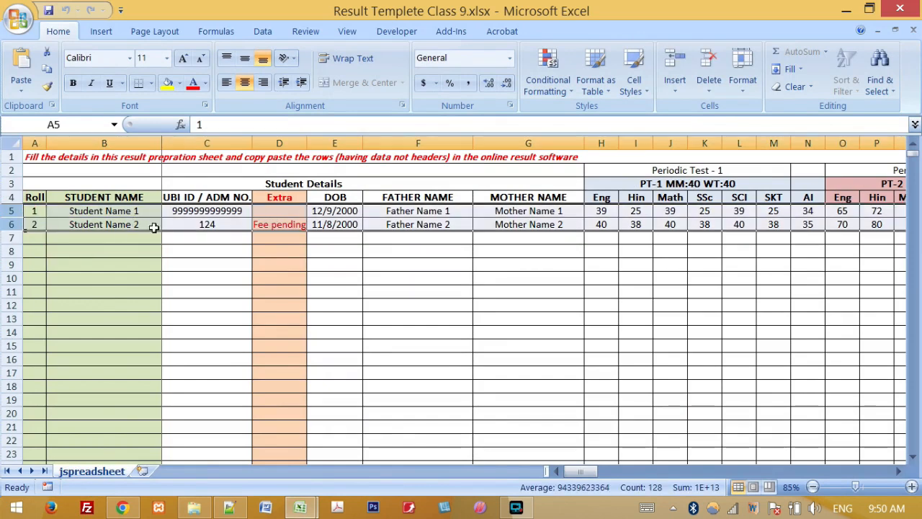
{"action": "key", "text": "ctrl+c"}
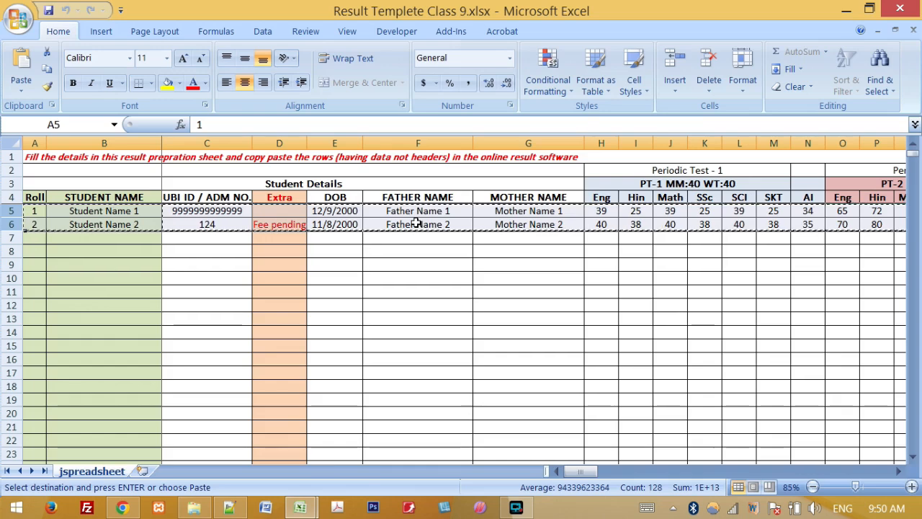
{"action": "key", "text": "alt+Tab"}
{"action": "left_click", "coordinate": [45, 160]}
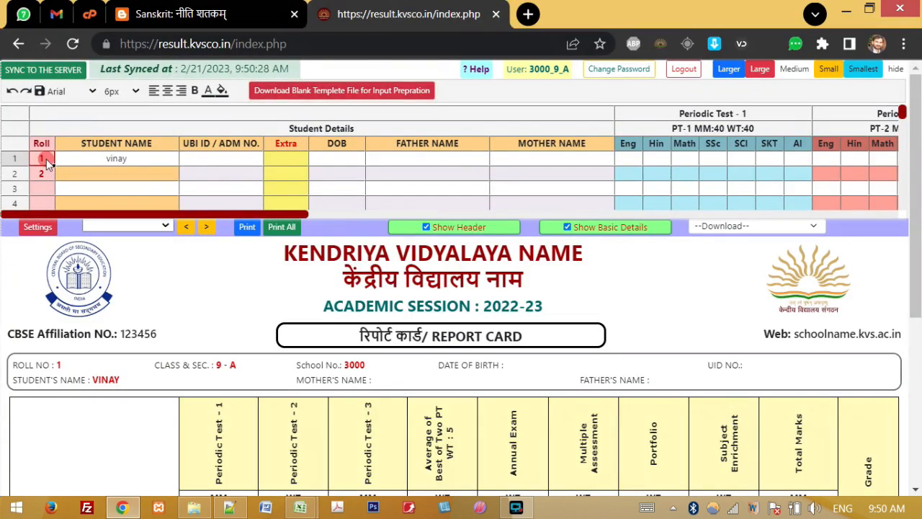
Step: Paste both template rows into the grid from roll 1 and scroll to check names and marks
{"action": "key", "text": "ctrl+v"}
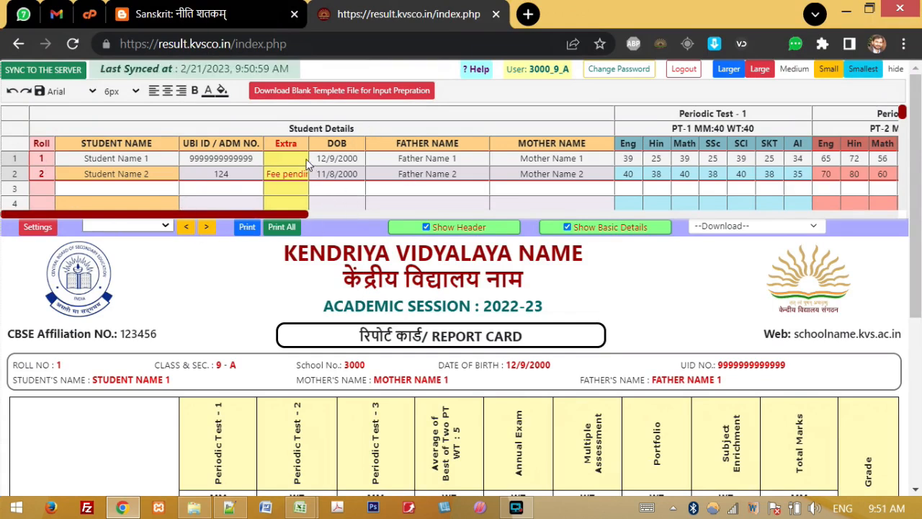
{"action": "left_click", "coordinate": [281, 186]}
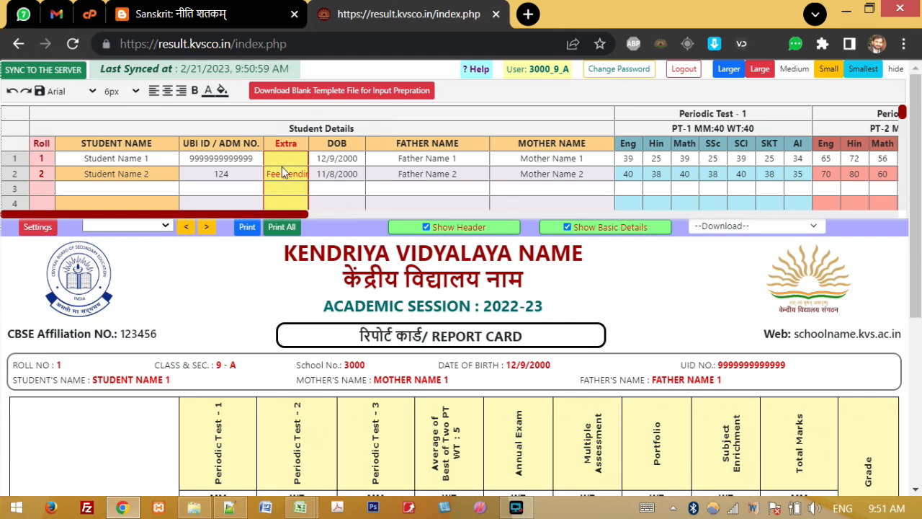
{"action": "mouse_move", "coordinate": [292, 147]}
{"action": "left_click_drag", "start_coordinate": [172, 215], "coordinate": [366, 214]}
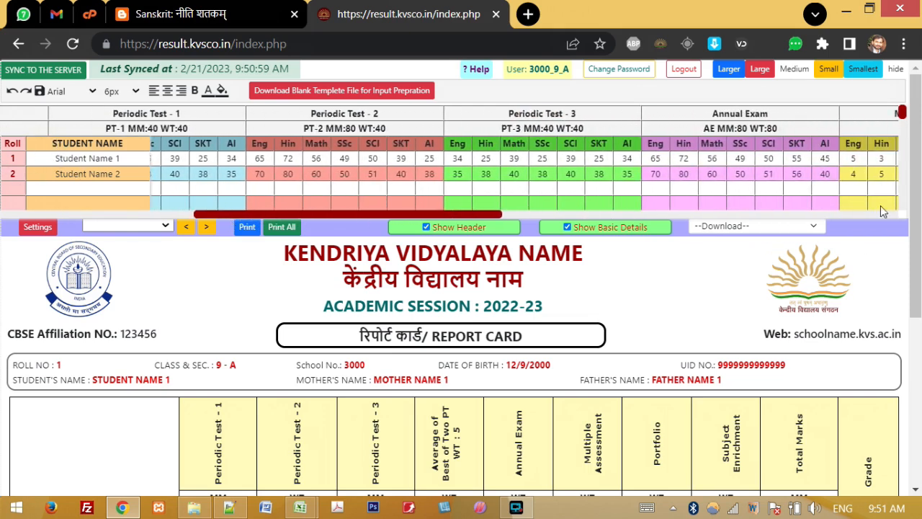
{"action": "left_click_drag", "start_coordinate": [905, 116], "coordinate": [906, 129]}
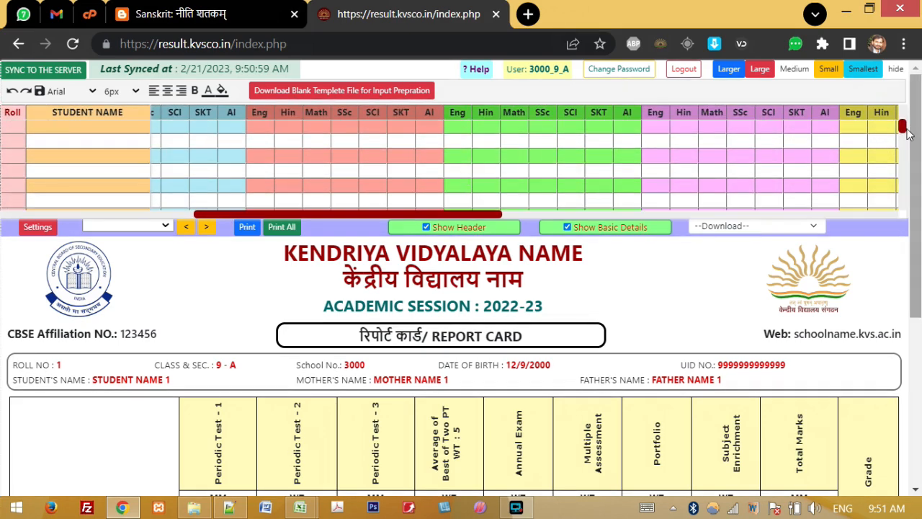
{"action": "left_click_drag", "start_coordinate": [902, 126], "coordinate": [902, 111]}
{"action": "left_click_drag", "start_coordinate": [379, 208], "coordinate": [338, 217]}
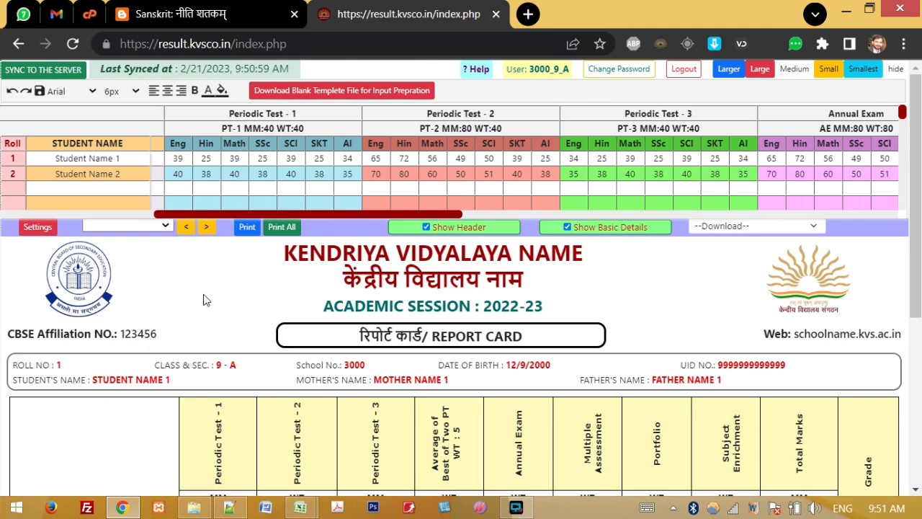
{"action": "double_click", "coordinate": [332, 225]}
{"action": "left_click", "coordinate": [340, 227]}
{"action": "left_click", "coordinate": [66, 231]}
{"action": "left_click", "coordinate": [42, 229]}
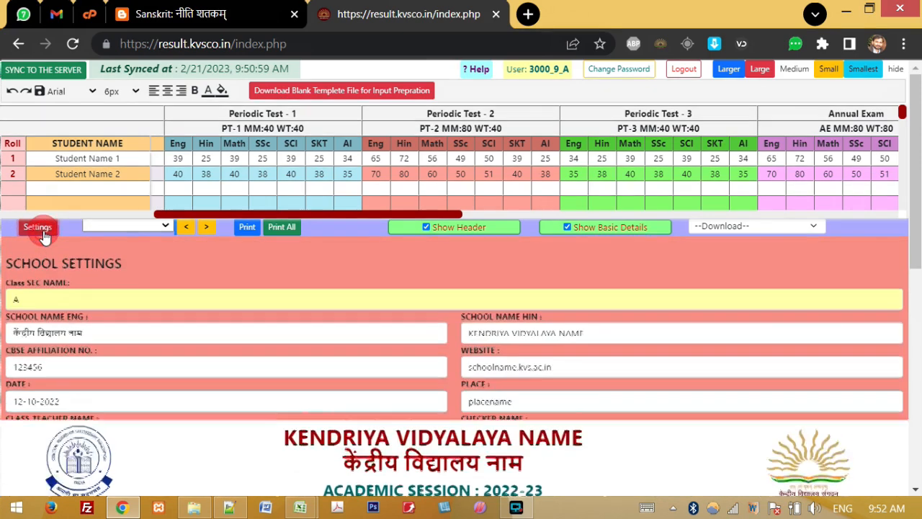
{"action": "left_click", "coordinate": [864, 70]}
{"action": "left_click_drag", "start_coordinate": [914, 101], "coordinate": [919, 151]}
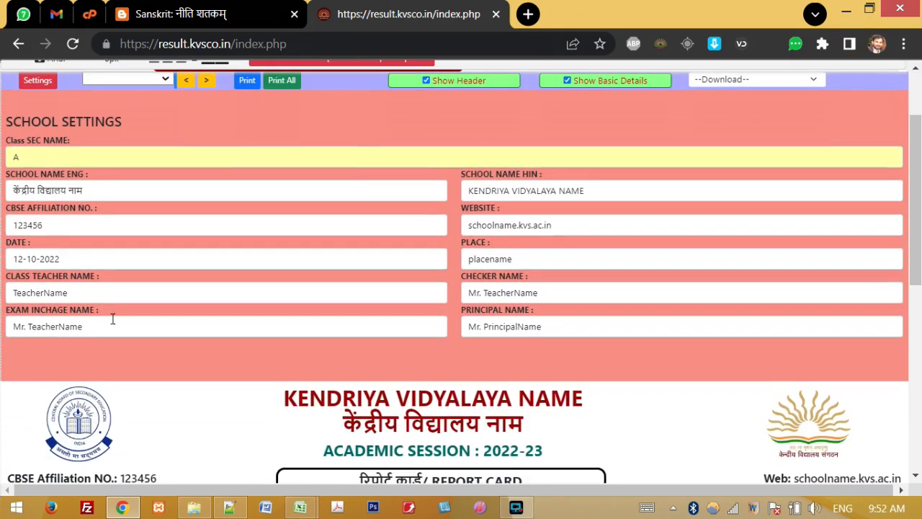
{"action": "mouse_move", "coordinate": [15, 141]}
{"action": "left_mouse_down"}
{"action": "mouse_move", "coordinate": [74, 142]}
{"action": "mouse_move", "coordinate": [28, 141]}
{"action": "left_mouse_up"}
{"action": "left_click", "coordinate": [85, 139]}
{"action": "left_click", "coordinate": [24, 159]}
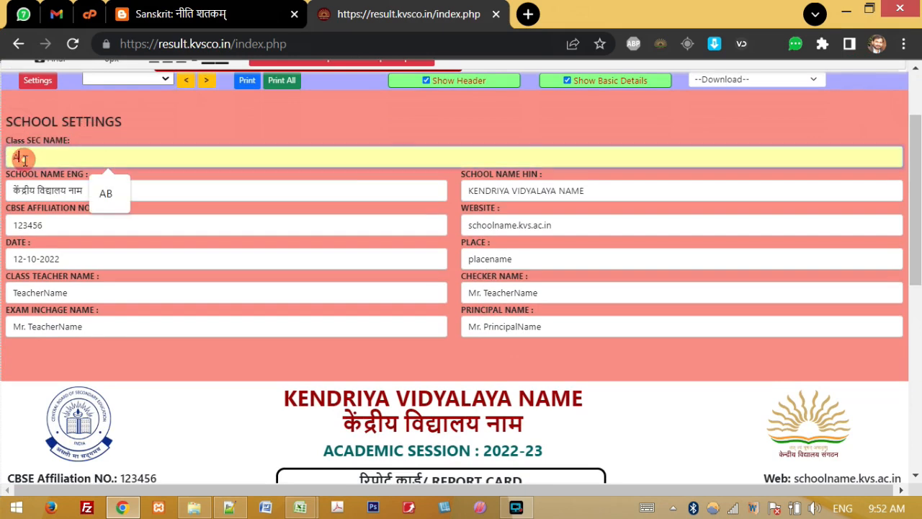
{"action": "left_click", "coordinate": [106, 141]}
{"action": "left_click_drag", "start_coordinate": [3, 178], "coordinate": [483, 351]}
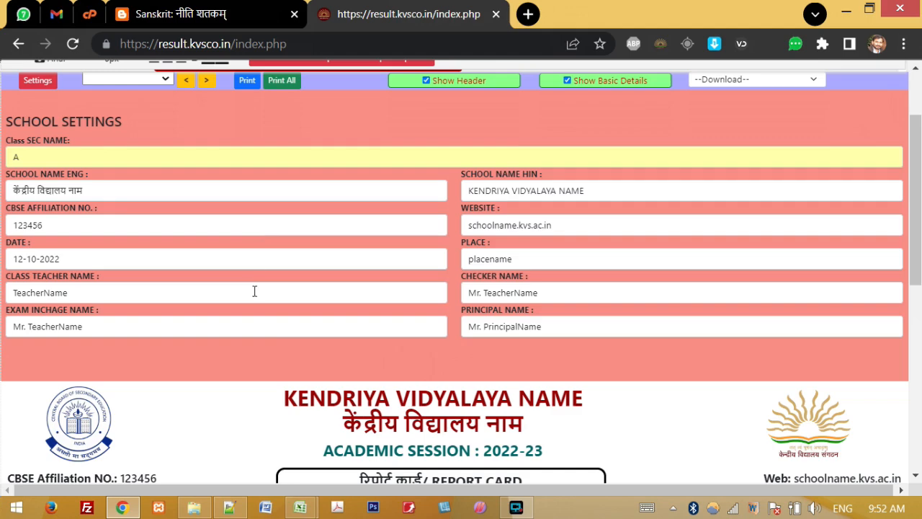
{"action": "left_click", "coordinate": [38, 82]}
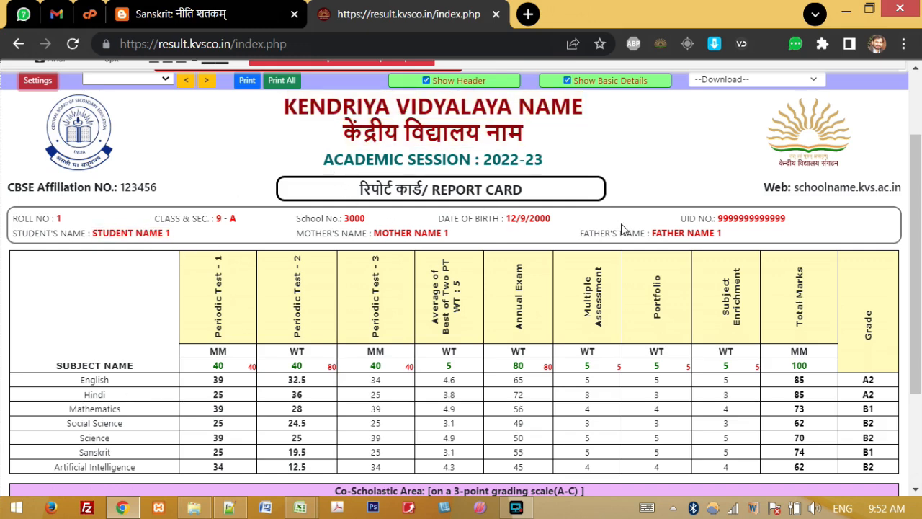
{"action": "scroll", "coordinate": [630, 229], "scroll_direction": "down", "scroll_amount": 2}
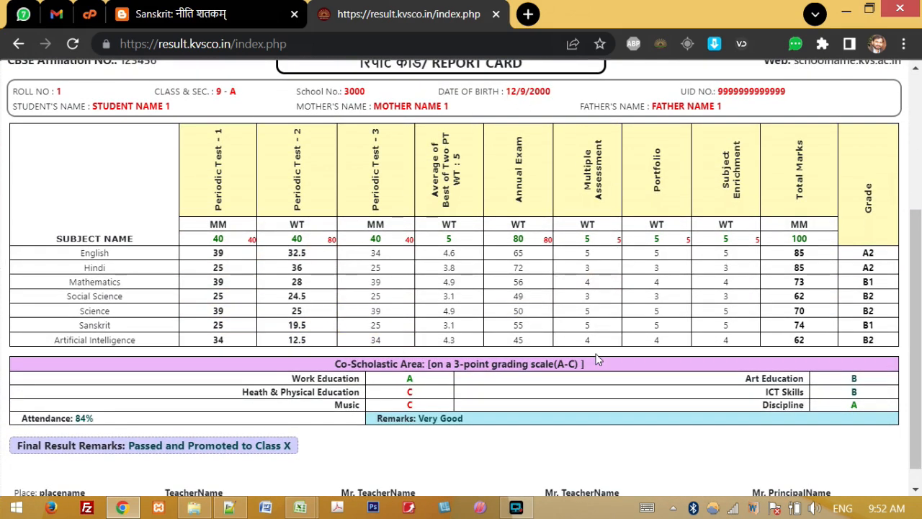
{"action": "scroll", "coordinate": [921, 324], "scroll_direction": "down", "scroll_amount": 1}
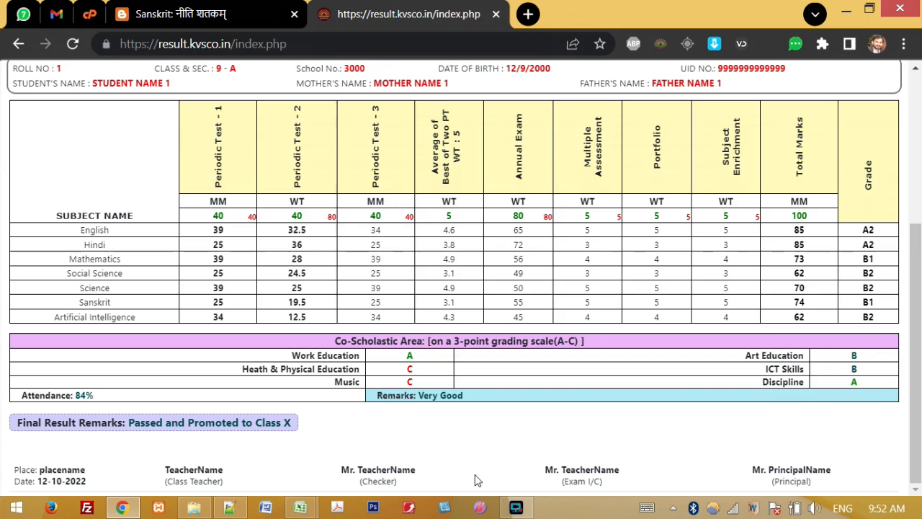
{"action": "left_click_drag", "start_coordinate": [915, 461], "coordinate": [915, 311]}
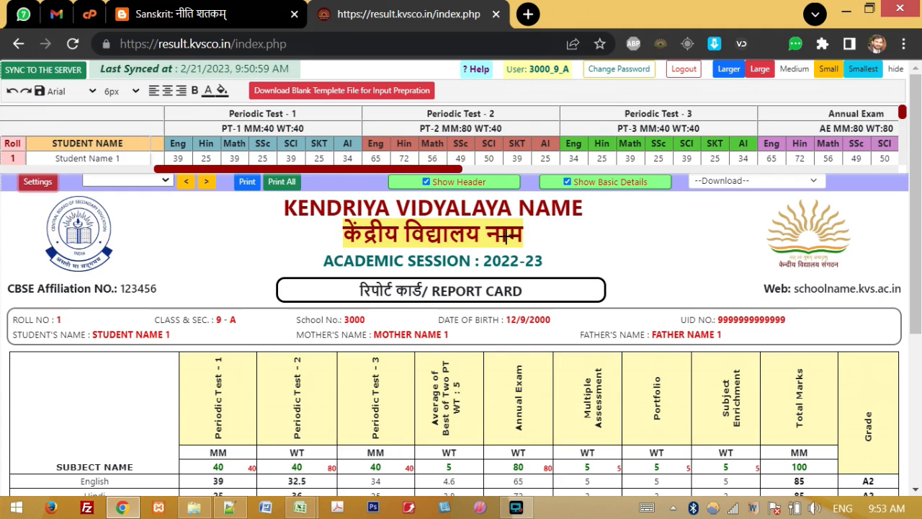
Step: Replace NAME in the report card title with DHOLCHERA, so it reads KENDRIYA VIDYALAYA DHOLCHERA
{"action": "left_click", "coordinate": [516, 216]}
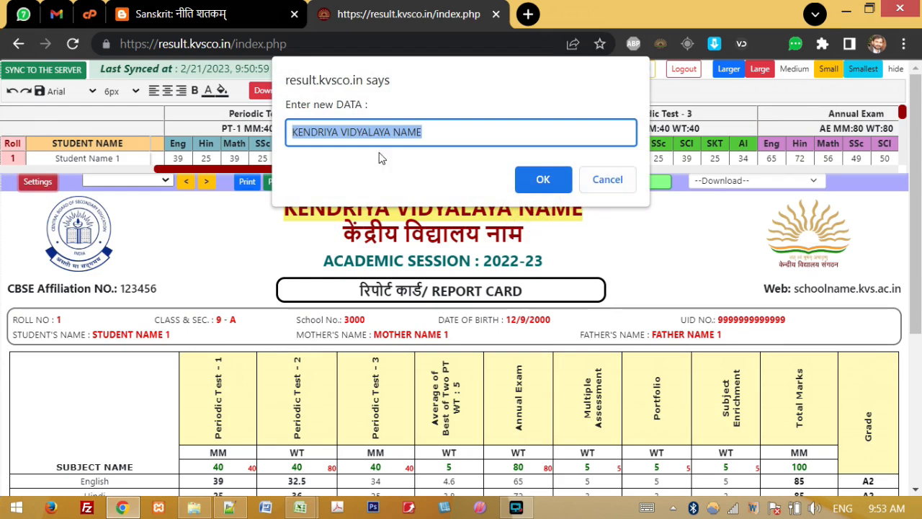
{"action": "double_click", "coordinate": [410, 132]}
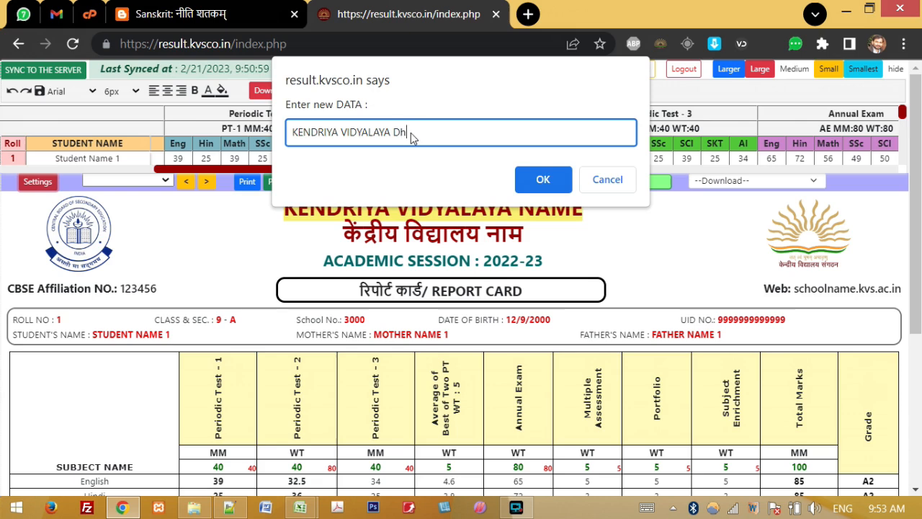
{"action": "type", "text": "Dh"}
{"action": "key", "text": "BackSpace"}
{"action": "type", "text": "HOLCHERA"}
{"action": "left_click", "coordinate": [541, 182]}
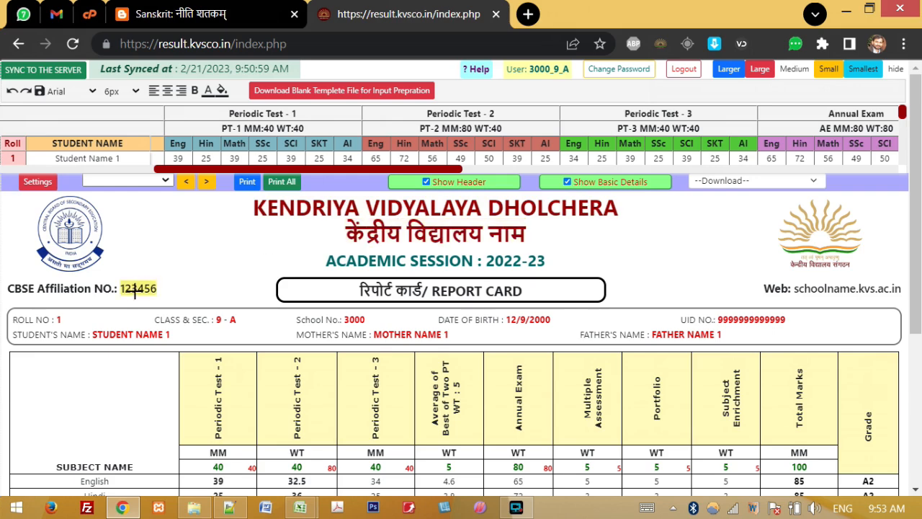
{"action": "left_click", "coordinate": [31, 185]}
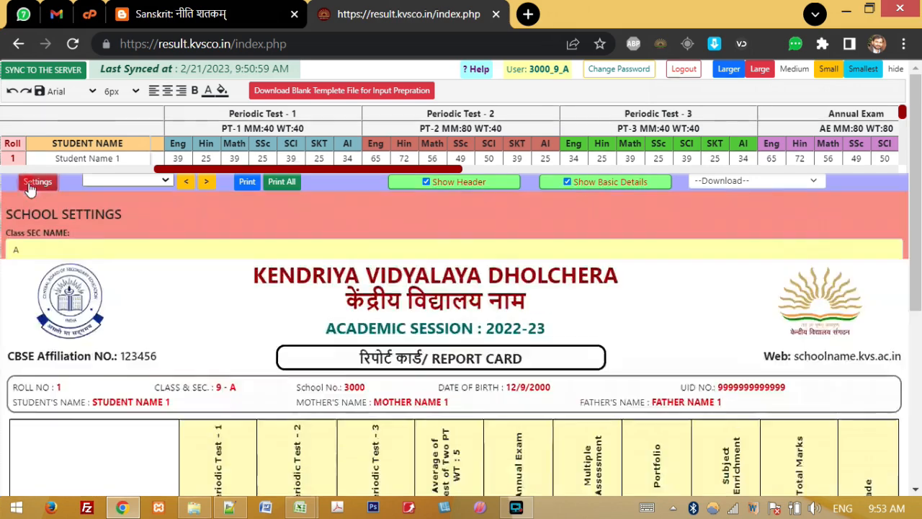
Step: Uncheck Show Header, pick roll 1, then step to student 2 and back to student 1
{"action": "left_click", "coordinate": [32, 184]}
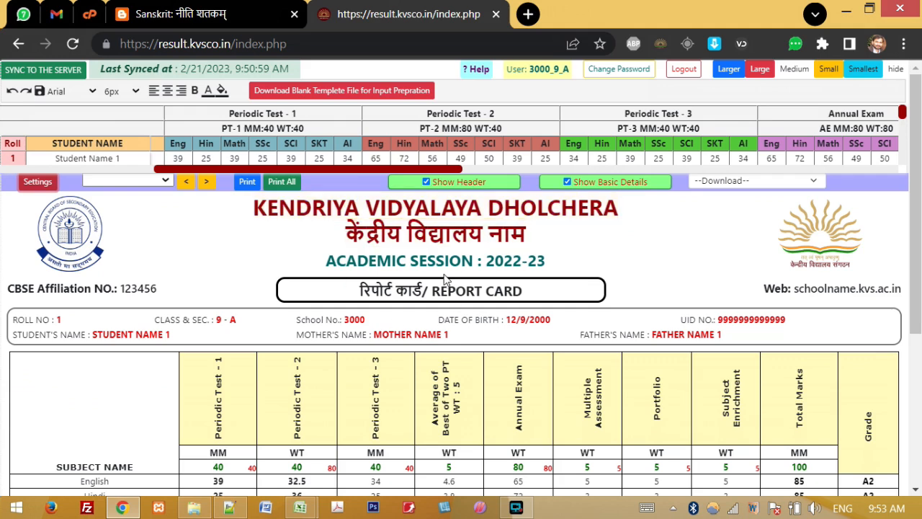
{"action": "left_click", "coordinate": [426, 184]}
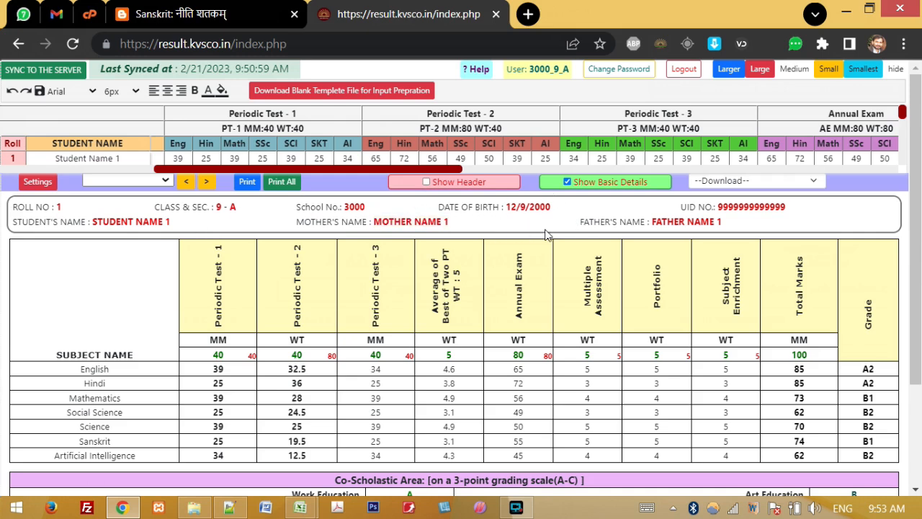
{"action": "left_click", "coordinate": [165, 181]}
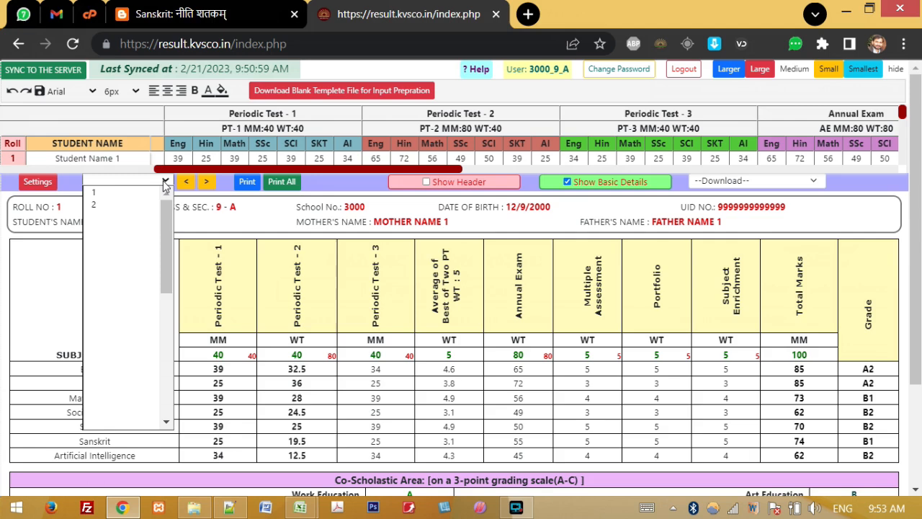
{"action": "left_click", "coordinate": [165, 182]}
{"action": "left_click", "coordinate": [165, 181]}
{"action": "left_click", "coordinate": [129, 192]}
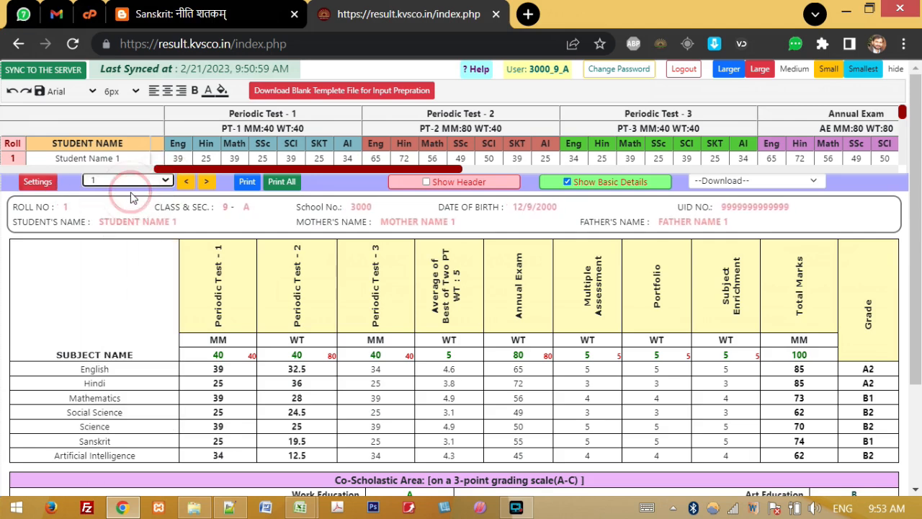
{"action": "left_click", "coordinate": [208, 183]}
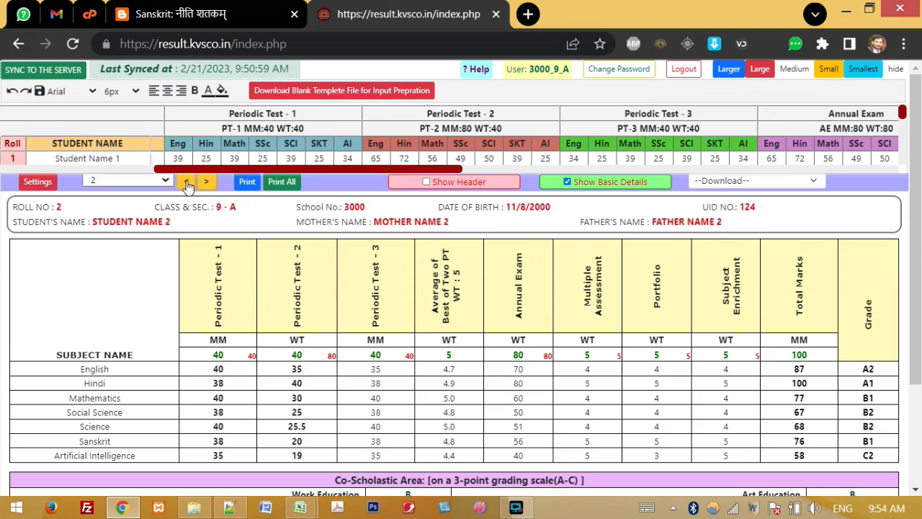
{"action": "left_click", "coordinate": [186, 184]}
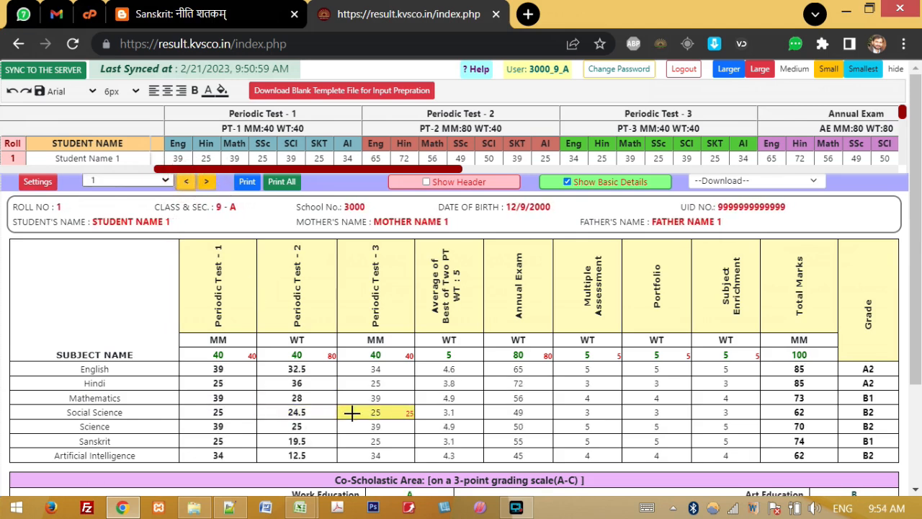
{"action": "left_click", "coordinate": [206, 181]}
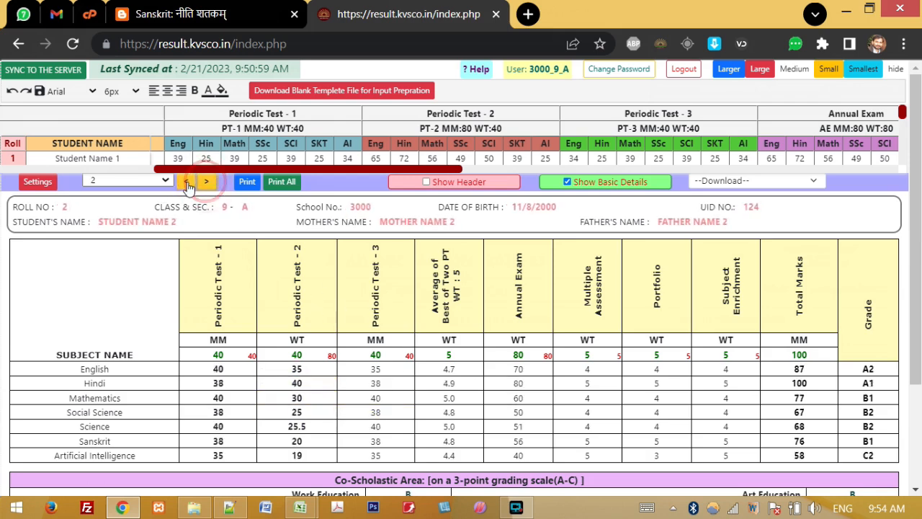
{"action": "left_click", "coordinate": [186, 183]}
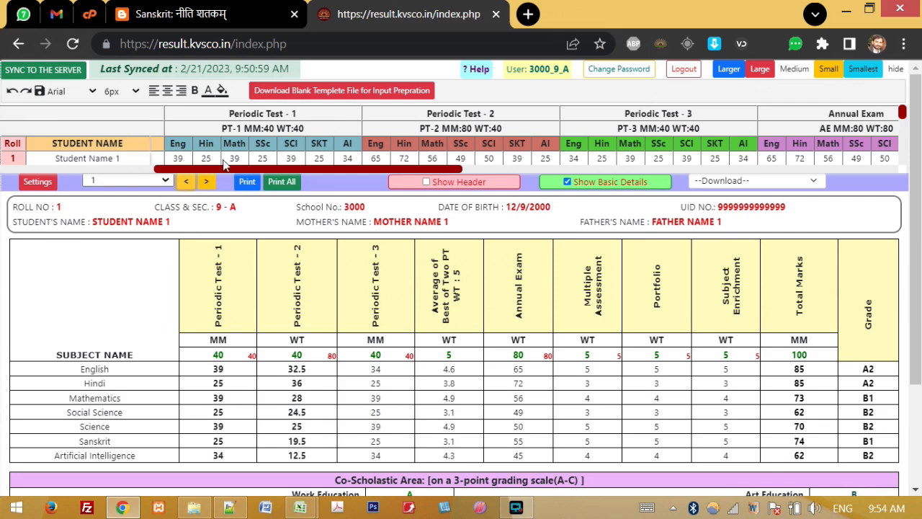
{"action": "scroll", "coordinate": [255, 173], "scroll_direction": "left", "scroll_amount": 5}
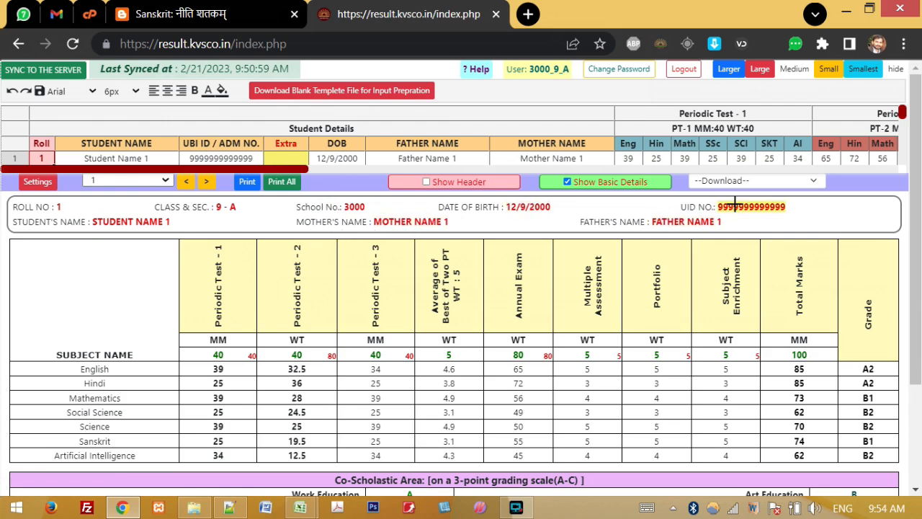
Step: Enter FN as roll 1's father name in the data grid
{"action": "left_click", "coordinate": [433, 159]}
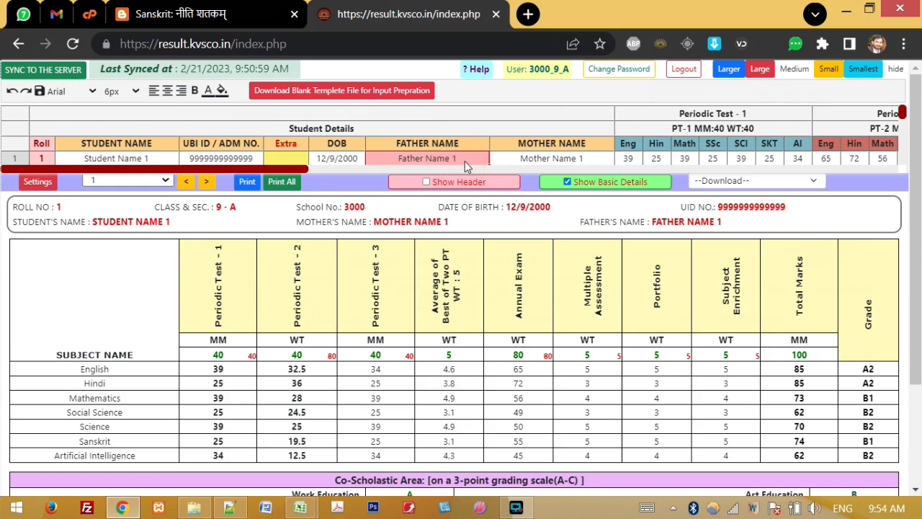
{"action": "type", "text": "N"}
{"action": "key", "text": "Return"}
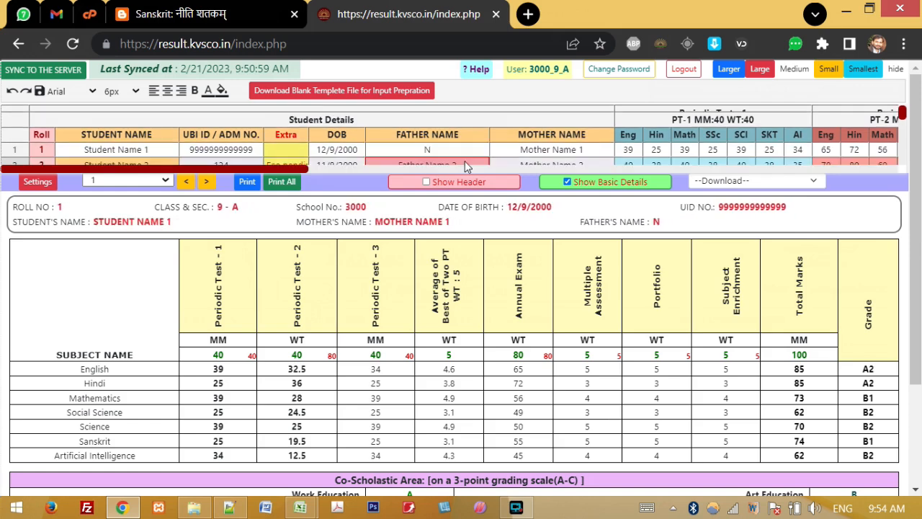
{"action": "left_click", "coordinate": [472, 150]}
{"action": "type", "text": "FN"}
{"action": "left_click", "coordinate": [457, 149]}
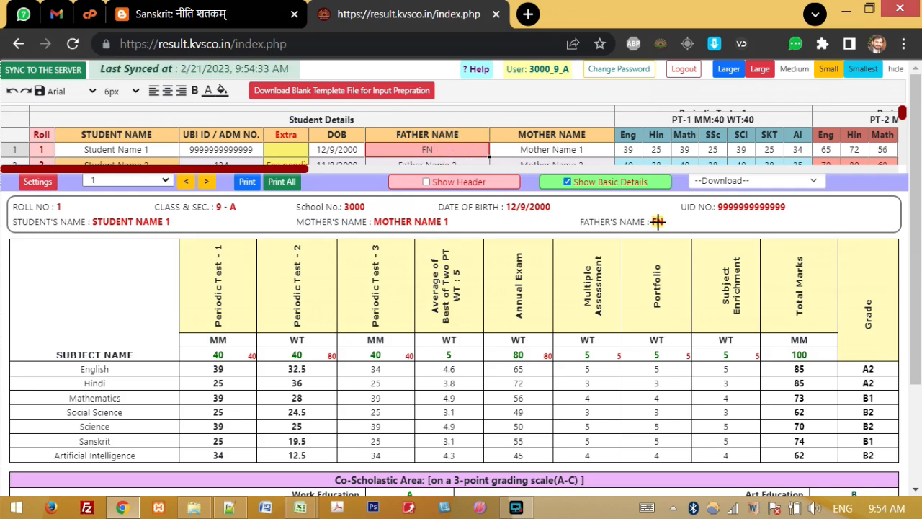
Step: Set the father's name on the report card to Father Name
{"action": "left_click", "coordinate": [658, 222]}
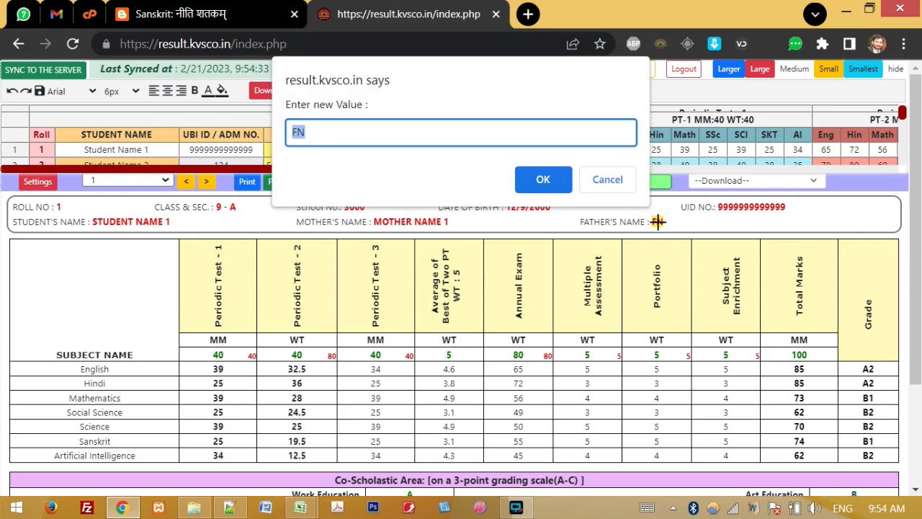
{"action": "type", "text": "Father Name"}
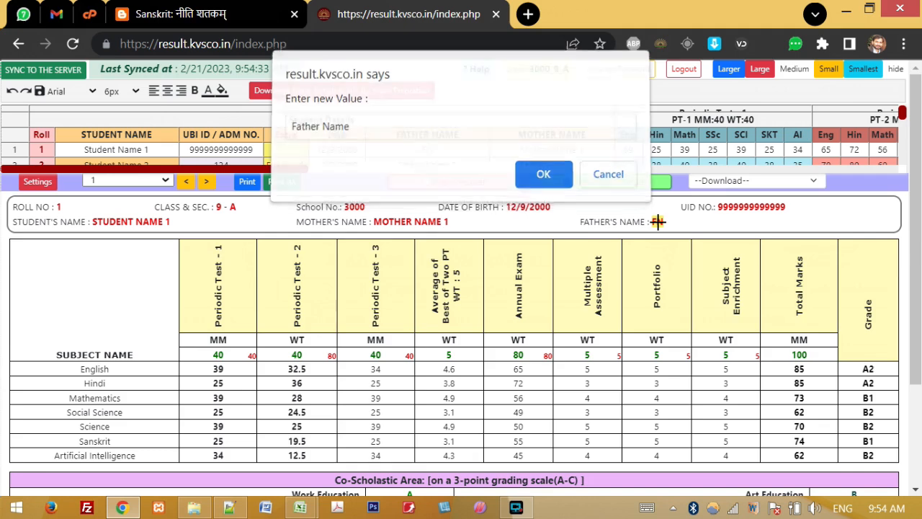
{"action": "key", "text": "Return"}
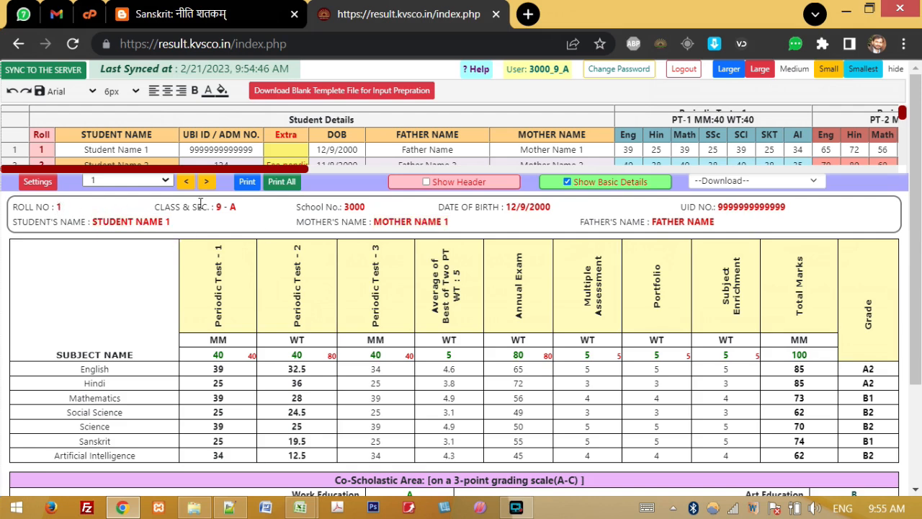
Step: Edit the CLASS & SEC. value on student 1's report card to read 9 - ABC
{"action": "double_click", "coordinate": [218, 208]}
{"action": "left_click", "coordinate": [233, 225]}
{"action": "double_click", "coordinate": [345, 206]}
{"action": "left_click", "coordinate": [358, 206]}
{"action": "left_click", "coordinate": [231, 207]}
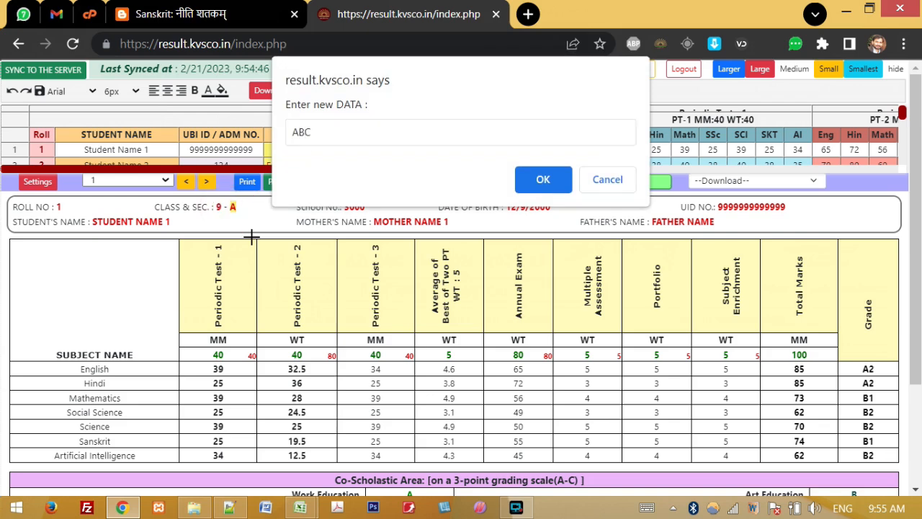
{"action": "key", "text": "Return"}
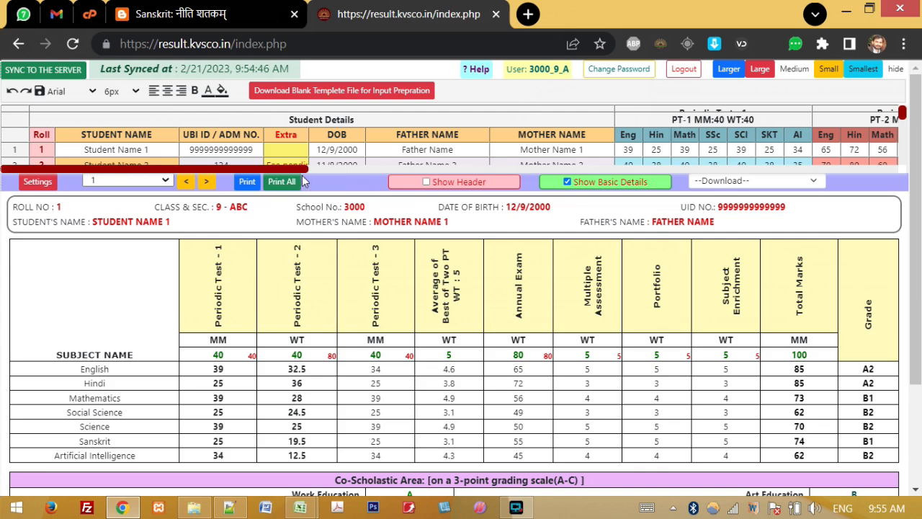
{"action": "left_click_drag", "start_coordinate": [303, 171], "coordinate": [411, 167]}
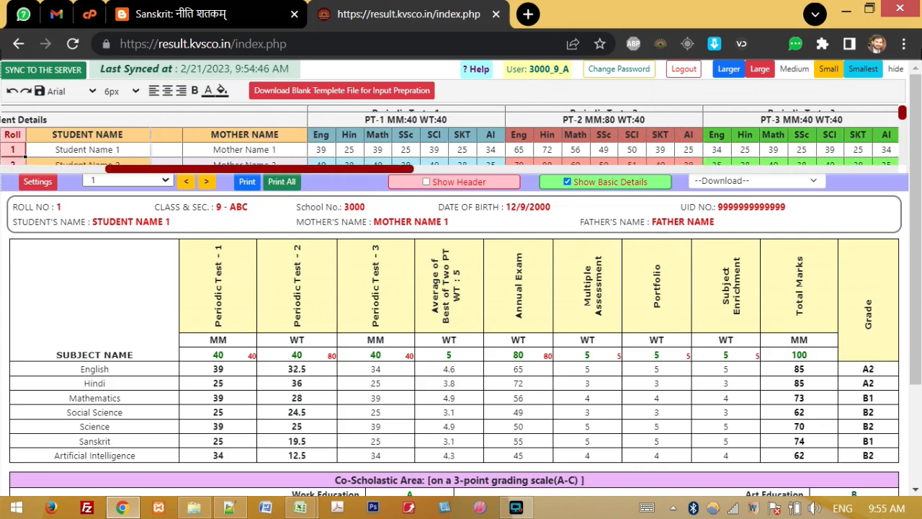
{"action": "scroll", "coordinate": [900, 108], "scroll_direction": "up", "scroll_amount": 1}
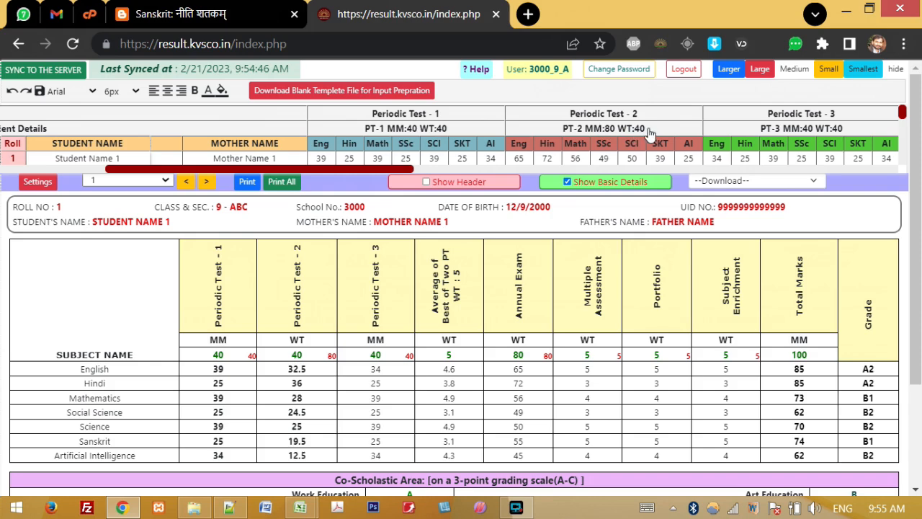
{"action": "left_click_drag", "start_coordinate": [915, 175], "coordinate": [916, 185]}
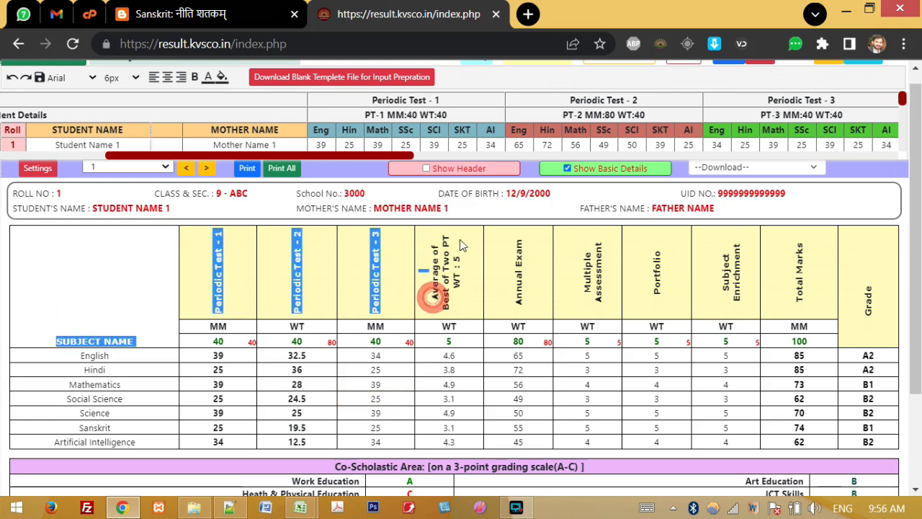
{"action": "left_click_drag", "start_coordinate": [917, 202], "coordinate": [919, 209]}
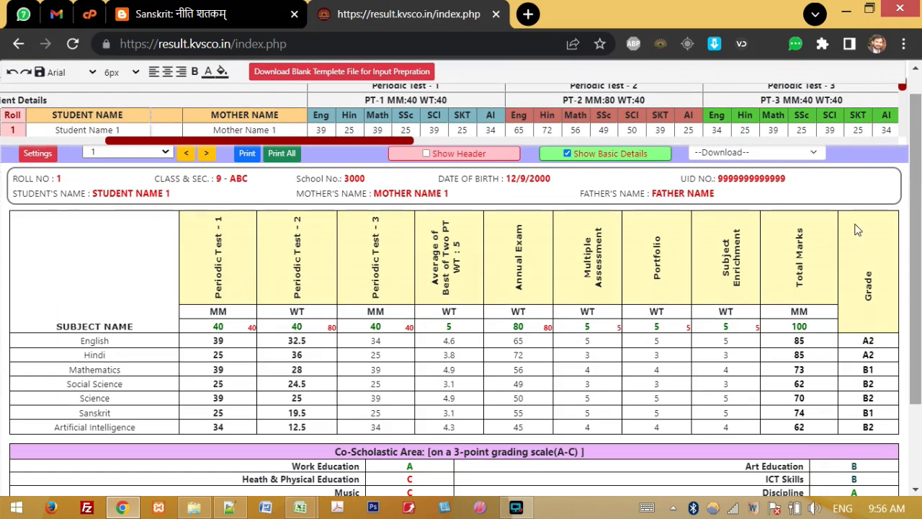
{"action": "left_click_drag", "start_coordinate": [917, 160], "coordinate": [918, 137]}
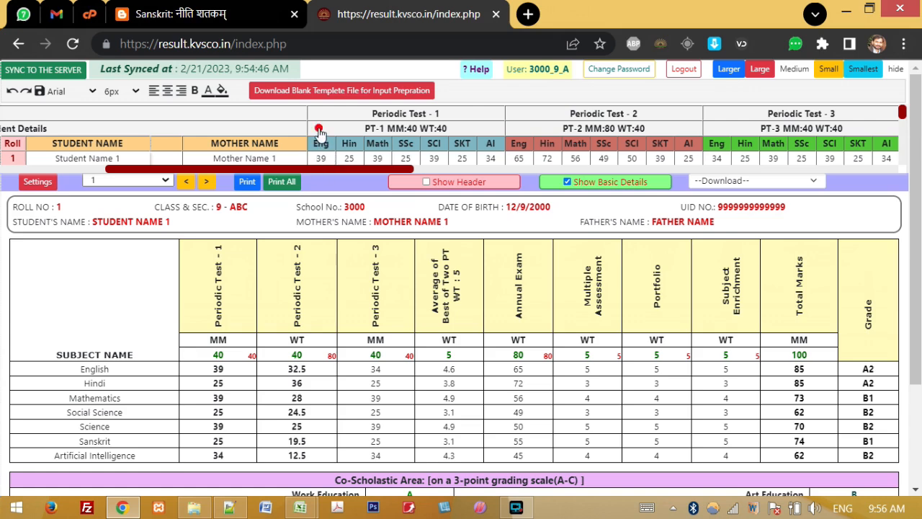
{"action": "left_click", "coordinate": [322, 158]}
{"action": "left_click_drag", "start_coordinate": [83, 371], "coordinate": [228, 366]}
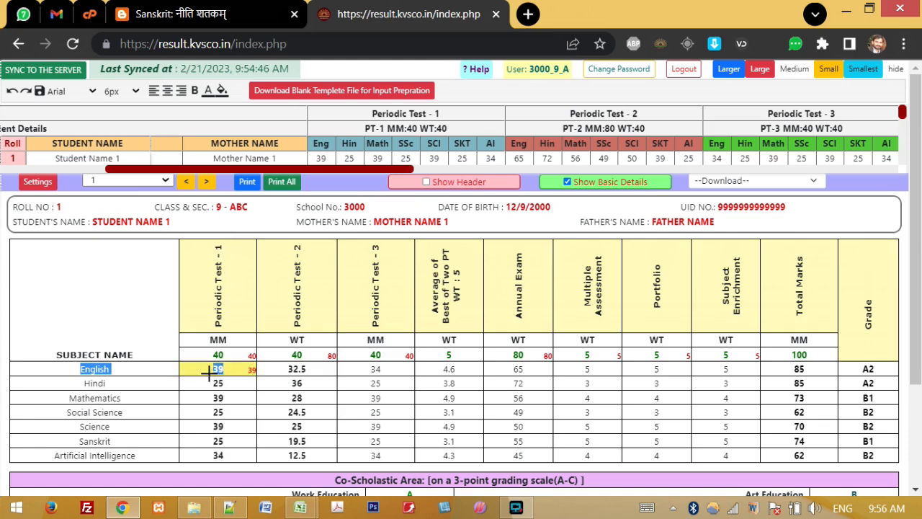
{"action": "left_click", "coordinate": [251, 305]}
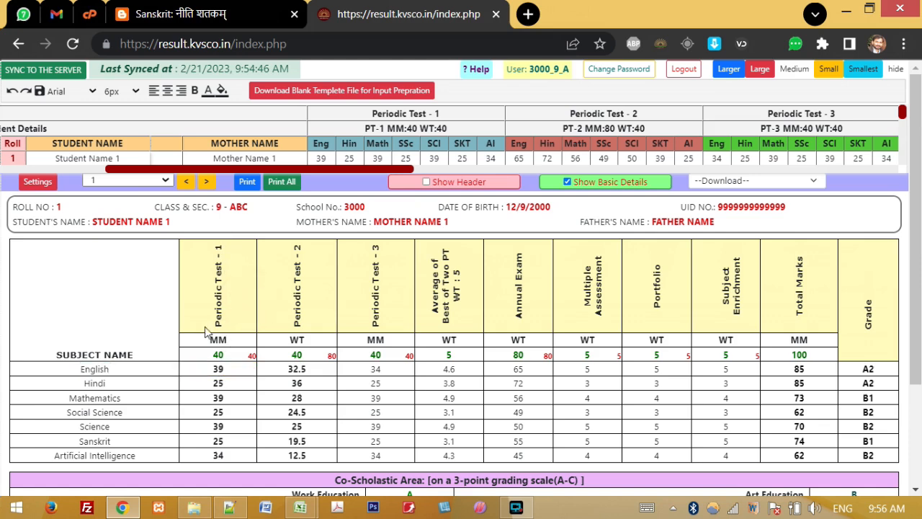
{"action": "left_click_drag", "start_coordinate": [207, 281], "coordinate": [448, 304]}
{"action": "left_click", "coordinate": [472, 277]}
{"action": "left_click", "coordinate": [458, 304]}
{"action": "left_click_drag", "start_coordinate": [808, 313], "coordinate": [790, 263]}
{"action": "left_click", "coordinate": [790, 259]}
{"action": "left_click_drag", "start_coordinate": [206, 340], "coordinate": [739, 340]}
{"action": "left_click", "coordinate": [739, 337]}
{"action": "double_click", "coordinate": [286, 310]}
{"action": "left_click", "coordinate": [314, 318]}
{"action": "left_click", "coordinate": [214, 356]}
{"action": "double_click", "coordinate": [215, 356]}
{"action": "left_click", "coordinate": [199, 356]}
{"action": "left_click_drag", "start_coordinate": [206, 354], "coordinate": [219, 356]}
{"action": "left_click", "coordinate": [228, 362]}
{"action": "left_click_drag", "start_coordinate": [298, 324], "coordinate": [302, 251]}
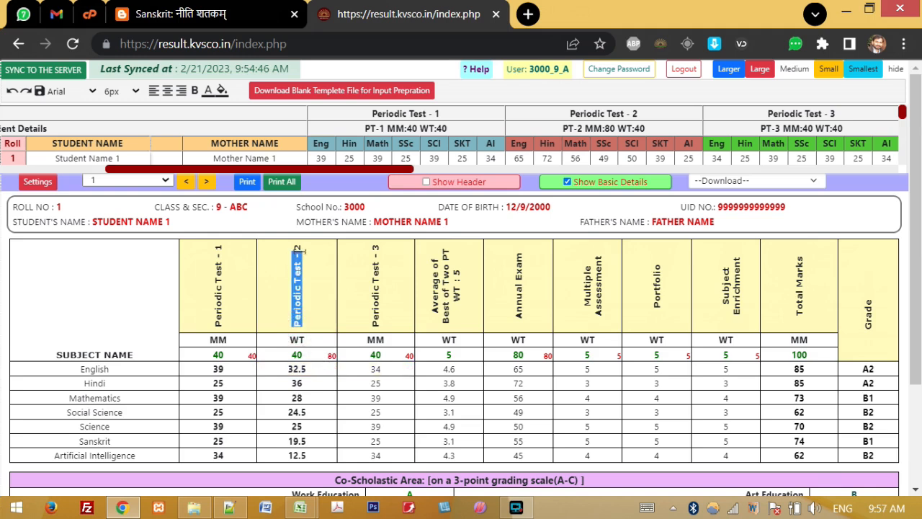
{"action": "left_click", "coordinate": [297, 248]}
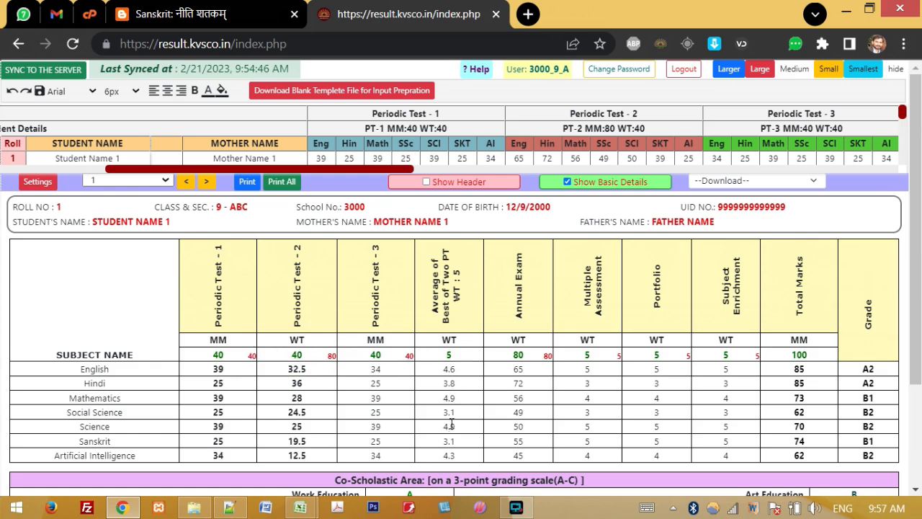
{"action": "left_click_drag", "start_coordinate": [447, 299], "coordinate": [447, 281]}
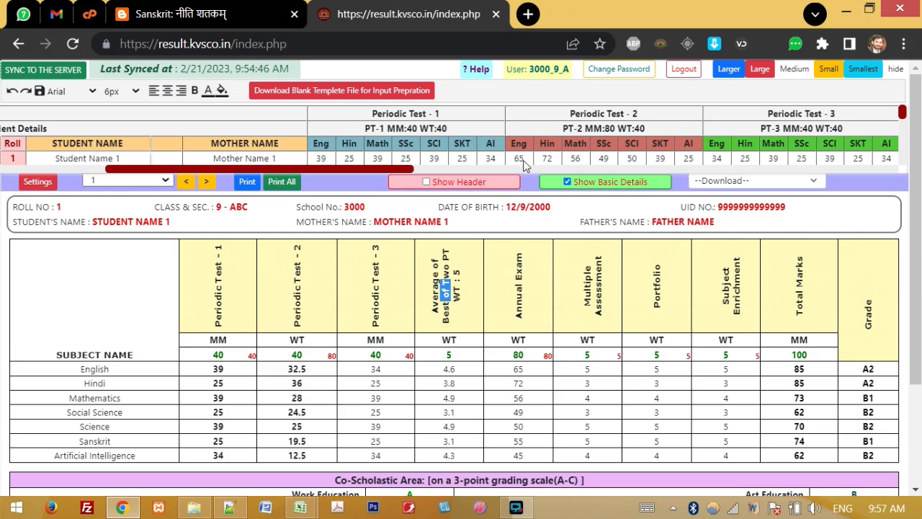
Step: Try 20, 40 and 80 as the first student's English Periodic Test-2 mark
{"action": "left_click", "coordinate": [312, 369]}
{"action": "type", "text": "20"}
{"action": "key", "text": "Return"}
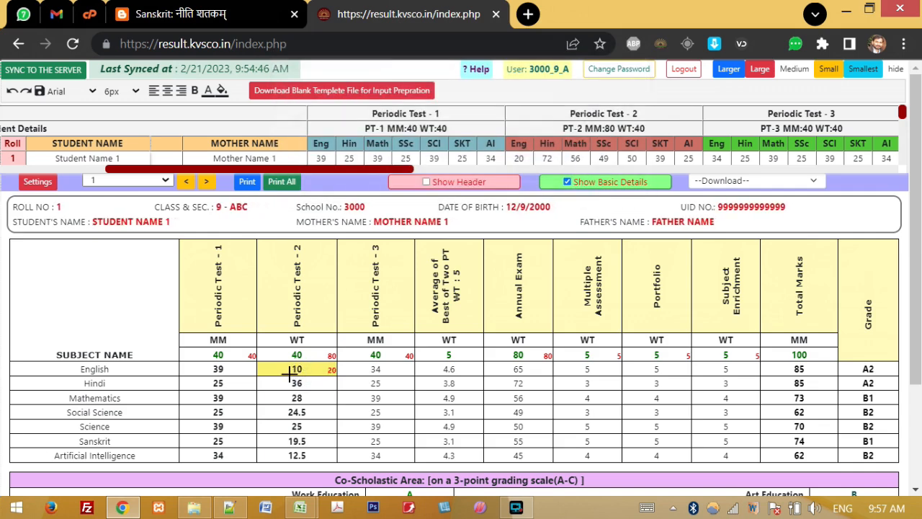
{"action": "left_click", "coordinate": [310, 369]}
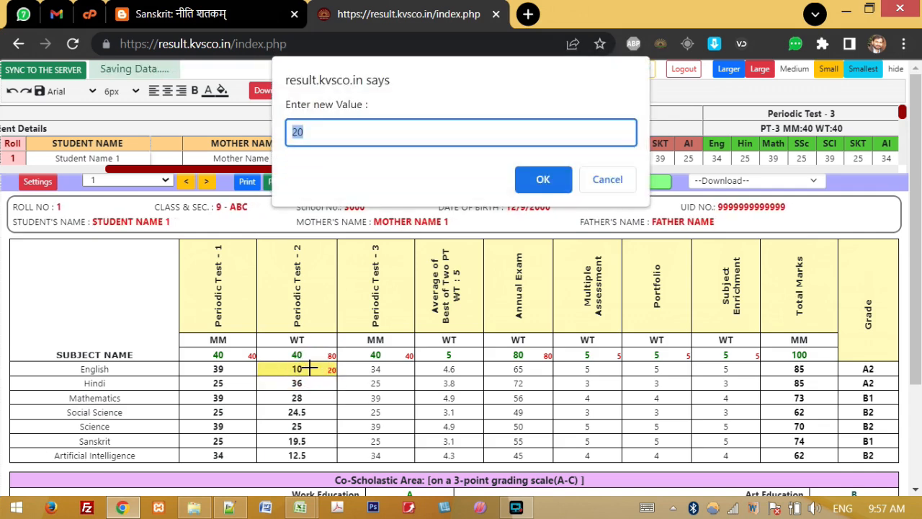
{"action": "type", "text": "40"}
{"action": "key", "text": "Return"}
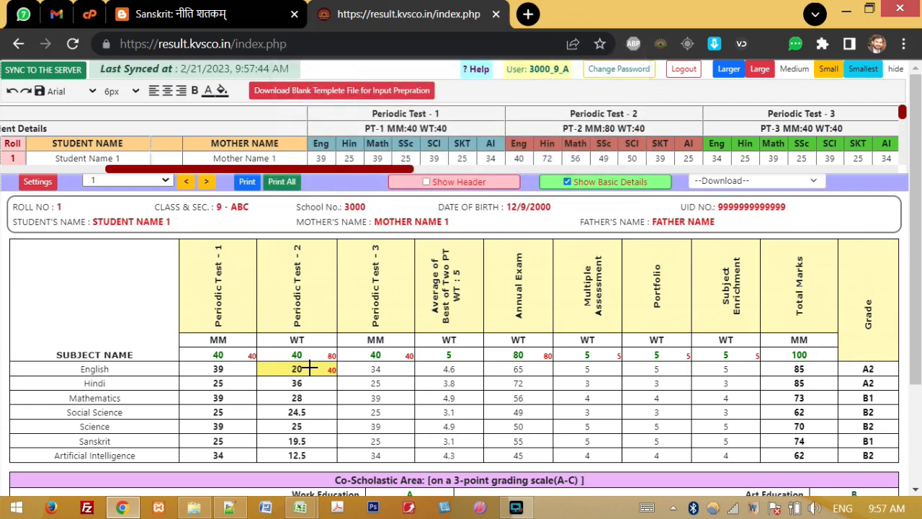
{"action": "type", "text": "80"}
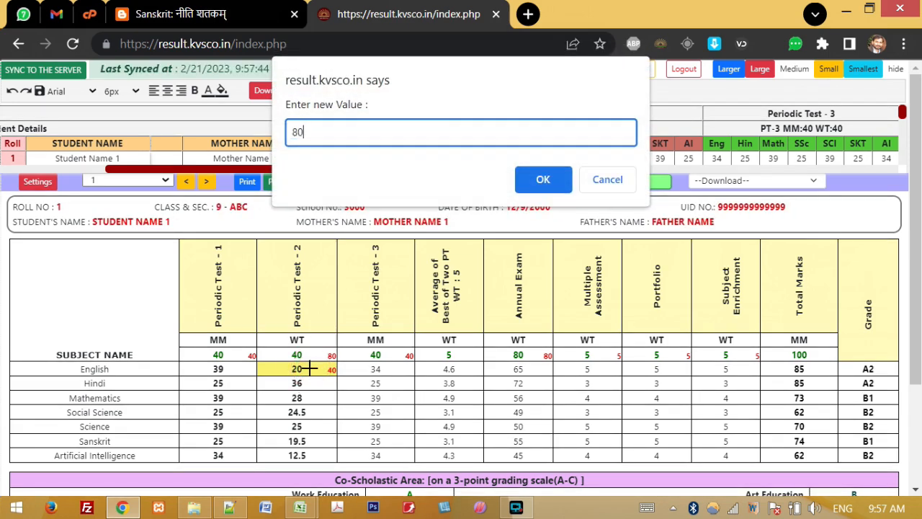
{"action": "key", "text": "Return"}
Step: Enter 81, then correct the English PT-2 mark to 12, weighted as 6
{"action": "left_click", "coordinate": [302, 371]}
{"action": "type", "text": "81"}
{"action": "key", "text": "Return"}
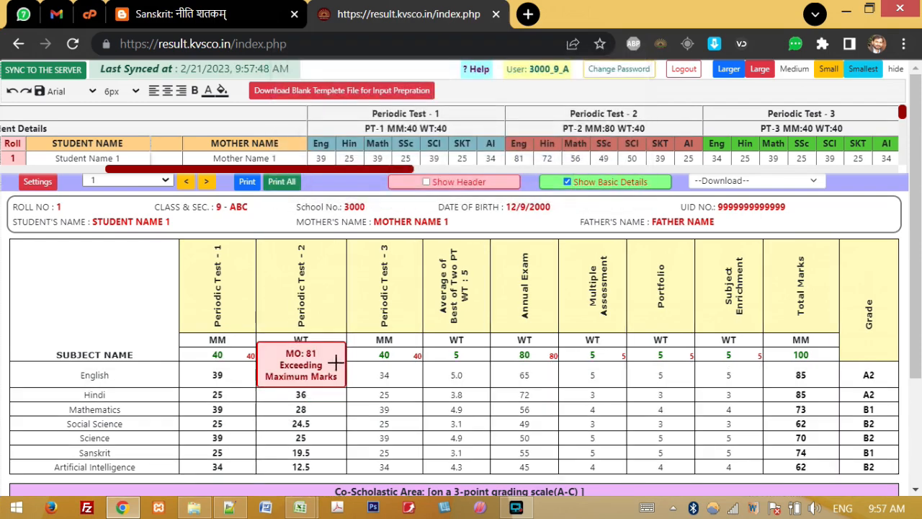
{"action": "mouse_move", "coordinate": [317, 376]}
{"action": "left_click", "coordinate": [317, 376]}
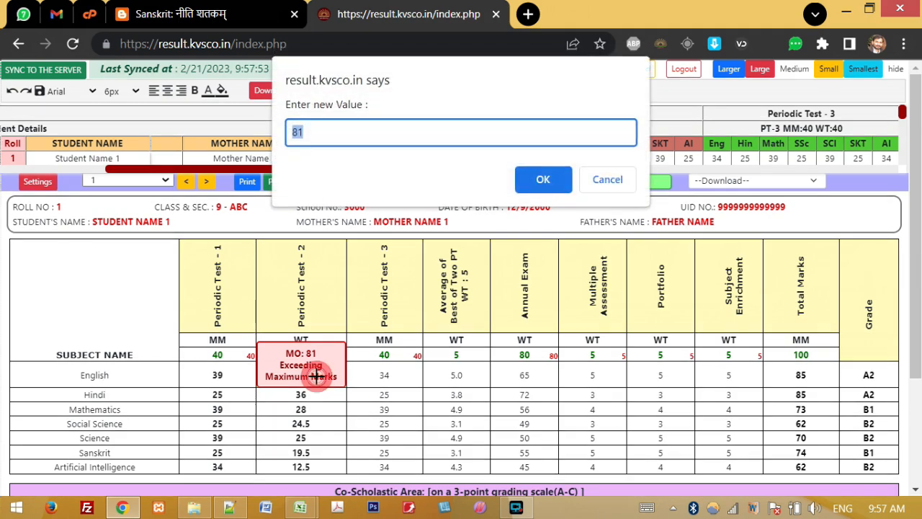
{"action": "type", "text": "12"}
{"action": "key", "text": "Return"}
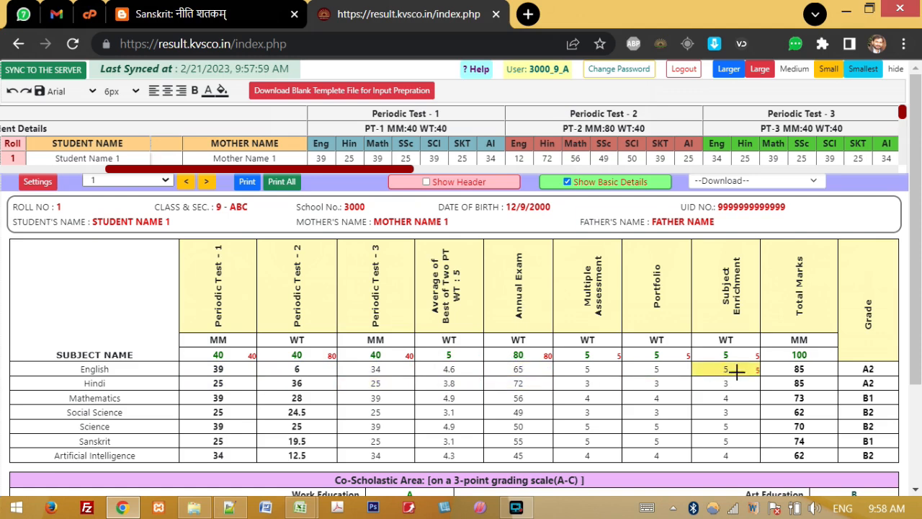
{"action": "left_click", "coordinate": [799, 368]}
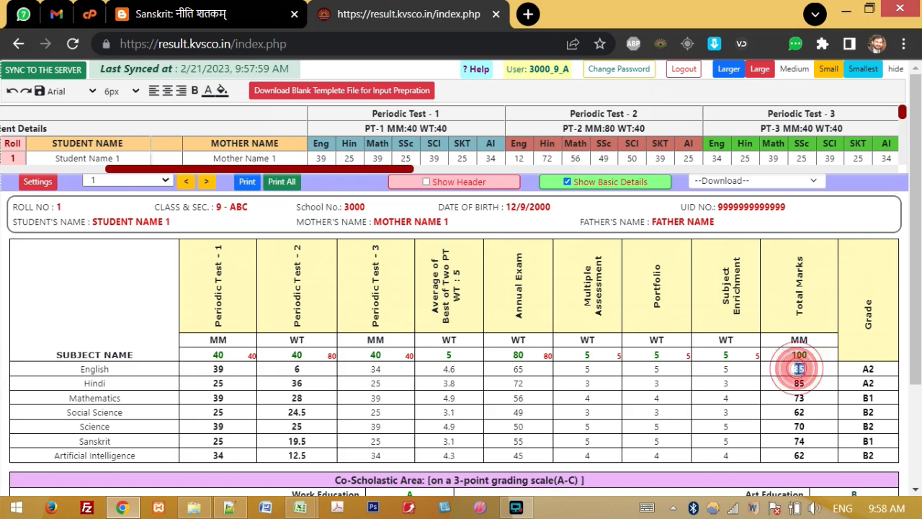
{"action": "left_click", "coordinate": [797, 368]}
{"action": "double_click", "coordinate": [796, 369]}
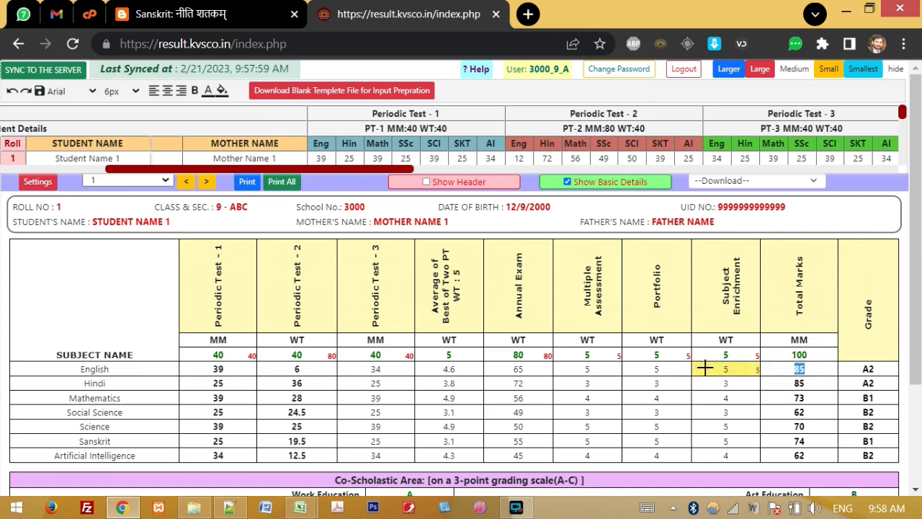
{"action": "left_click", "coordinate": [868, 368]}
{"action": "left_click", "coordinate": [869, 368]}
{"action": "left_click", "coordinate": [869, 370]}
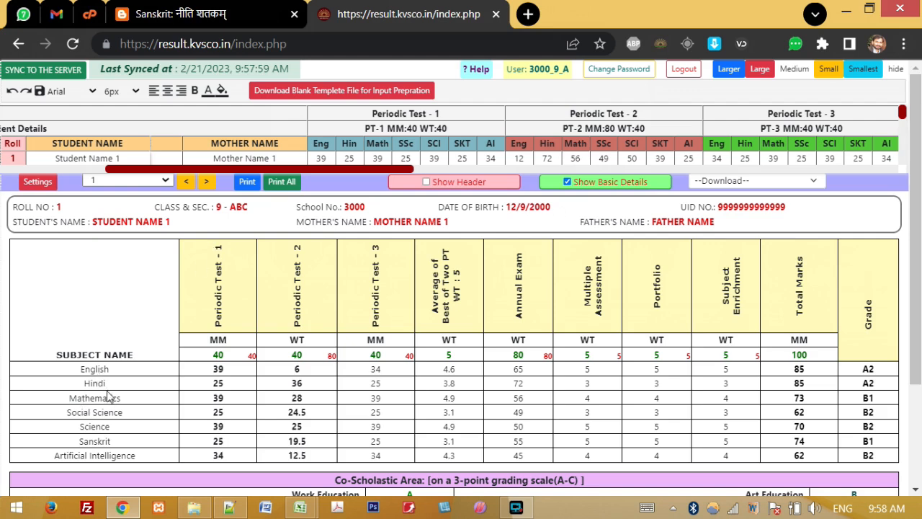
{"action": "left_click_drag", "start_coordinate": [84, 369], "coordinate": [118, 432]}
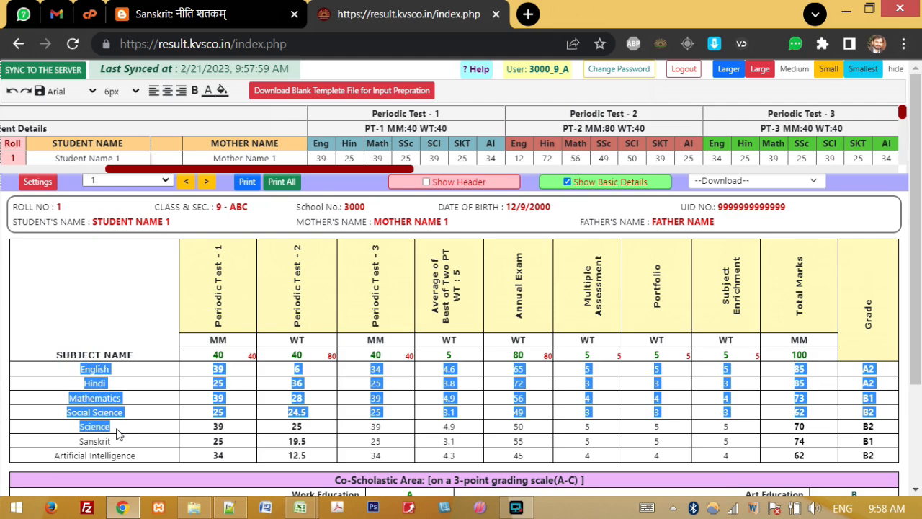
{"action": "left_click_drag", "start_coordinate": [80, 440], "coordinate": [154, 457]}
{"action": "left_click", "coordinate": [151, 458]}
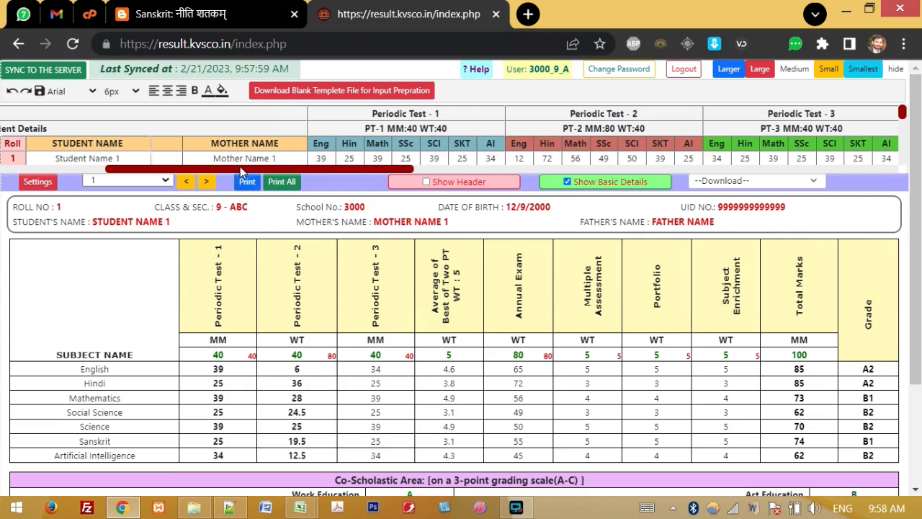
{"action": "scroll", "coordinate": [912, 260], "scroll_direction": "down", "scroll_amount": 2}
{"action": "left_click_drag", "start_coordinate": [330, 344], "coordinate": [585, 341]}
{"action": "left_click_drag", "start_coordinate": [912, 263], "coordinate": [920, 172]}
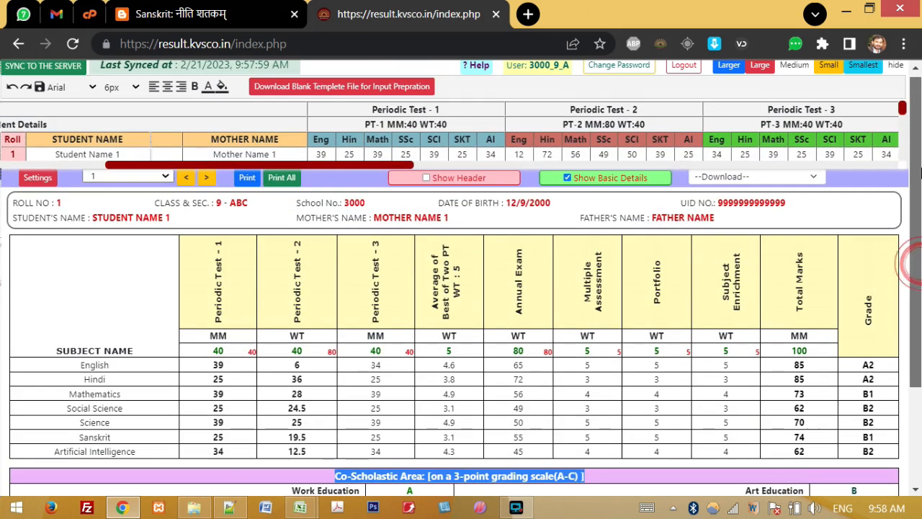
{"action": "left_click_drag", "start_coordinate": [331, 165], "coordinate": [799, 160]}
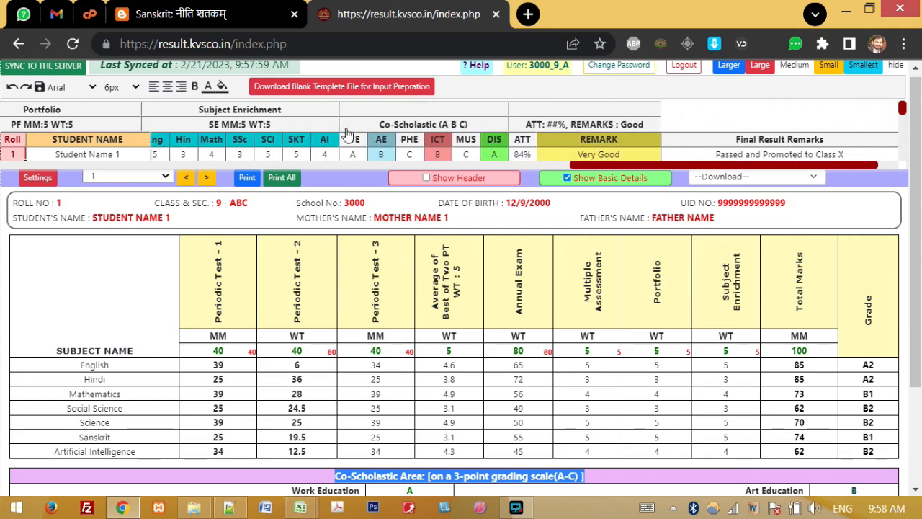
{"action": "left_click_drag", "start_coordinate": [349, 151], "coordinate": [460, 150]}
{"action": "left_click_drag", "start_coordinate": [916, 189], "coordinate": [920, 213]}
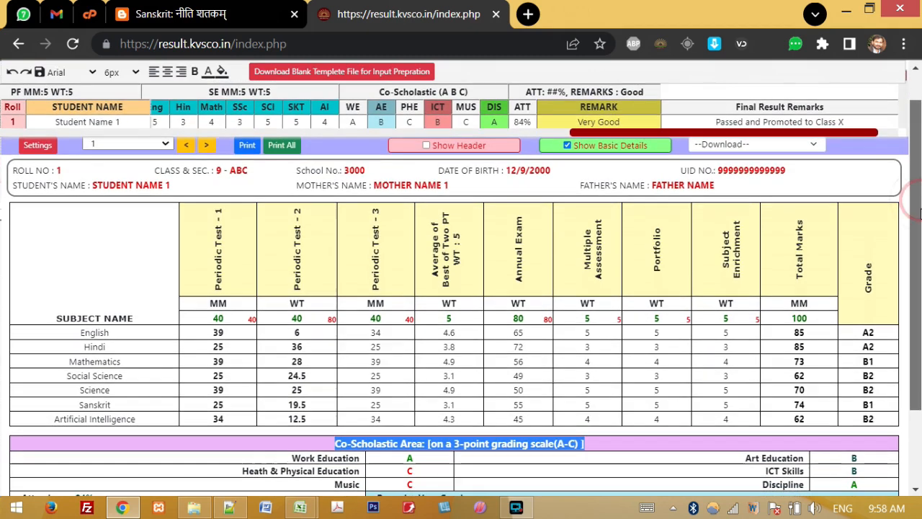
{"action": "left_click", "coordinate": [353, 123]}
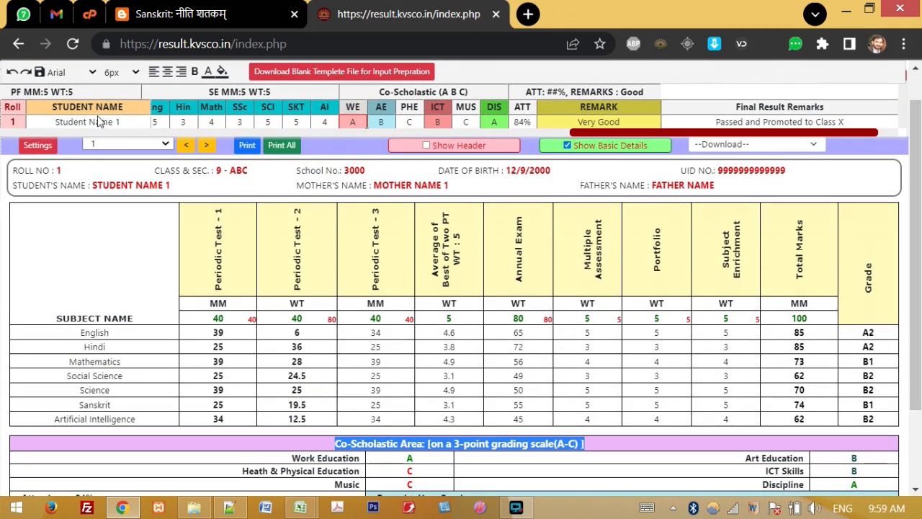
{"action": "type", "text": "BC"}
{"action": "key", "text": "Return"}
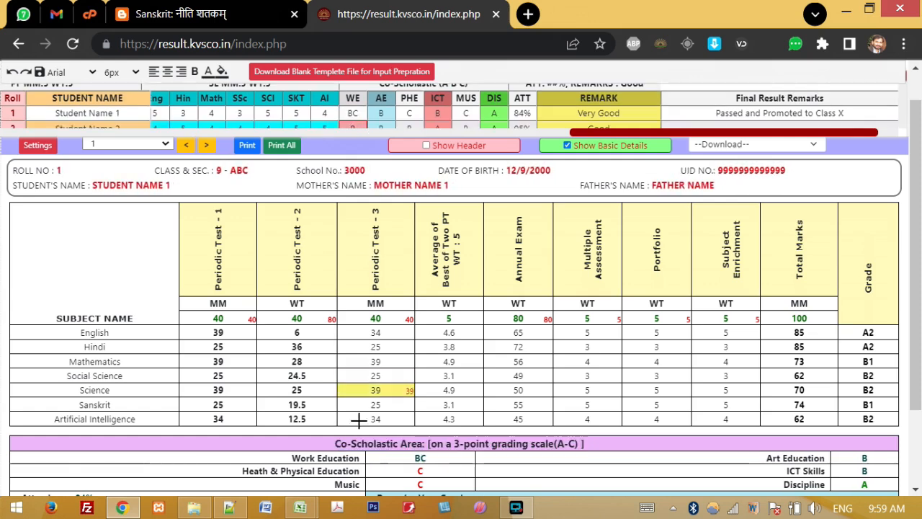
{"action": "left_click", "coordinate": [426, 459]}
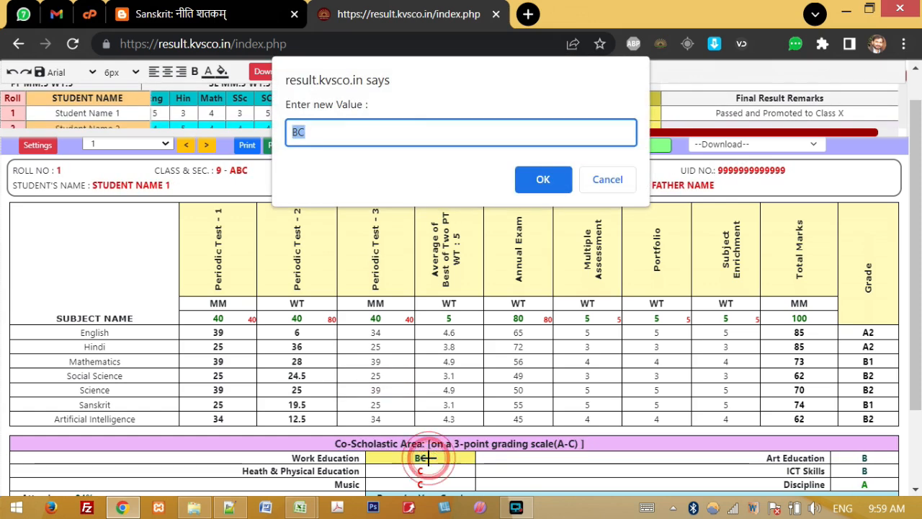
{"action": "type", "text": "A"}
{"action": "key", "text": "Return"}
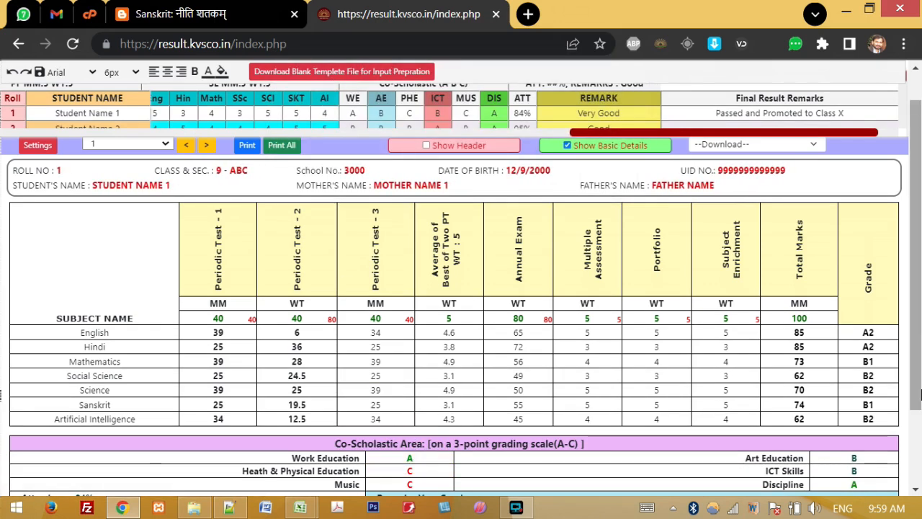
{"action": "left_click_drag", "start_coordinate": [913, 223], "coordinate": [914, 229]}
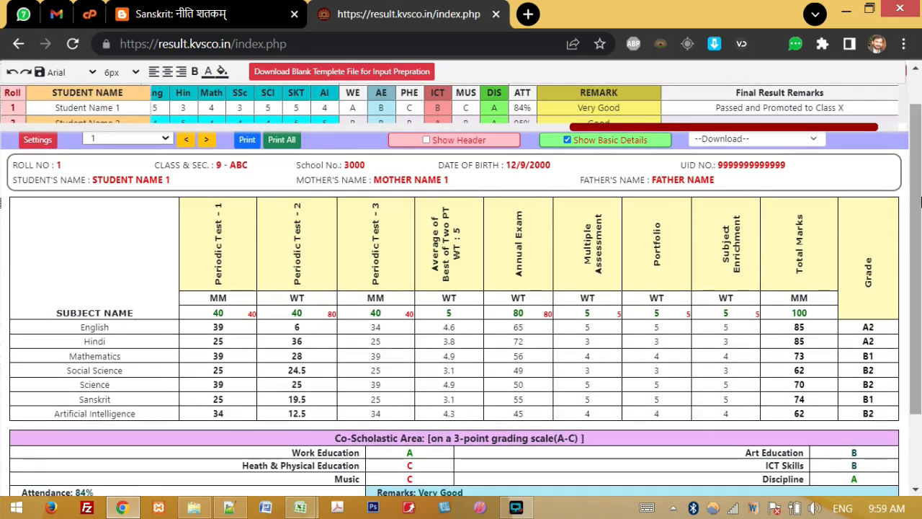
Step: Set student 1's attendance to 76
{"action": "scroll", "coordinate": [188, 447], "scroll_direction": "down", "scroll_amount": 2}
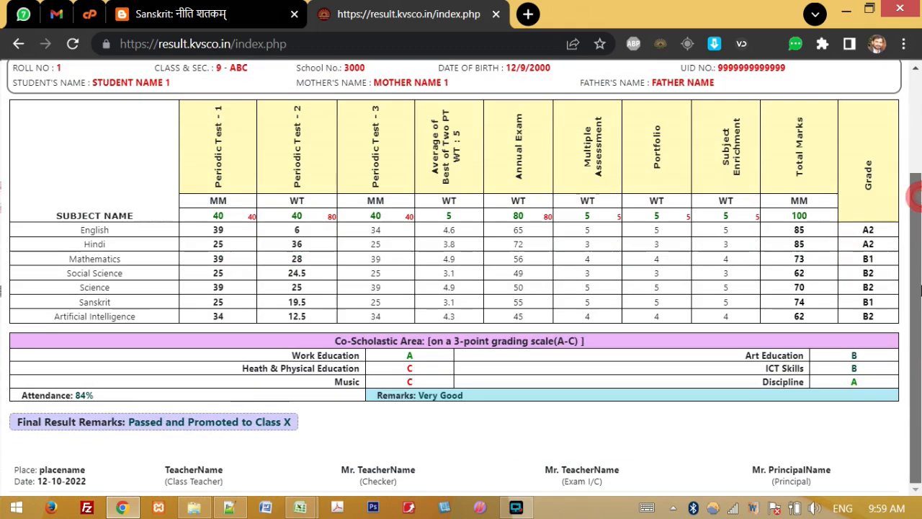
{"action": "left_click", "coordinate": [84, 395]}
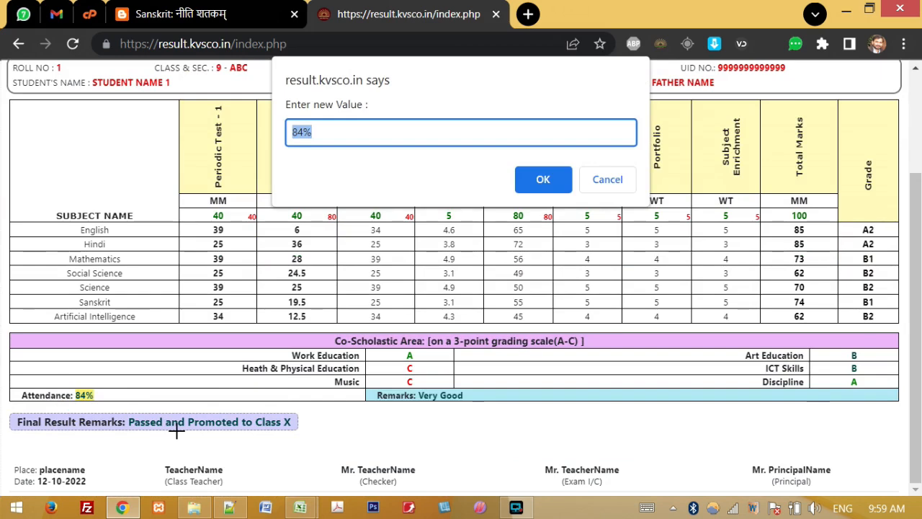
{"action": "type", "text": "76/100"}
{"action": "key", "text": "Return"}
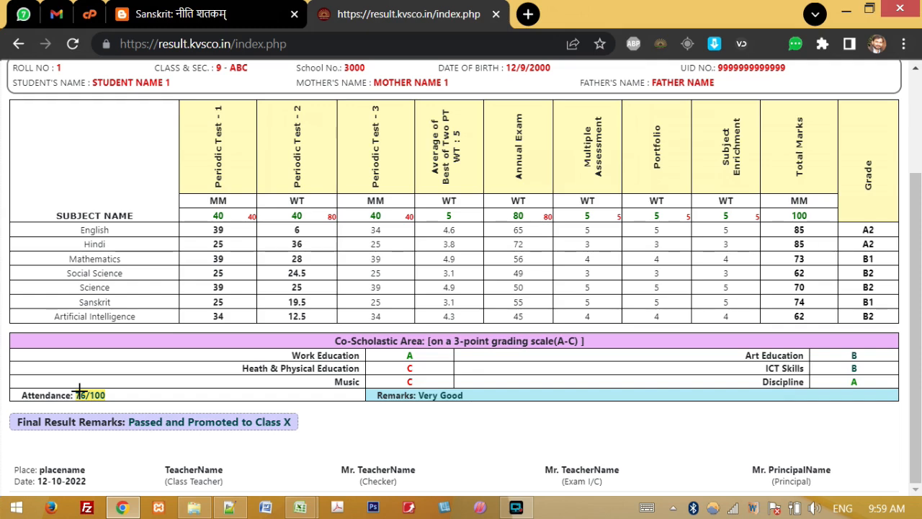
Step: Enter poor as the remarks, then change them to good
{"action": "left_click", "coordinate": [439, 393]}
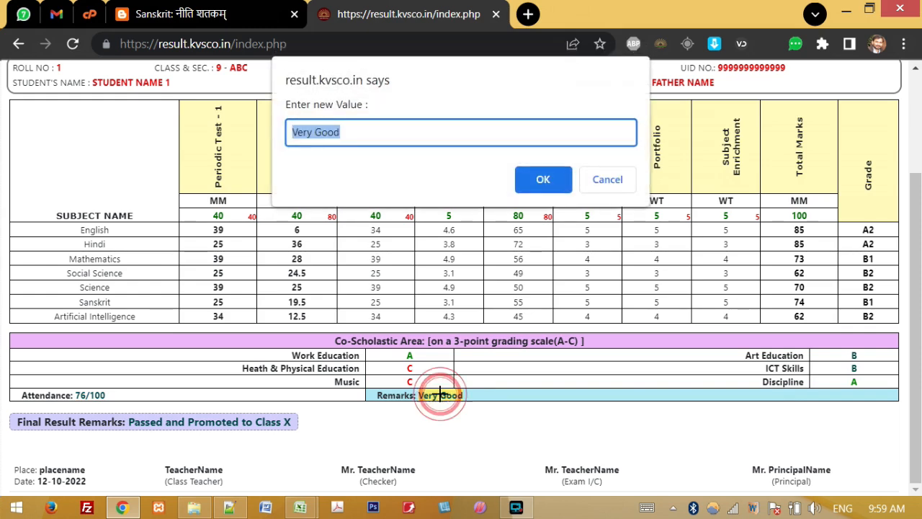
{"action": "type", "text": "poor"}
{"action": "key", "text": "Return"}
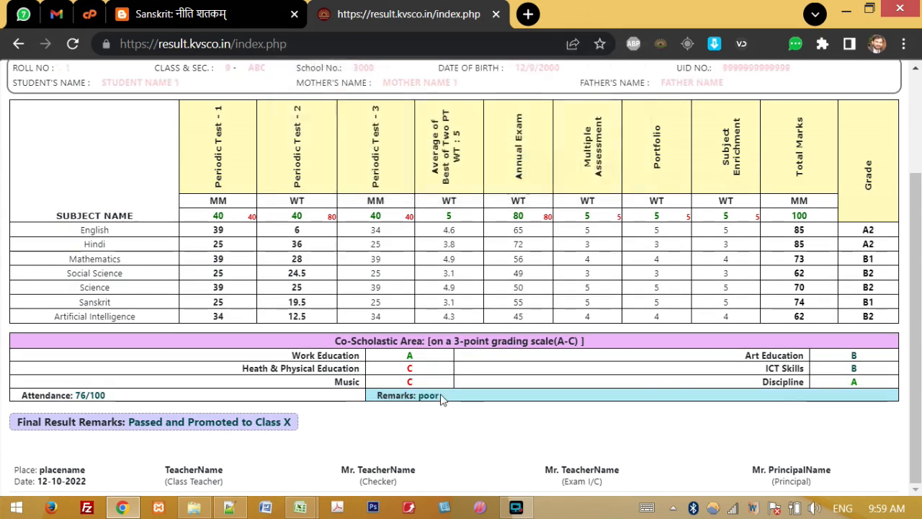
{"action": "left_click", "coordinate": [430, 394]}
{"action": "type", "text": "good"}
{"action": "key", "text": "Return"}
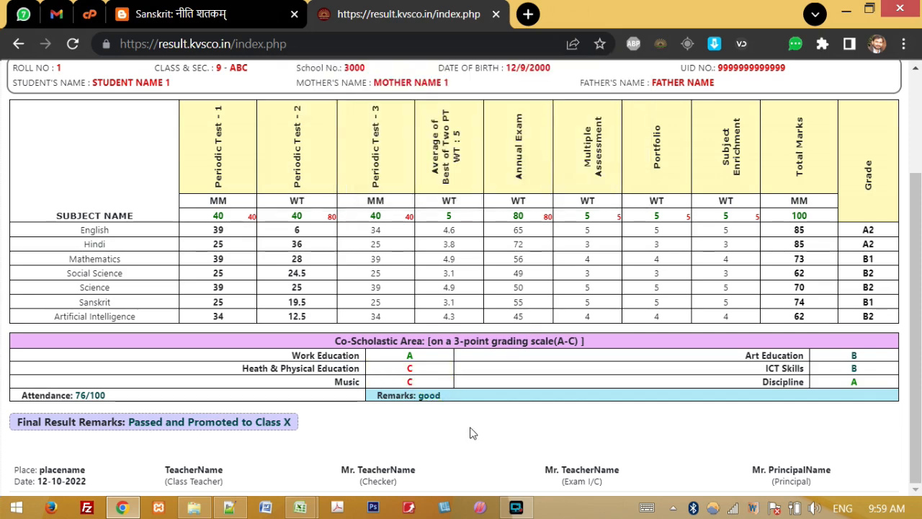
{"action": "left_click_drag", "start_coordinate": [16, 422], "coordinate": [105, 418]}
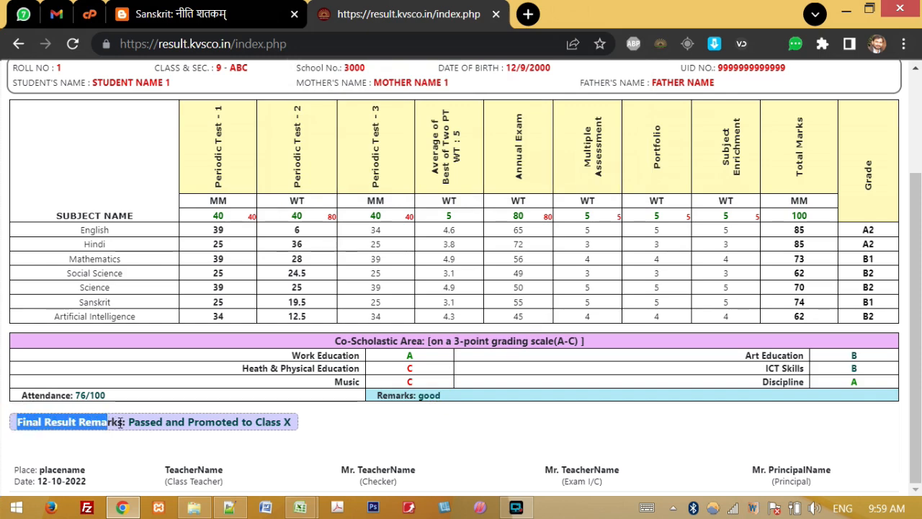
{"action": "left_click_drag", "start_coordinate": [124, 423], "coordinate": [321, 430]}
{"action": "left_click", "coordinate": [341, 430]}
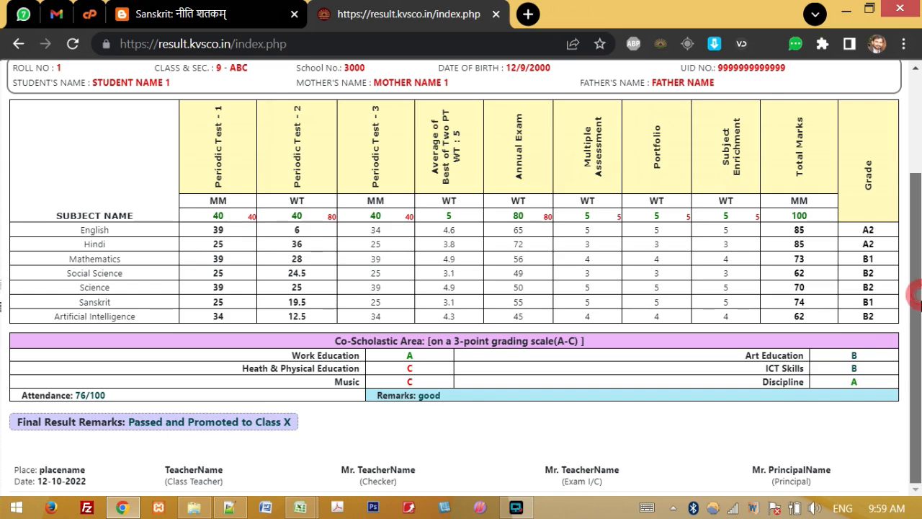
{"action": "left_click", "coordinate": [165, 426]}
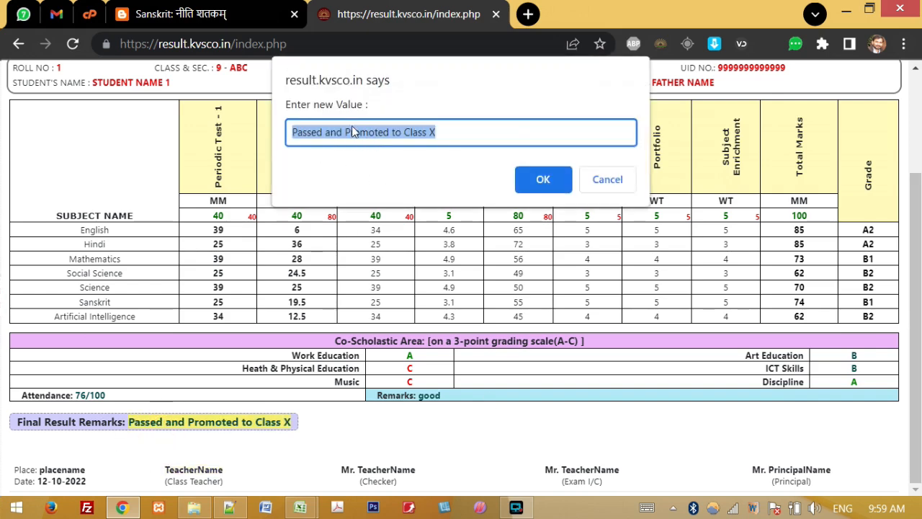
{"action": "left_click", "coordinate": [618, 181]}
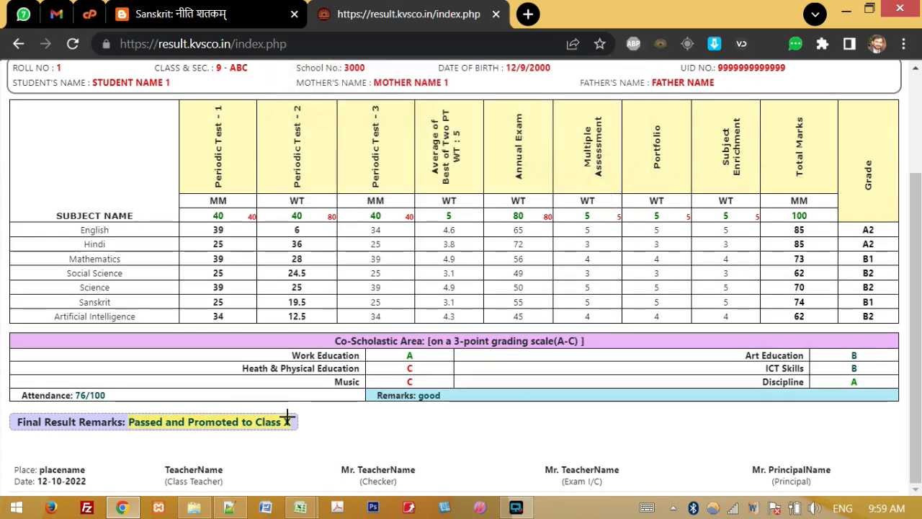
{"action": "left_click_drag", "start_coordinate": [915, 411], "coordinate": [915, 333]}
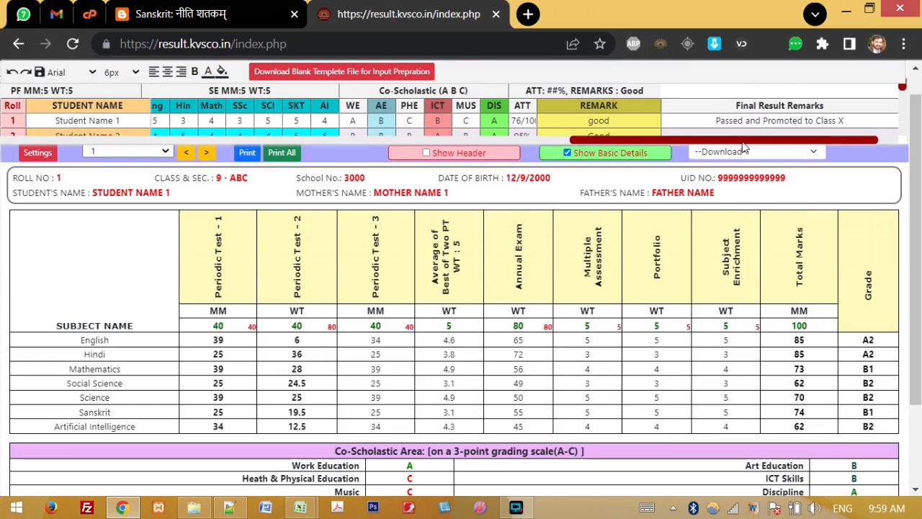
Step: Pick roll 1's final result remark in the marks table
{"action": "left_click", "coordinate": [729, 121]}
{"action": "left_click_drag", "start_coordinate": [920, 147], "coordinate": [920, 149]}
{"action": "left_click_drag", "start_coordinate": [865, 137], "coordinate": [893, 142]}
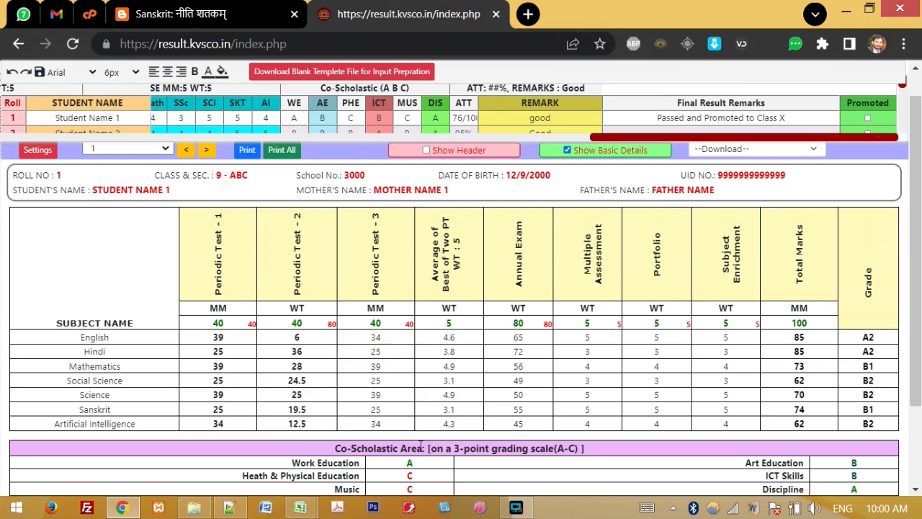
{"action": "scroll", "coordinate": [477, 381], "scroll_direction": "down", "scroll_amount": 1}
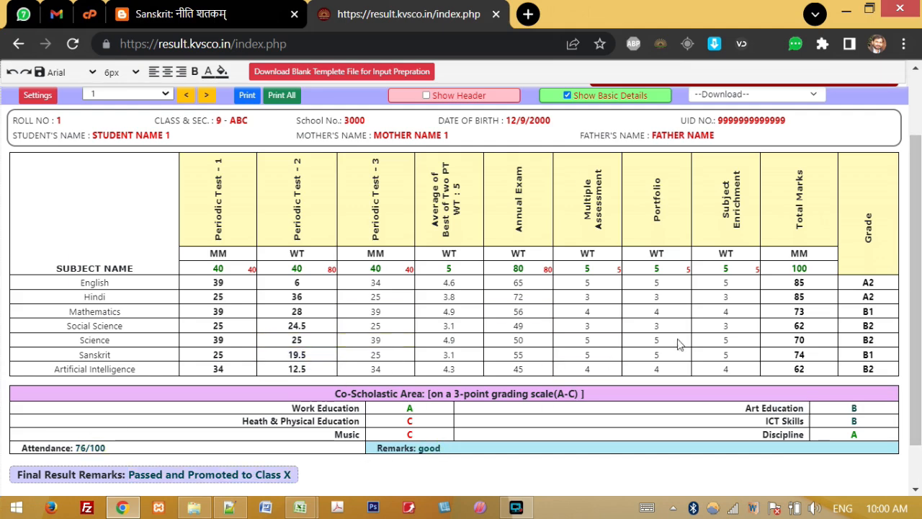
{"action": "scroll", "coordinate": [921, 366], "scroll_direction": "up", "scroll_amount": 2}
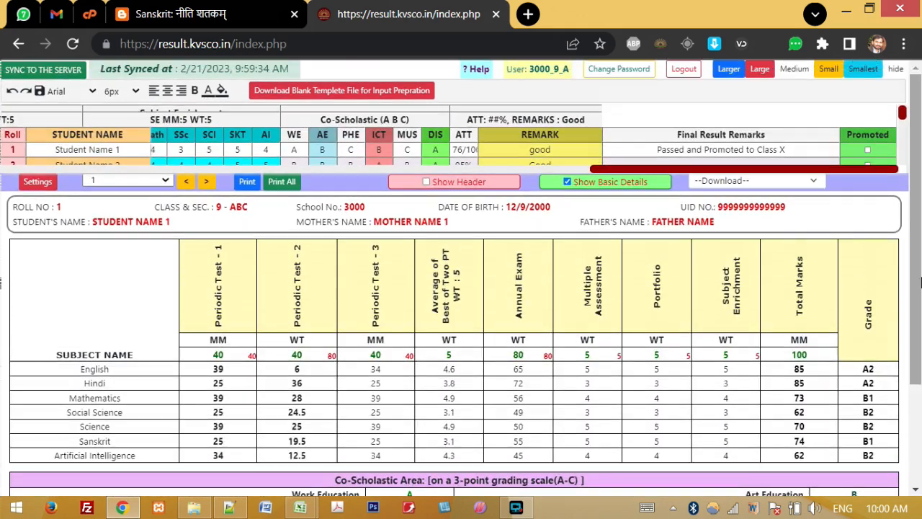
{"action": "left_click", "coordinate": [641, 154]}
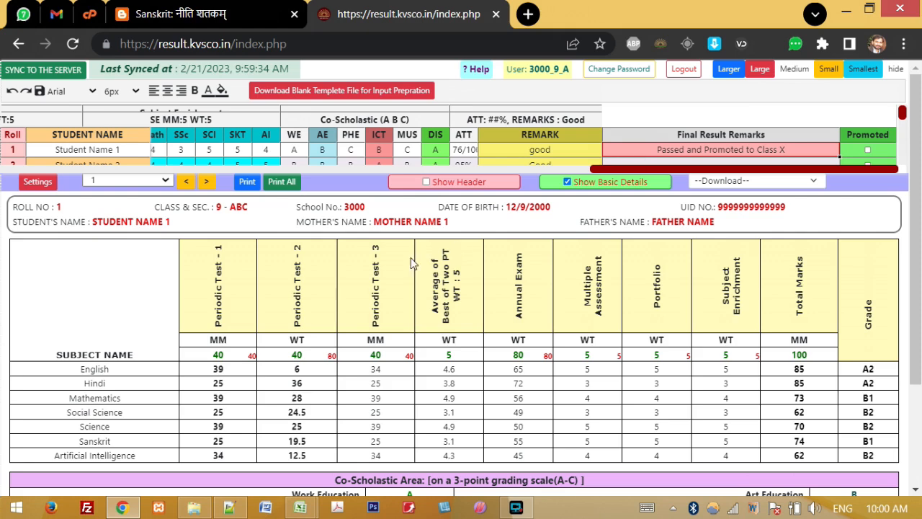
Step: Open the print preview of roll 1's report card
{"action": "left_click", "coordinate": [166, 181]}
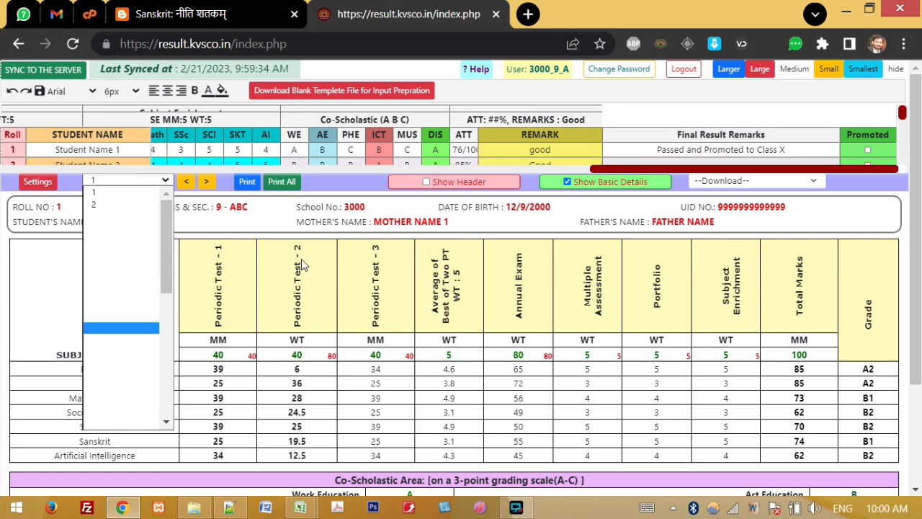
{"action": "left_click", "coordinate": [329, 255]}
{"action": "left_click", "coordinate": [372, 397]}
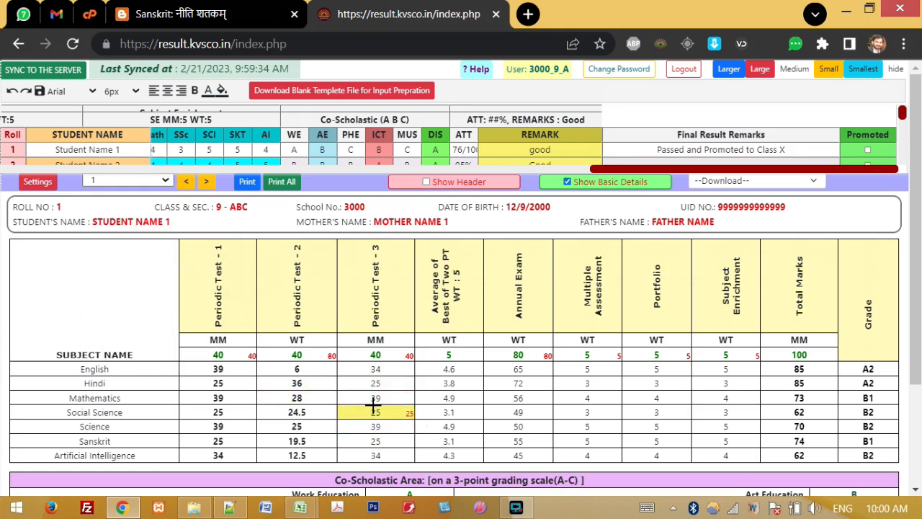
{"action": "left_click", "coordinate": [245, 183]}
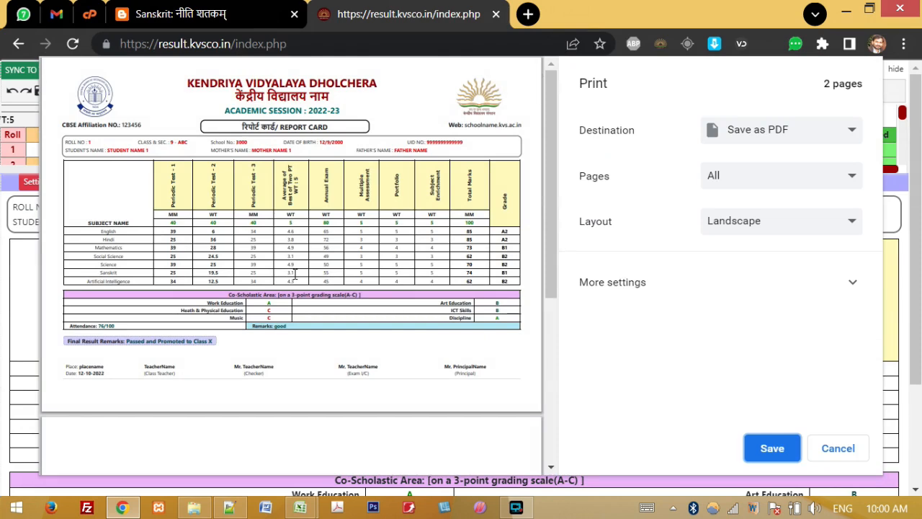
Step: Keep the print destination as Save as PDF
{"action": "left_click", "coordinate": [849, 130]}
{"action": "left_click", "coordinate": [847, 131]}
{"action": "left_click", "coordinate": [793, 139]}
{"action": "left_click", "coordinate": [793, 139]}
{"action": "left_click", "coordinate": [793, 139]}
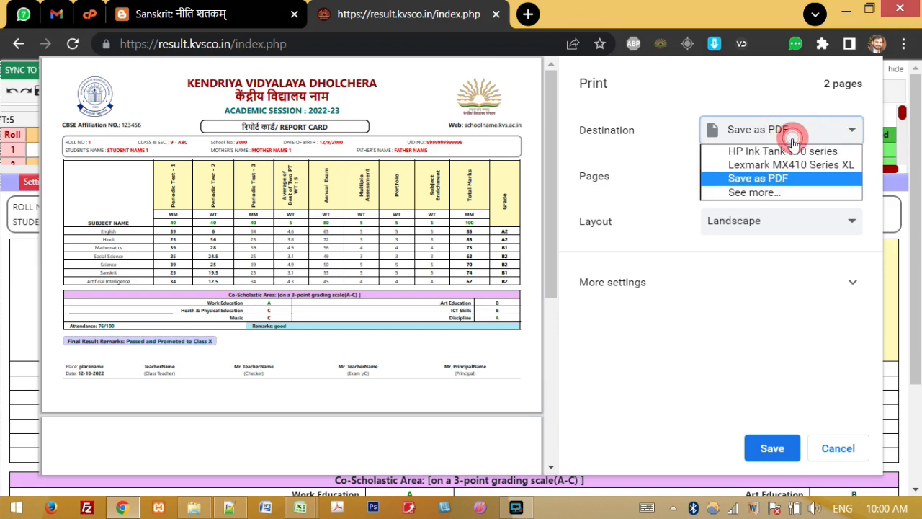
{"action": "left_click", "coordinate": [784, 179]}
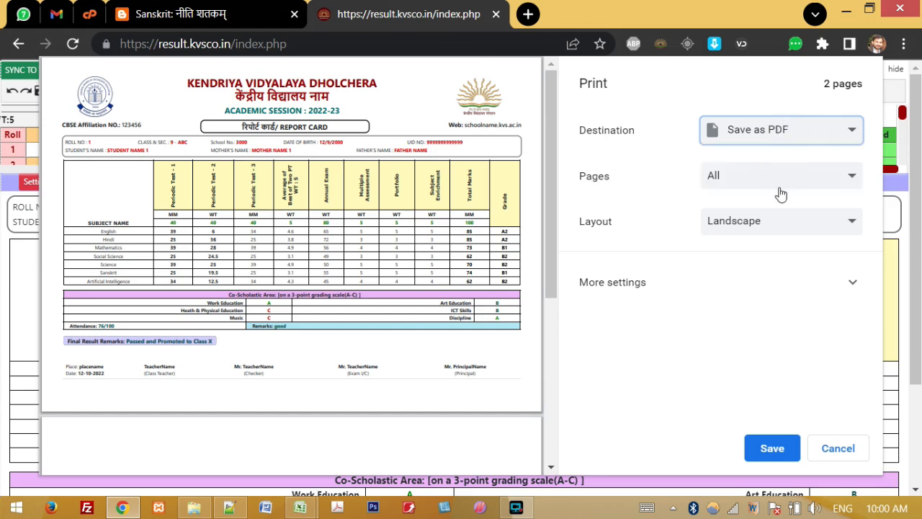
Step: Try Portrait, set the layout back to Landscape, and expand More settings
{"action": "left_click", "coordinate": [774, 222]}
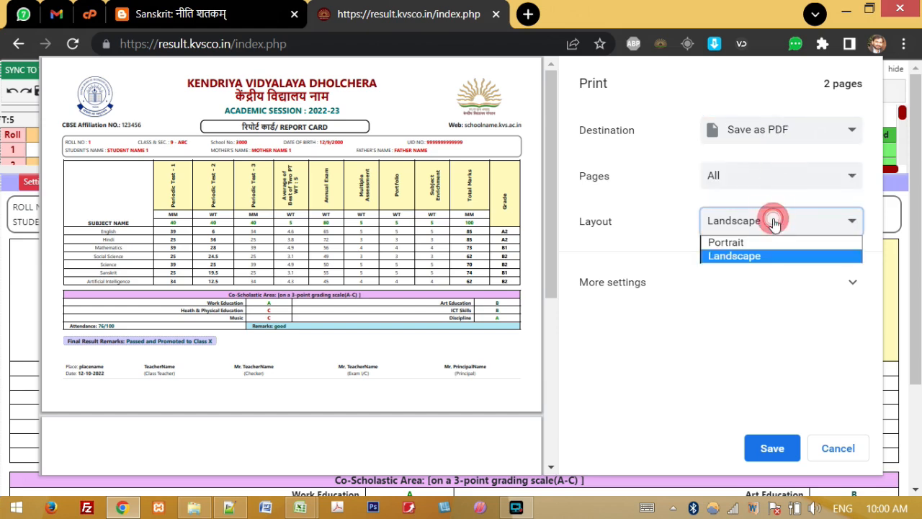
{"action": "left_click", "coordinate": [743, 257]}
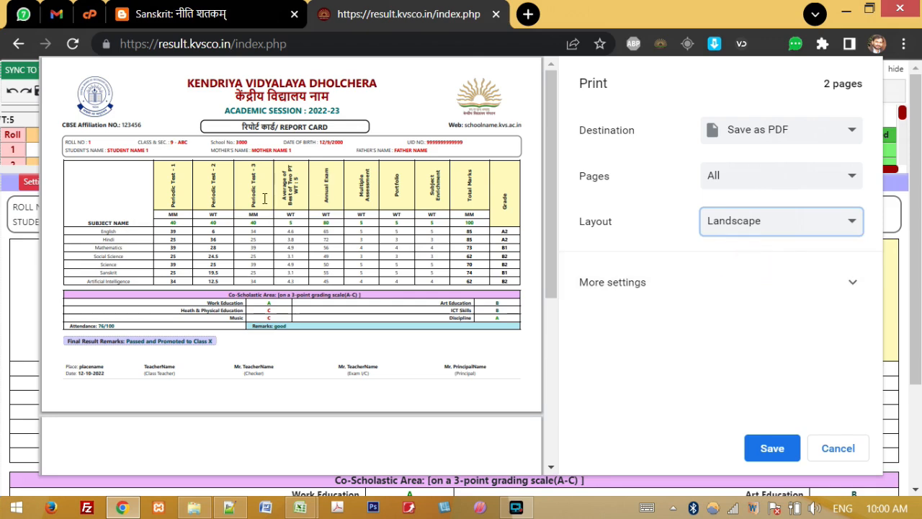
{"action": "left_click", "coordinate": [756, 218]}
{"action": "left_click", "coordinate": [752, 241]}
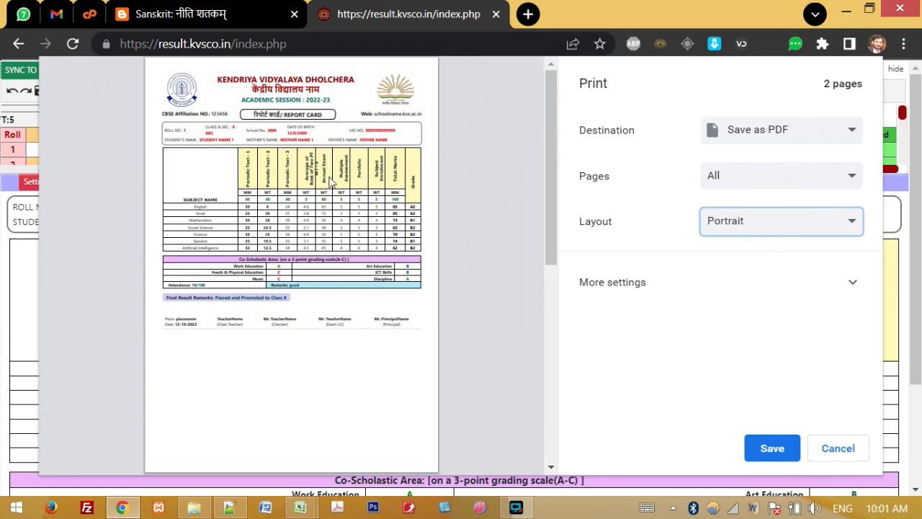
{"action": "left_click", "coordinate": [784, 224]}
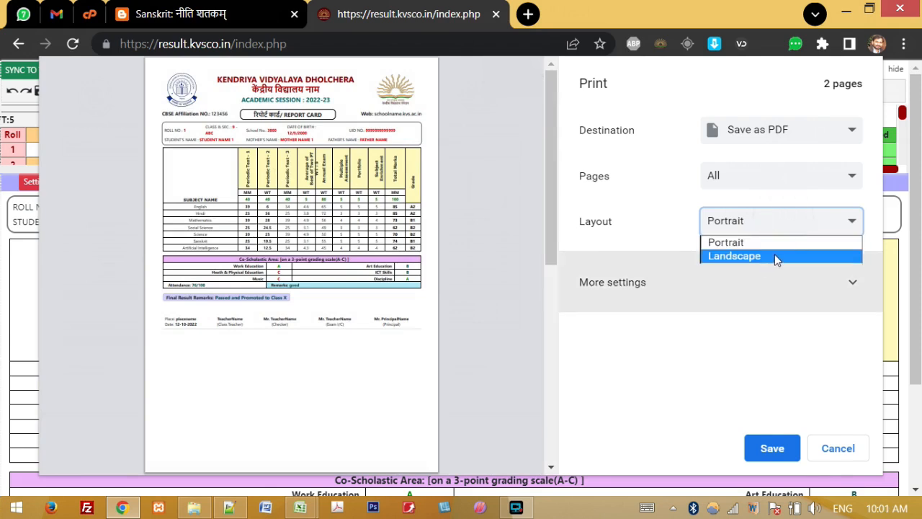
{"action": "left_click", "coordinate": [774, 254]}
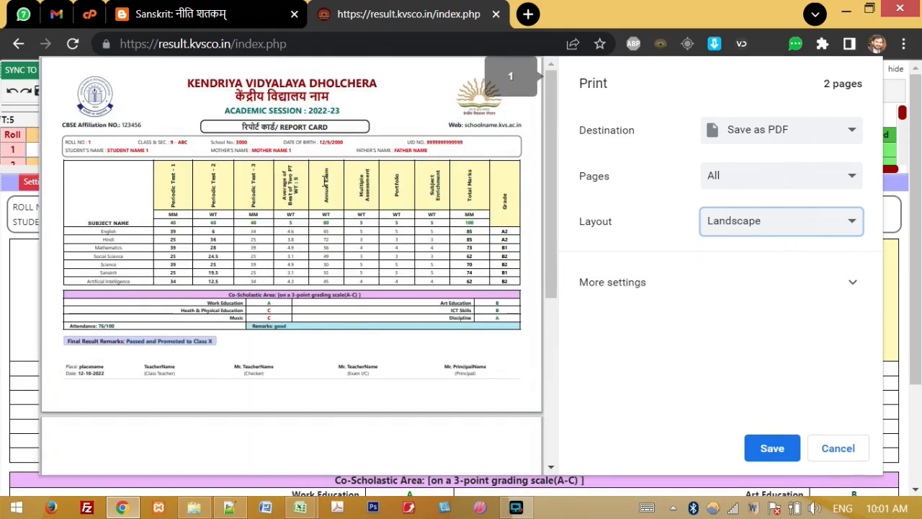
{"action": "left_click", "coordinate": [852, 283]}
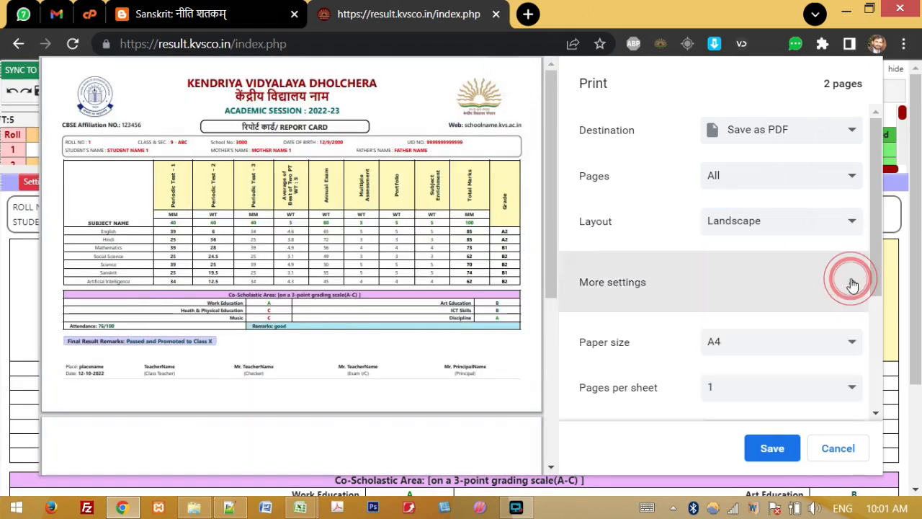
{"action": "left_click_drag", "start_coordinate": [878, 258], "coordinate": [872, 357]}
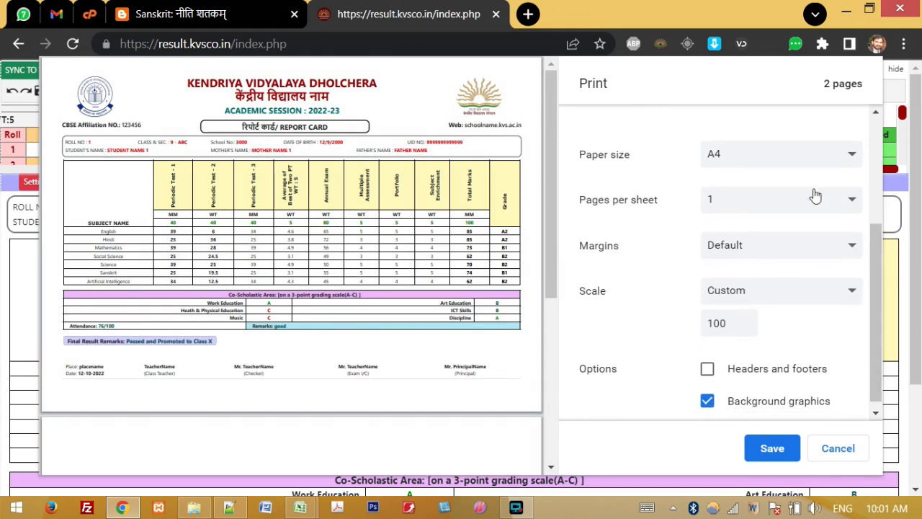
{"action": "left_click", "coordinate": [739, 247]}
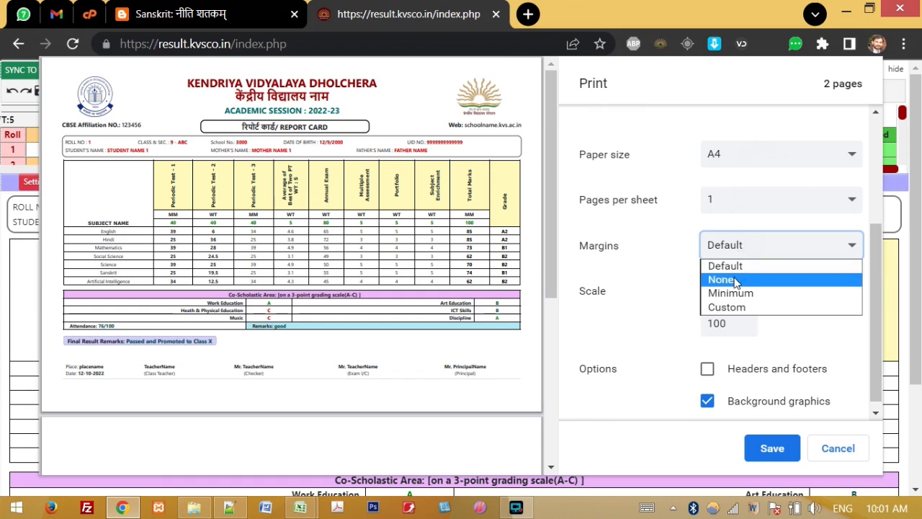
{"action": "left_click", "coordinate": [854, 346]}
{"action": "left_click", "coordinate": [582, 289]}
{"action": "double_click", "coordinate": [718, 324]}
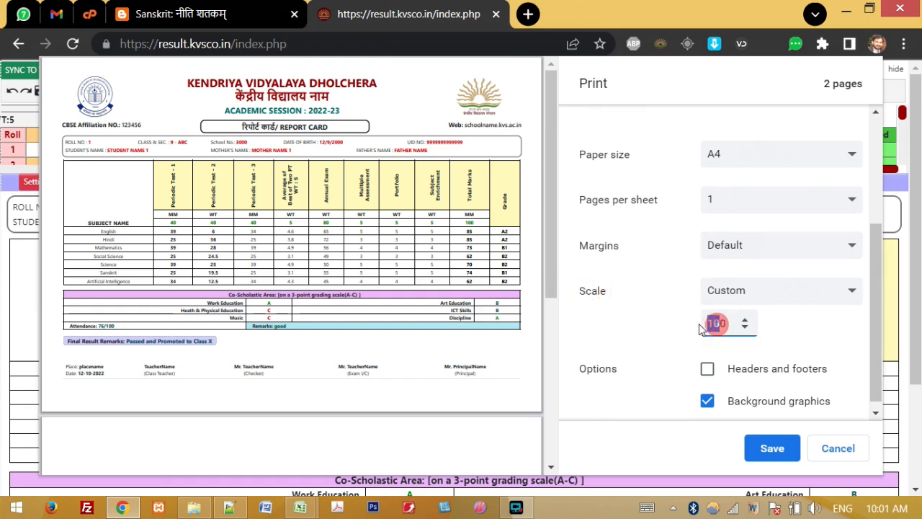
{"action": "type", "text": "80"}
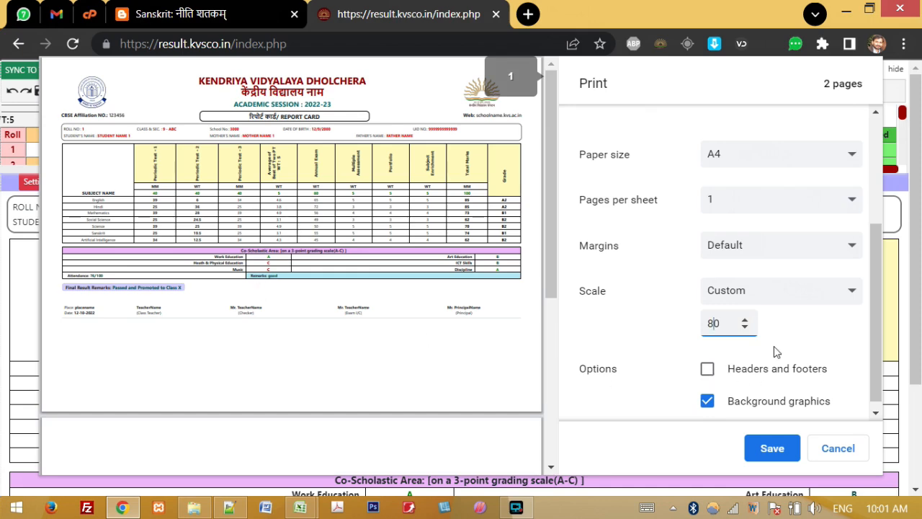
{"action": "key", "text": "BackSpace"}
{"action": "key", "text": "BackSpace"}
{"action": "type", "text": "100"}
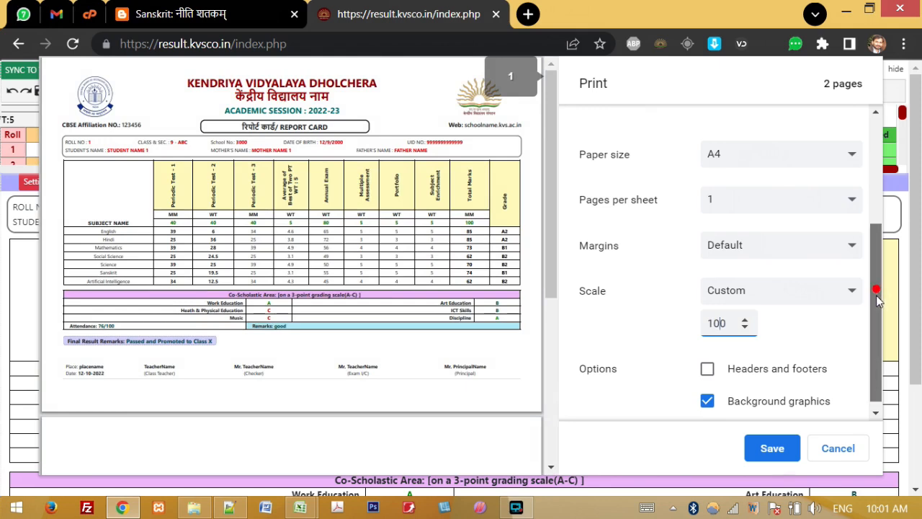
{"action": "left_click_drag", "start_coordinate": [876, 291], "coordinate": [877, 332]}
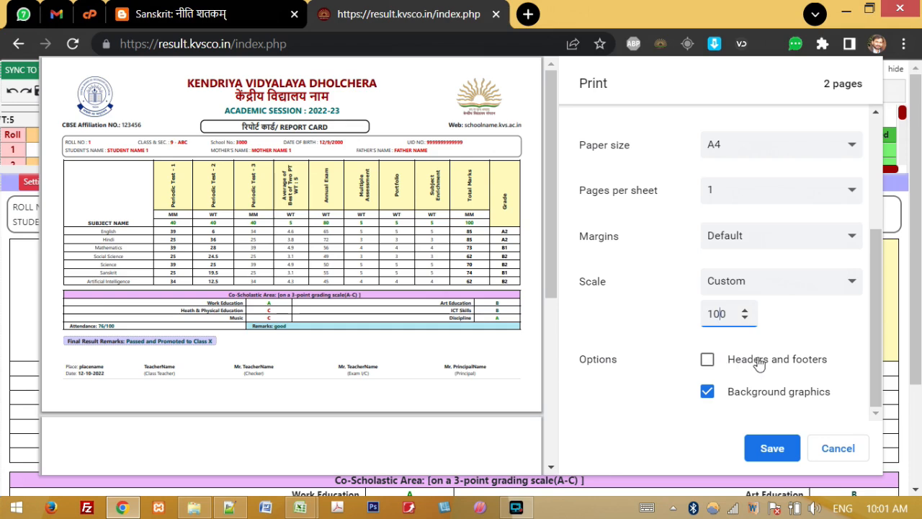
{"action": "left_click", "coordinate": [709, 362]}
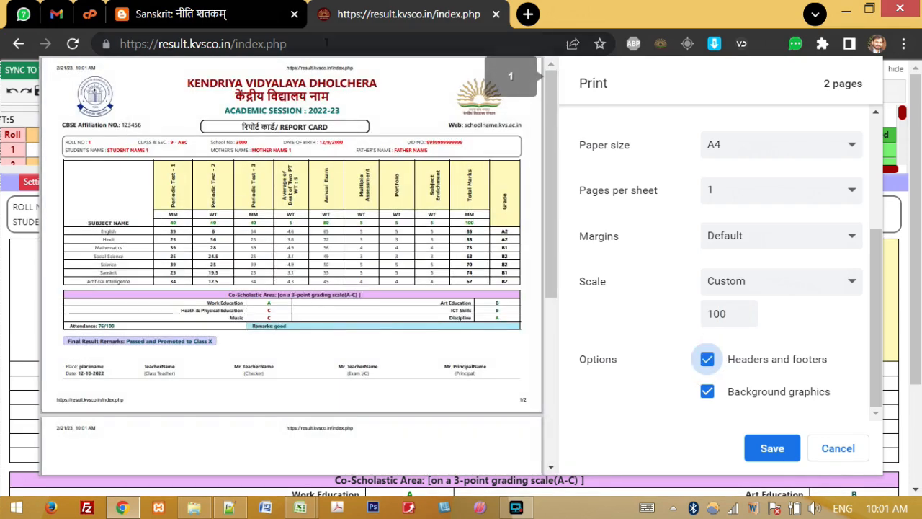
{"action": "left_click", "coordinate": [708, 366]}
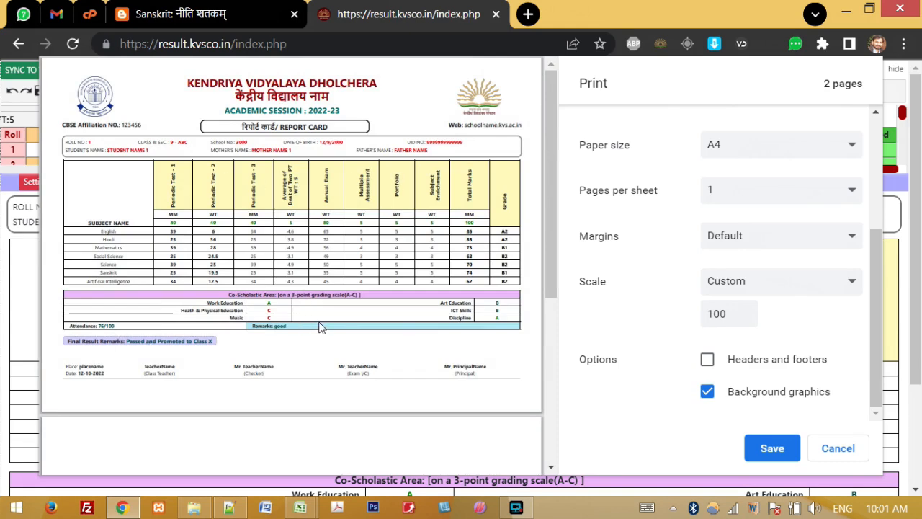
{"action": "left_click", "coordinate": [708, 393]}
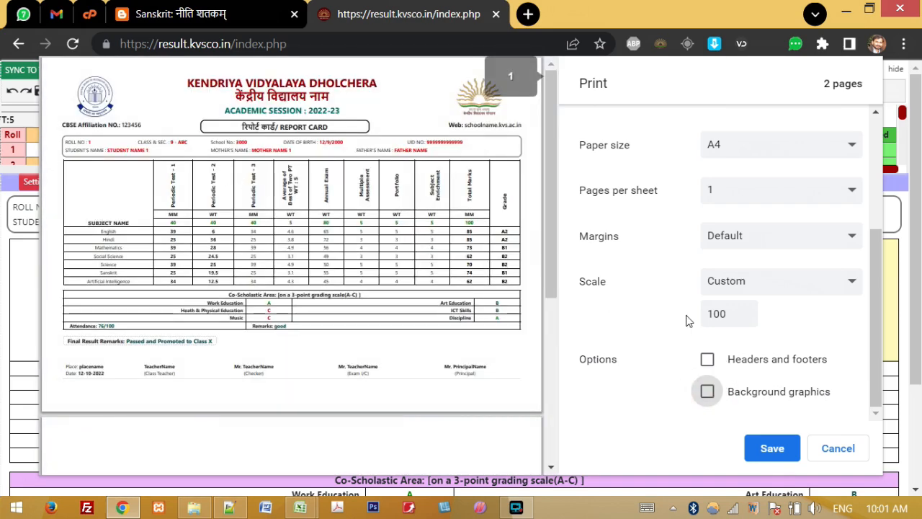
{"action": "left_click", "coordinate": [708, 391]}
{"action": "left_click", "coordinate": [764, 448]}
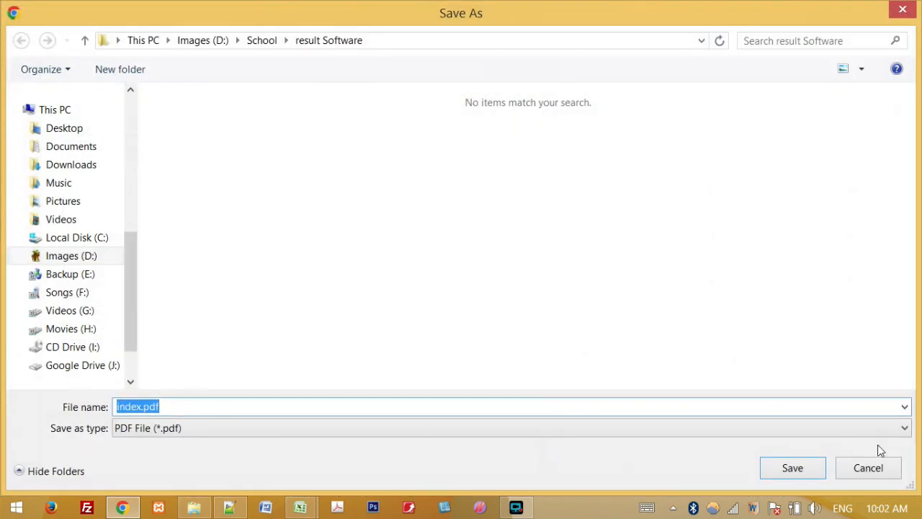
{"action": "left_click", "coordinate": [869, 468]}
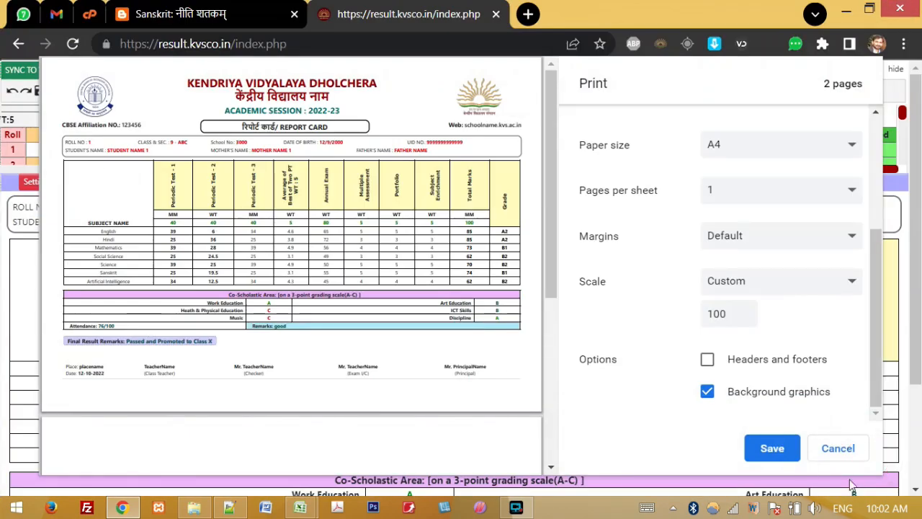
{"action": "left_click", "coordinate": [838, 454]}
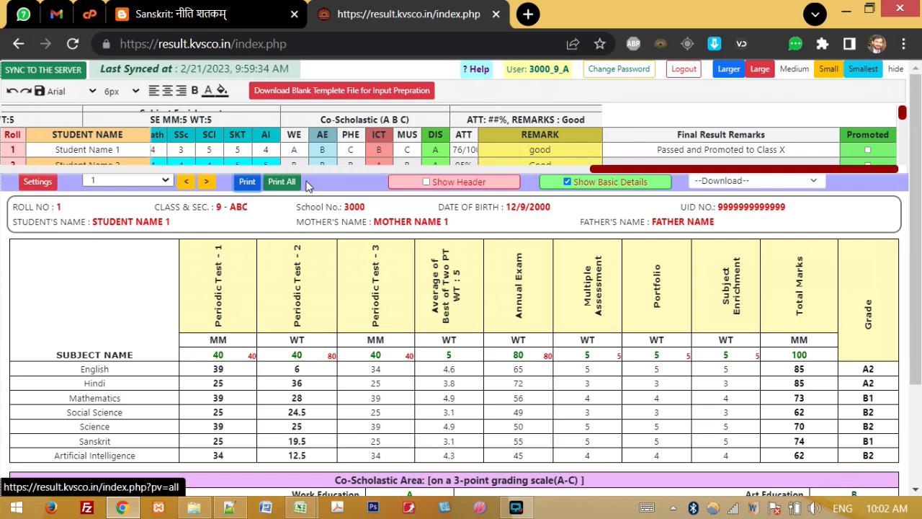
Step: Open the combined page of every student's report card
{"action": "left_click", "coordinate": [282, 183]}
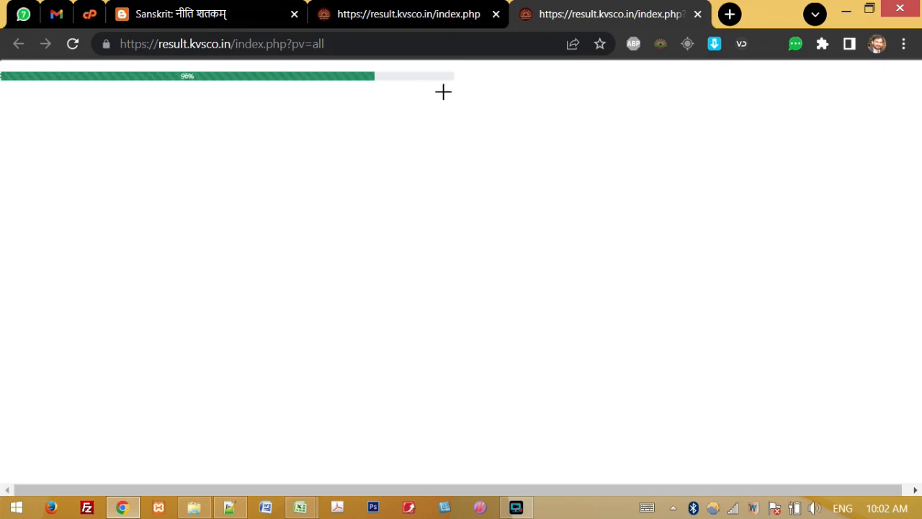
{"action": "mouse_move", "coordinate": [917, 97]}
{"action": "left_mouse_down"}
{"action": "mouse_move", "coordinate": [917, 481]}
{"action": "mouse_move", "coordinate": [919, 89]}
{"action": "left_mouse_up"}
{"action": "left_click_drag", "start_coordinate": [921, 91], "coordinate": [917, 88]}
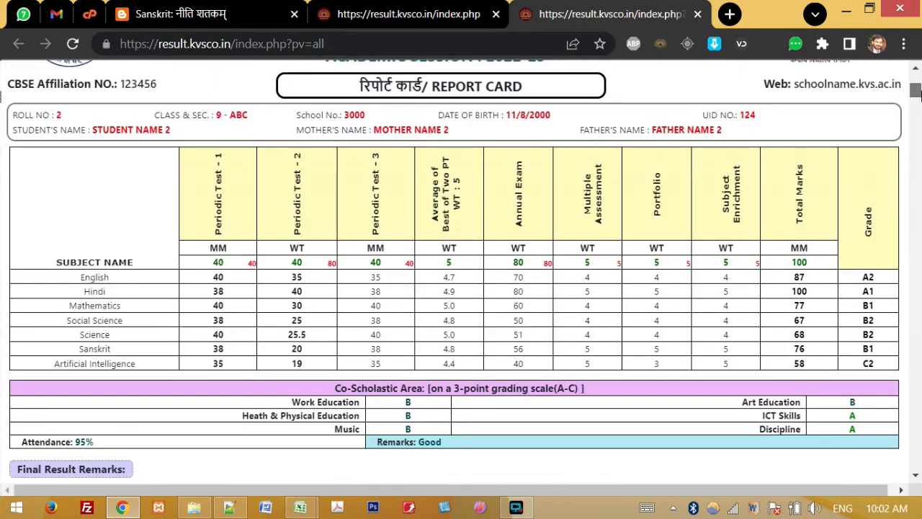
{"action": "left_click_drag", "start_coordinate": [921, 94], "coordinate": [919, 80]}
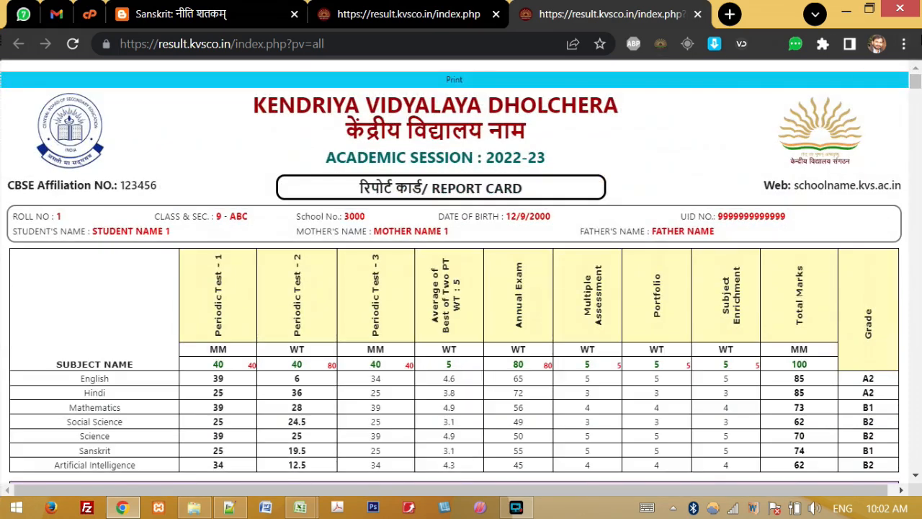
{"action": "left_click_drag", "start_coordinate": [205, 106], "coordinate": [497, 379]}
{"action": "left_click", "coordinate": [497, 378]}
Step: Return to the top and start printing all report cards to get the print instructions
{"action": "double_click", "coordinate": [24, 215]}
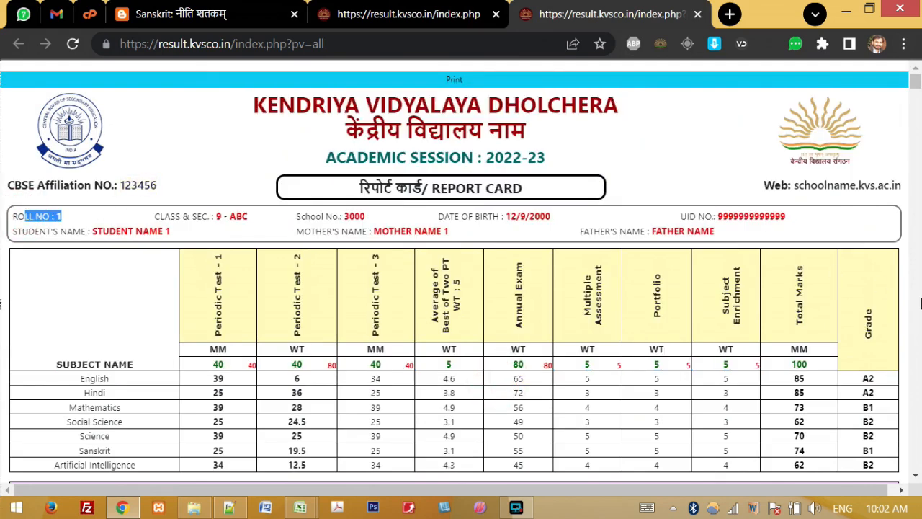
{"action": "scroll", "coordinate": [184, 416], "scroll_direction": "down", "scroll_amount": 5}
{"action": "left_click_drag", "start_coordinate": [63, 404], "coordinate": [17, 404]}
{"action": "left_click", "coordinate": [915, 76]}
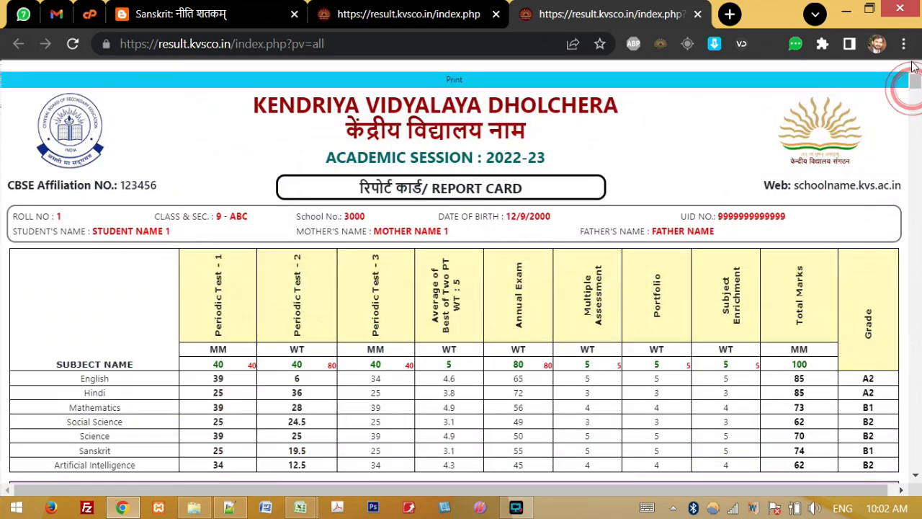
{"action": "left_click", "coordinate": [456, 80]}
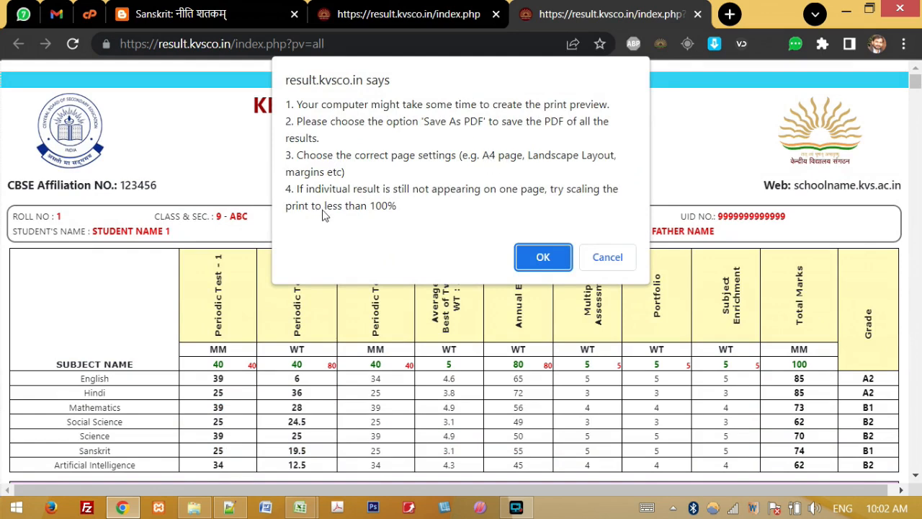
Step: Accept the print instructions, review the 51-page Save as PDF landscape preview, then cancel
{"action": "left_click", "coordinate": [535, 261]}
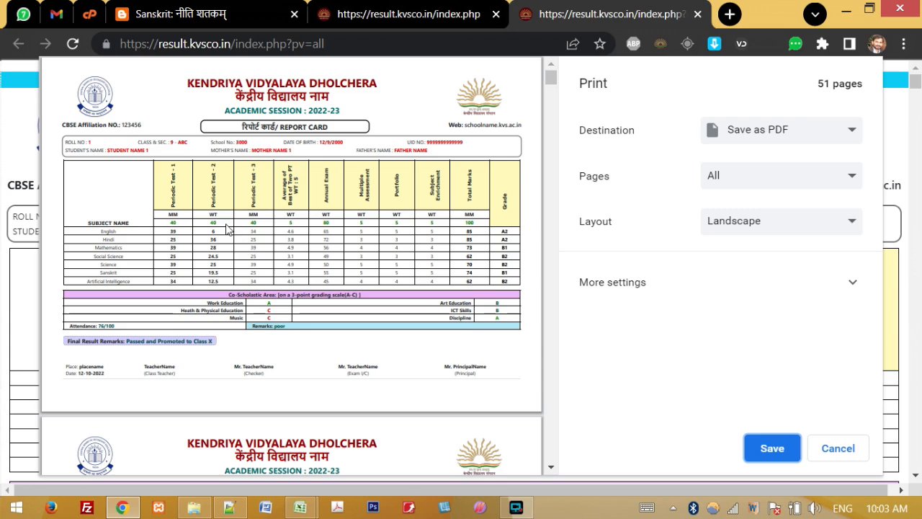
{"action": "left_click_drag", "start_coordinate": [173, 217], "coordinate": [369, 254]}
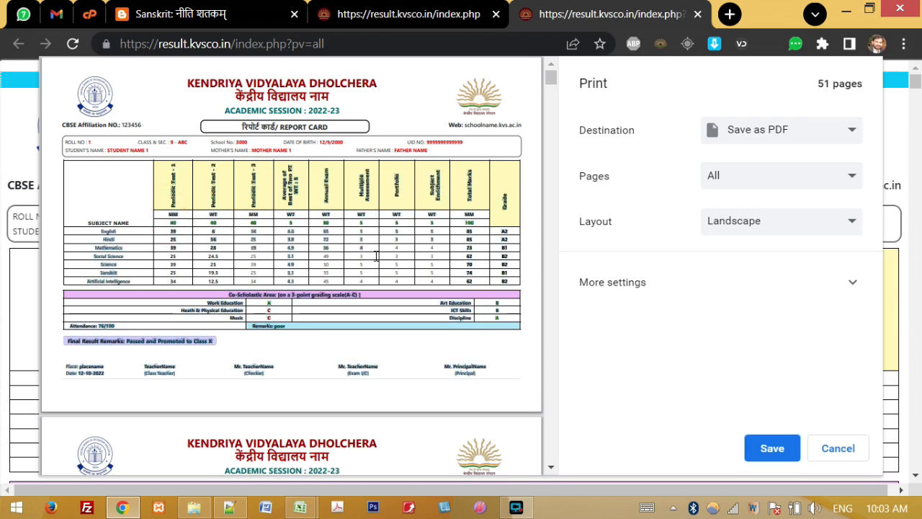
{"action": "left_click", "coordinate": [379, 254]}
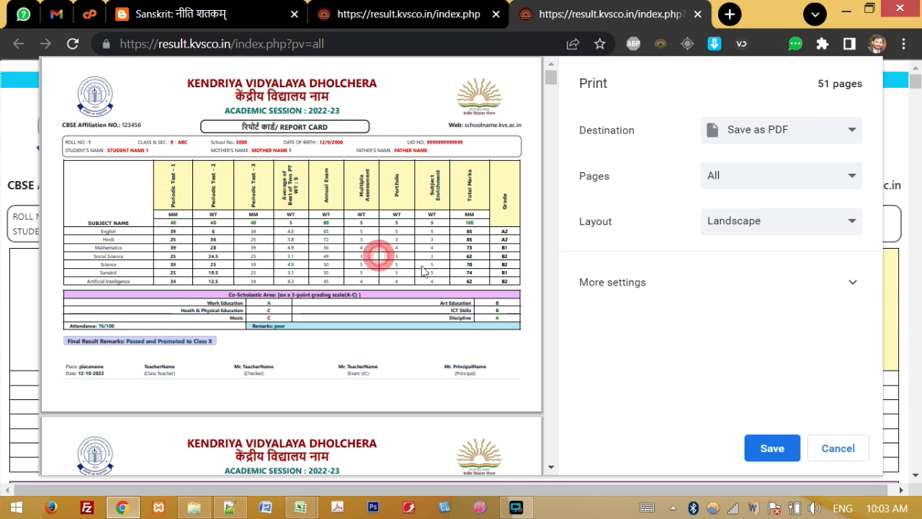
{"action": "left_click", "coordinate": [482, 283]}
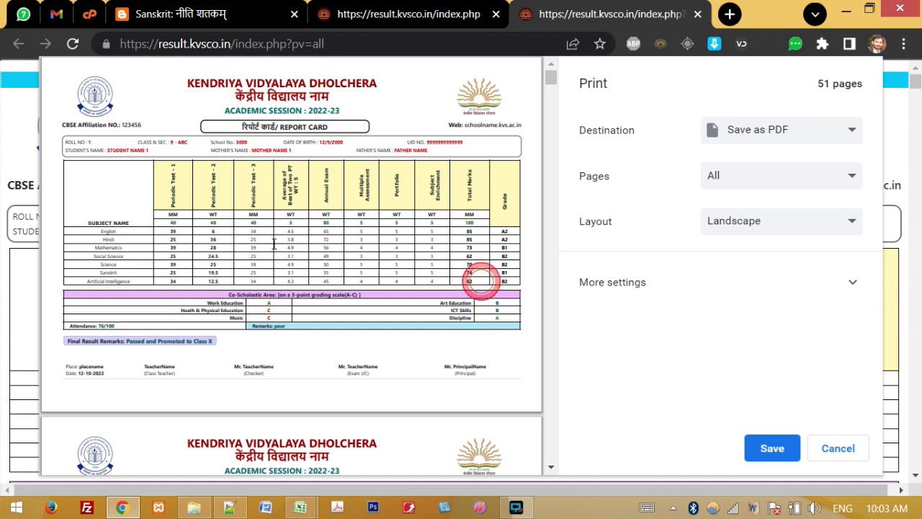
{"action": "left_click", "coordinate": [168, 214]}
{"action": "left_click", "coordinate": [315, 253]}
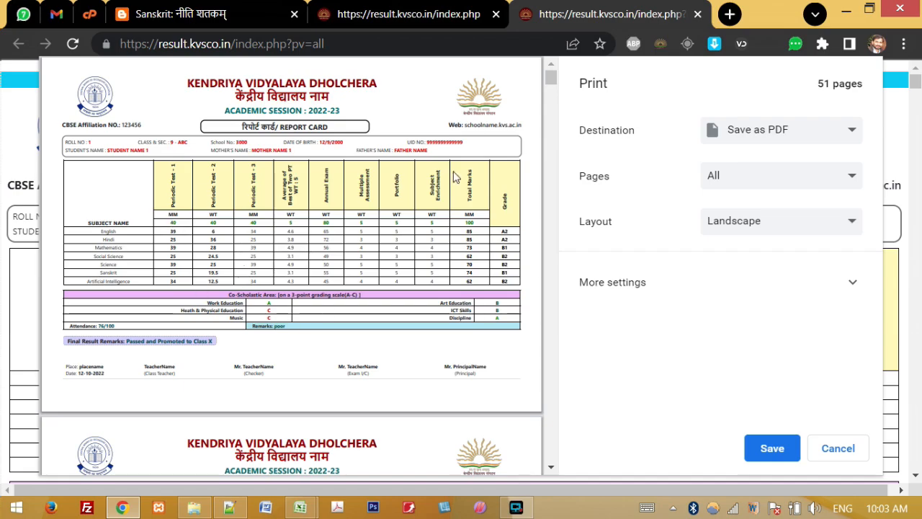
{"action": "mouse_move", "coordinate": [550, 78]}
{"action": "left_mouse_down"}
{"action": "mouse_move", "coordinate": [545, 202]}
{"action": "mouse_move", "coordinate": [549, 72]}
{"action": "left_mouse_up"}
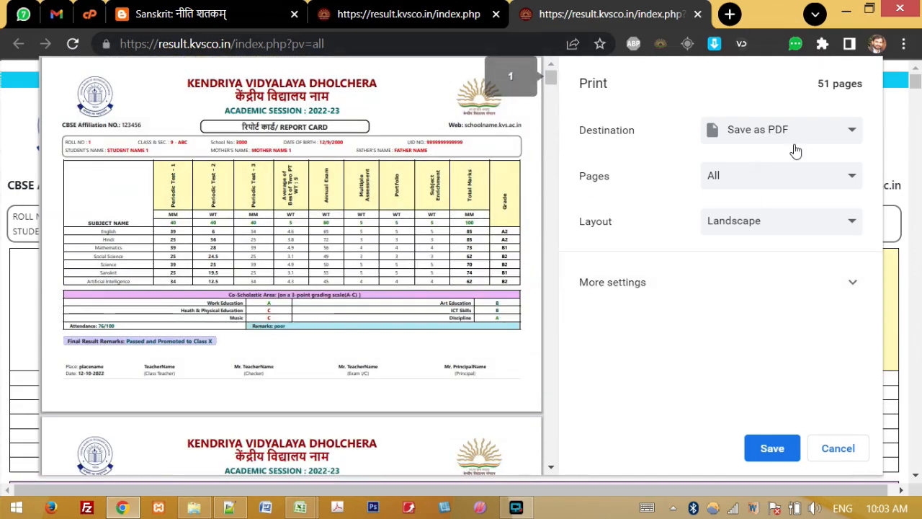
{"action": "left_click", "coordinate": [838, 447]}
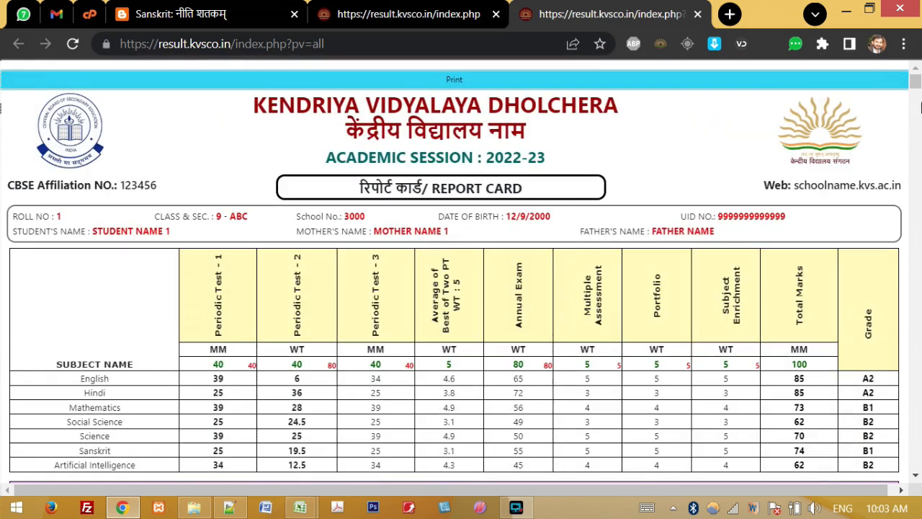
Step: Return to the entry grid at Medium size and enter roll numbers 3, 4 and 5
{"action": "left_click", "coordinate": [698, 14]}
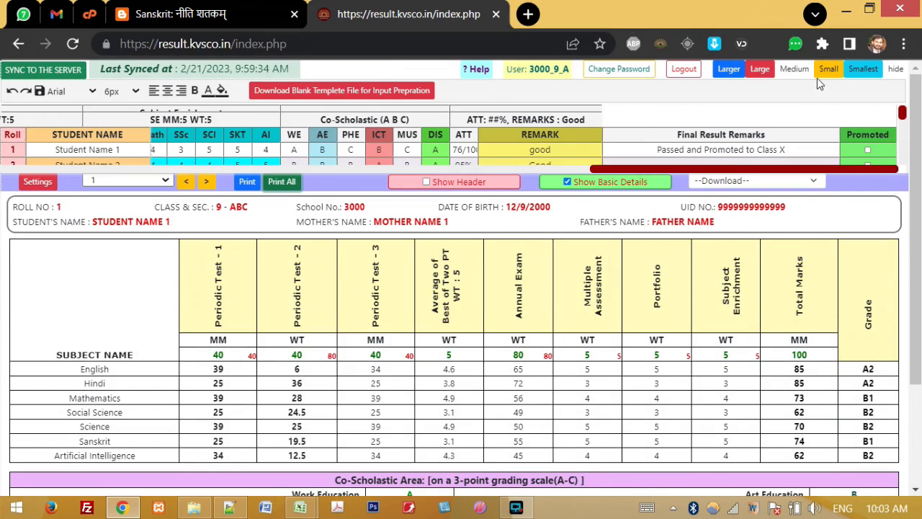
{"action": "left_click", "coordinate": [797, 69]}
{"action": "left_click", "coordinate": [106, 179]}
{"action": "left_click", "coordinate": [12, 179]}
{"action": "type", "text": "3"}
{"action": "key", "text": "Return"}
{"action": "type", "text": "4"}
{"action": "key", "text": "Return"}
{"action": "type", "text": "5"}
{"action": "key", "text": "Return"}
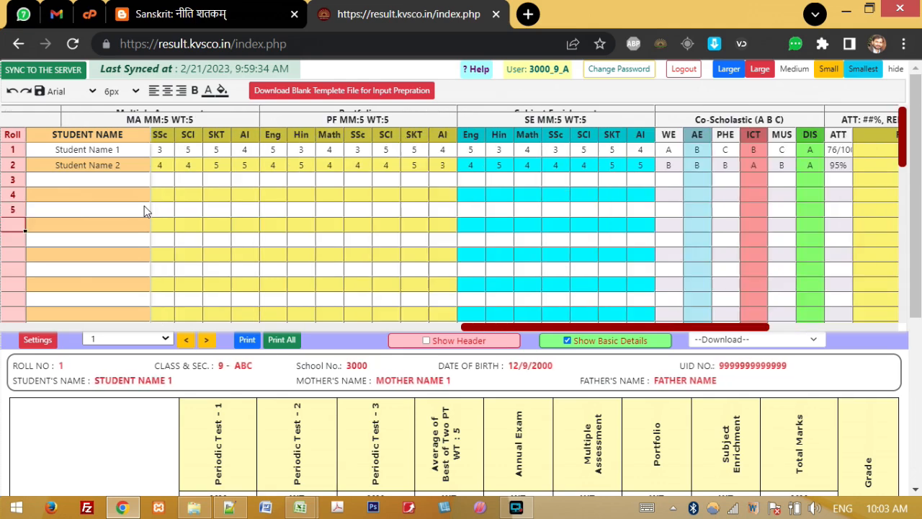
Step: Make row 3's roll TC and renumber the rows below it 3 and 4
{"action": "left_click", "coordinate": [12, 180]}
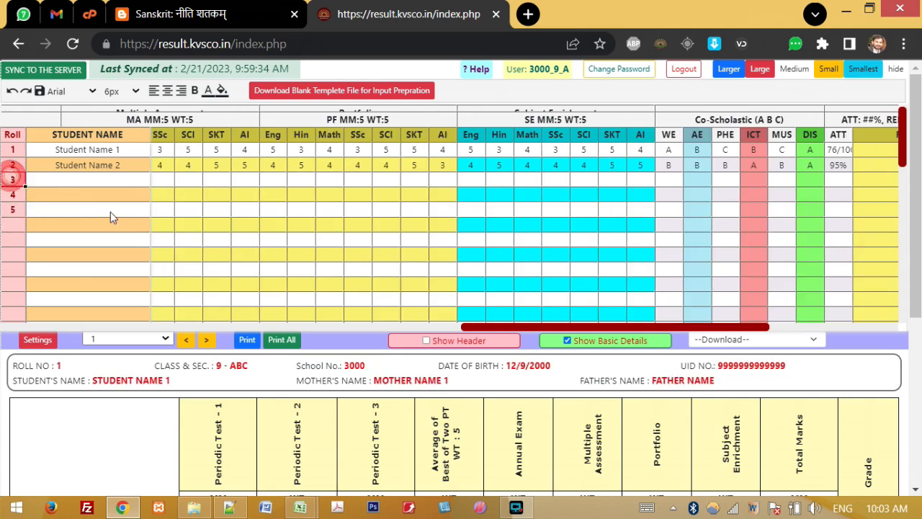
{"action": "type", "text": "TC"}
{"action": "key", "text": "Return"}
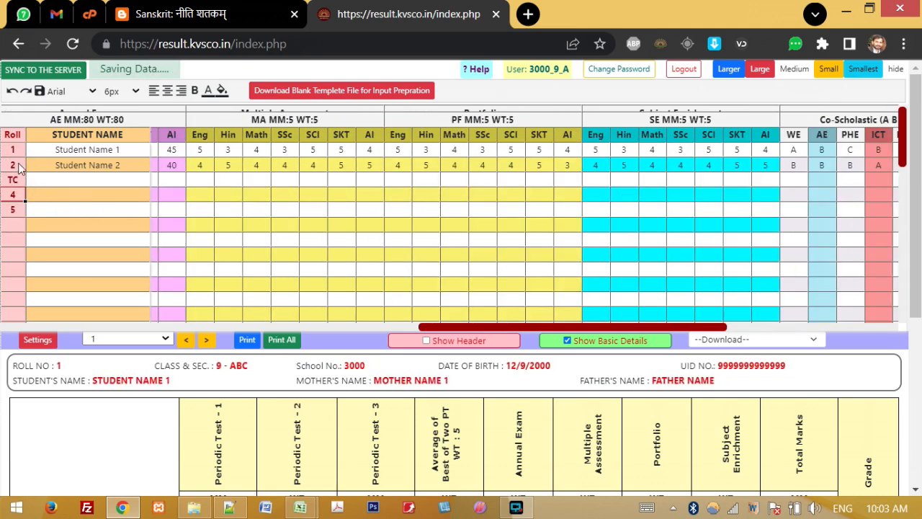
{"action": "type", "text": "3"}
{"action": "key", "text": "Return"}
{"action": "type", "text": "4"}
{"action": "key", "text": "Return"}
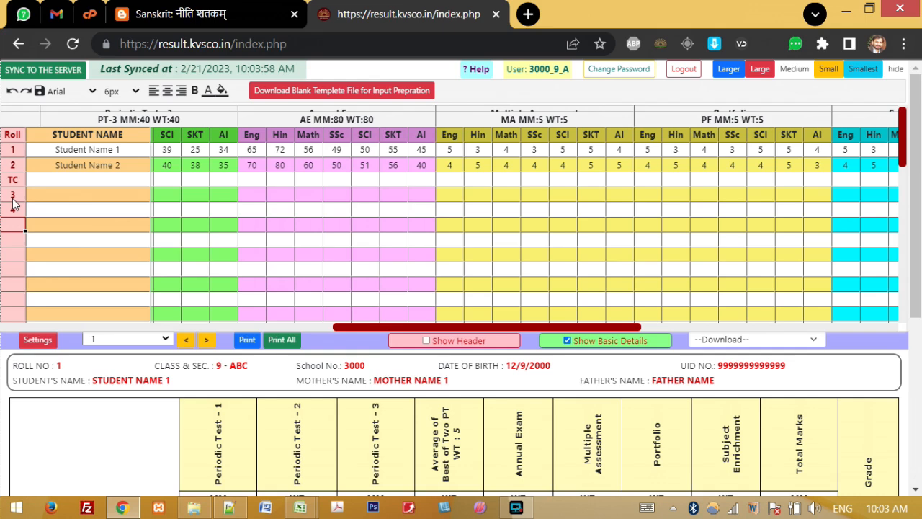
Step: Copy roll 2's PT-1 marks for all subjects into the TC row
{"action": "left_click_drag", "start_coordinate": [13, 149], "coordinate": [21, 208]}
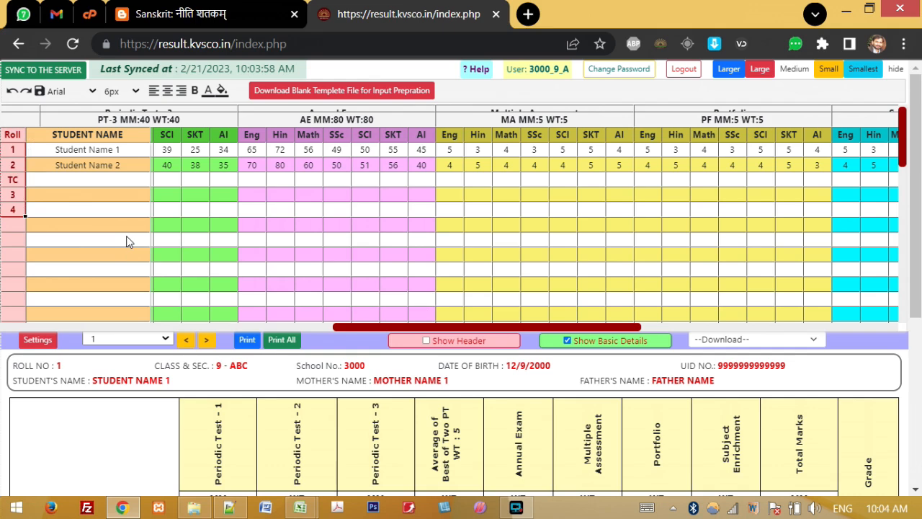
{"action": "left_click", "coordinate": [110, 185]}
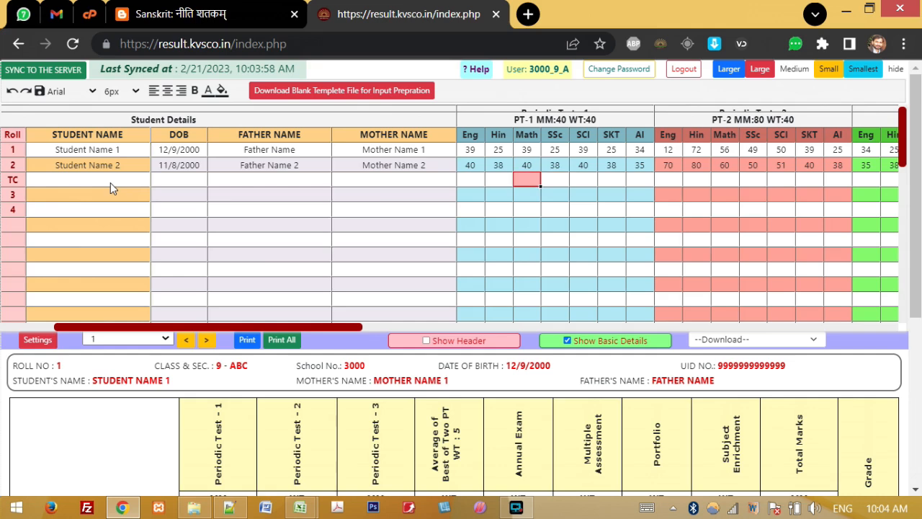
{"action": "key", "text": "Left"}
{"action": "key", "text": "Left"}
{"action": "key", "text": "Up"}
{"action": "key", "text": "shift+Right"}
{"action": "key", "text": "shift+Right"}
{"action": "key", "text": "shift+Right"}
{"action": "key", "text": "shift+Right"}
{"action": "key", "text": "shift+Right"}
{"action": "key", "text": "shift+Right"}
{"action": "key", "text": "ctrl+c"}
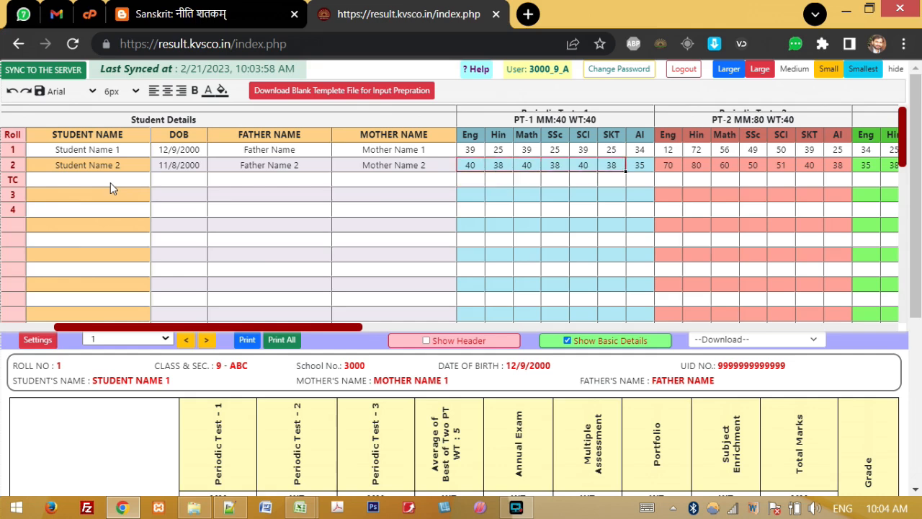
{"action": "key", "text": "Down"}
{"action": "key", "text": "ctrl+v"}
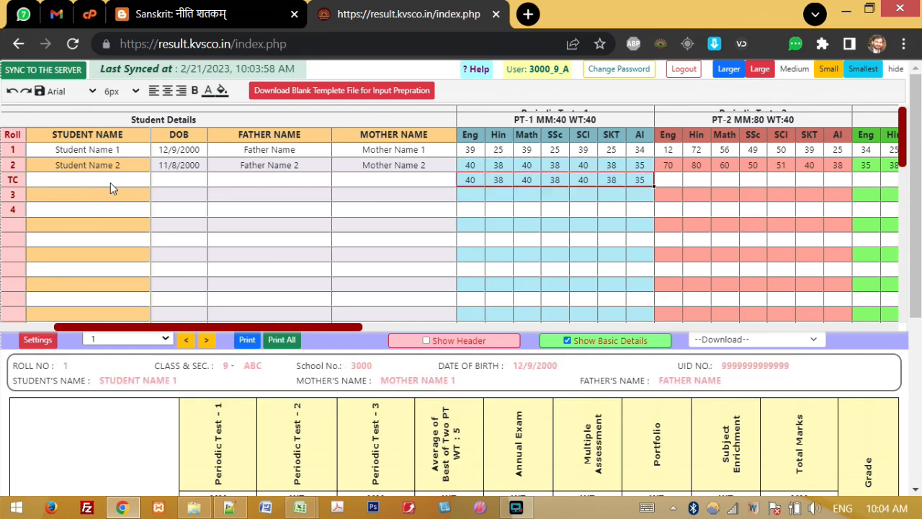
Step: Enter 'TC dated 2332521' as the TC row's Final Result remark
{"action": "key", "text": "Right"}
{"action": "key", "text": "Right"}
{"action": "key", "text": "Right"}
{"action": "key", "text": "Right"}
{"action": "key", "text": "Right"}
{"action": "key", "text": "Right"}
{"action": "key", "text": "Right"}
{"action": "key", "text": "Right"}
{"action": "key", "text": "Right"}
{"action": "key", "text": "Right"}
{"action": "key", "text": "Right"}
{"action": "key", "text": "Right"}
{"action": "key", "text": "Right"}
{"action": "key", "text": "Right"}
{"action": "key", "text": "Right"}
{"action": "key", "text": "Right"}
{"action": "key", "text": "Right"}
{"action": "key", "text": "Right"}
{"action": "key", "text": "Right"}
{"action": "key", "text": "Right"}
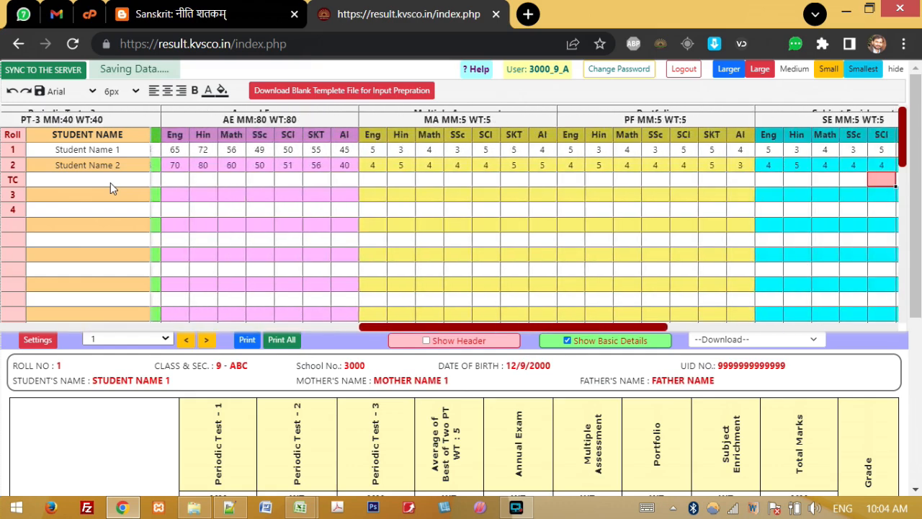
{"action": "type", "text": "TC"}
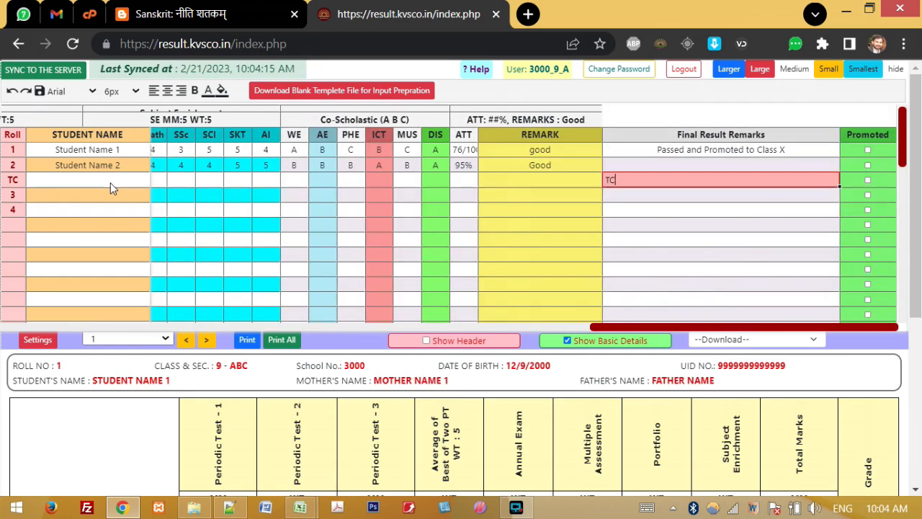
{"action": "type", "text": " dated 2332521"}
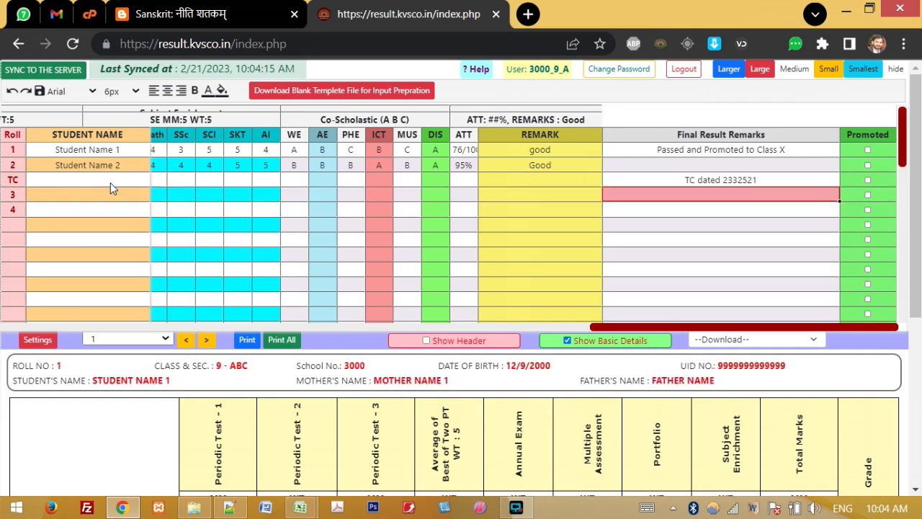
{"action": "key", "text": "Return"}
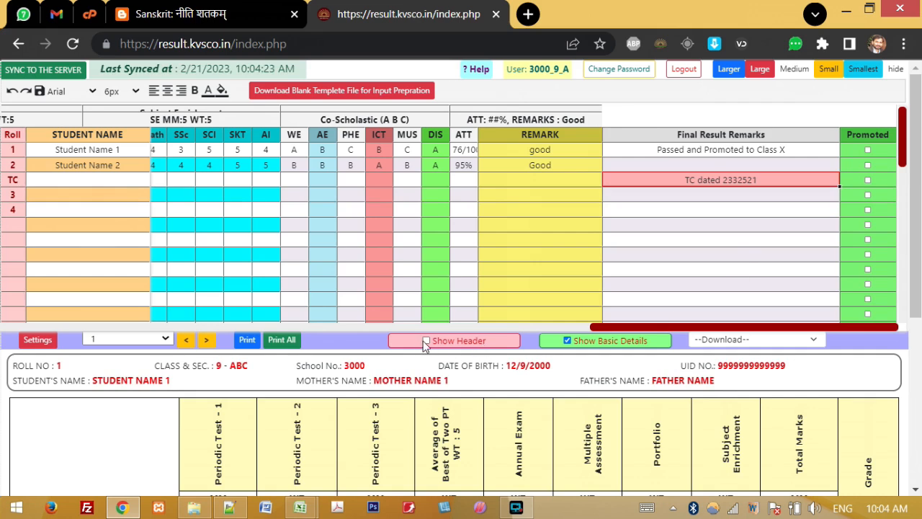
Step: Tick the Promoted checkbox for roll 1 and for the TC row
{"action": "left_click", "coordinate": [785, 346]}
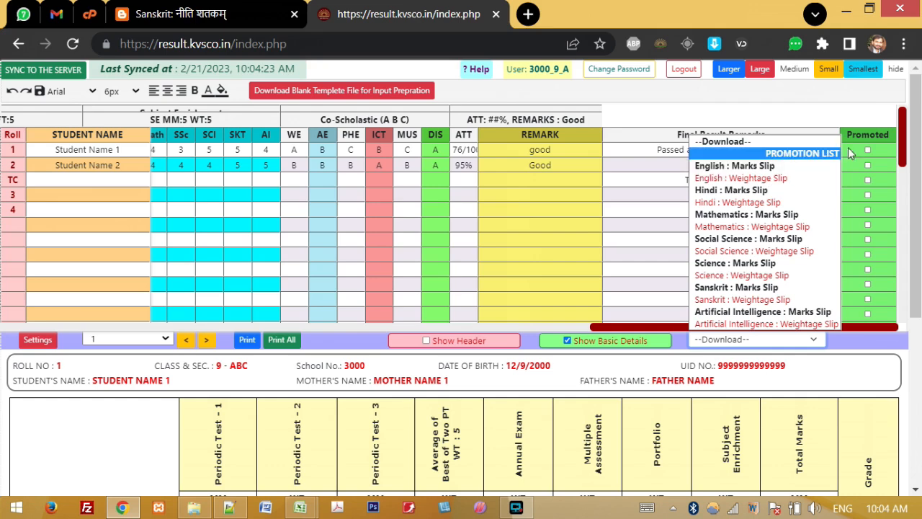
{"action": "left_click", "coordinate": [877, 123]}
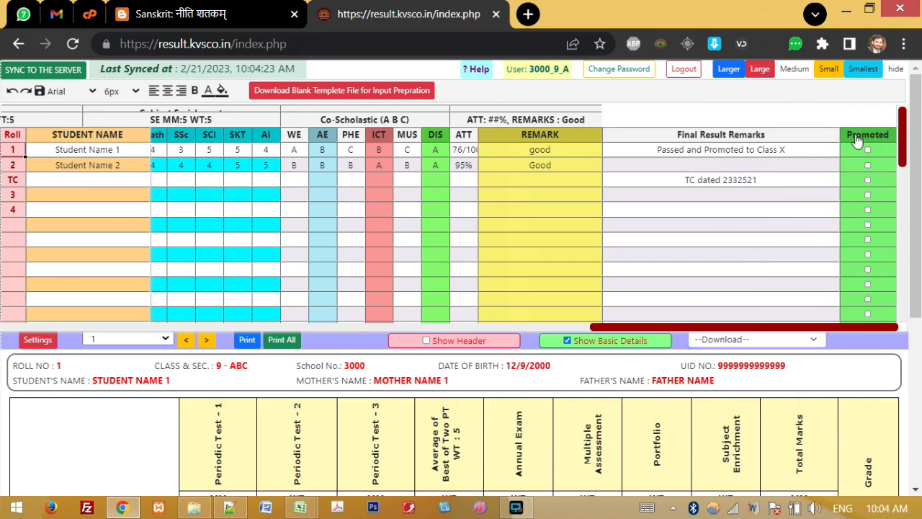
{"action": "left_click", "coordinate": [868, 150]}
{"action": "left_click", "coordinate": [869, 180]}
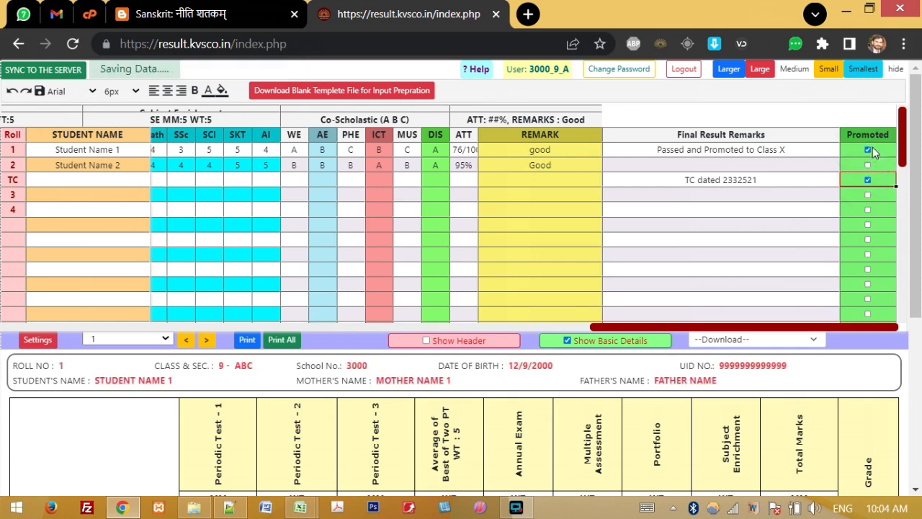
{"action": "left_click", "coordinate": [733, 338]}
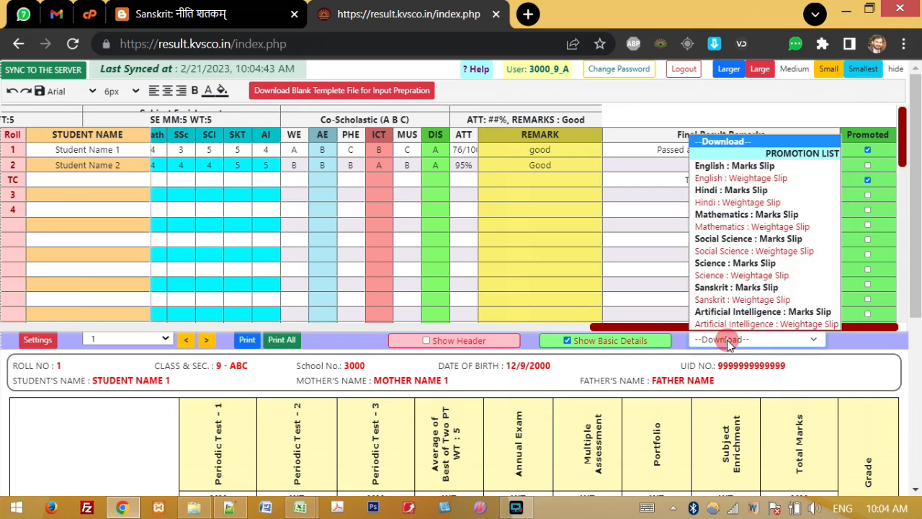
Step: Open the Class 9-A promotion list and reload it to show the latest promotions
{"action": "left_click", "coordinate": [801, 154]}
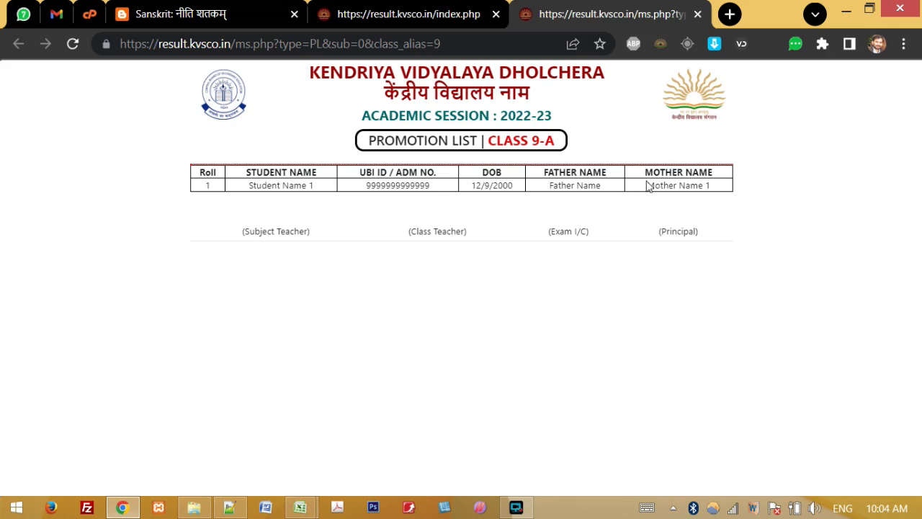
{"action": "left_click_drag", "start_coordinate": [248, 190], "coordinate": [350, 180]}
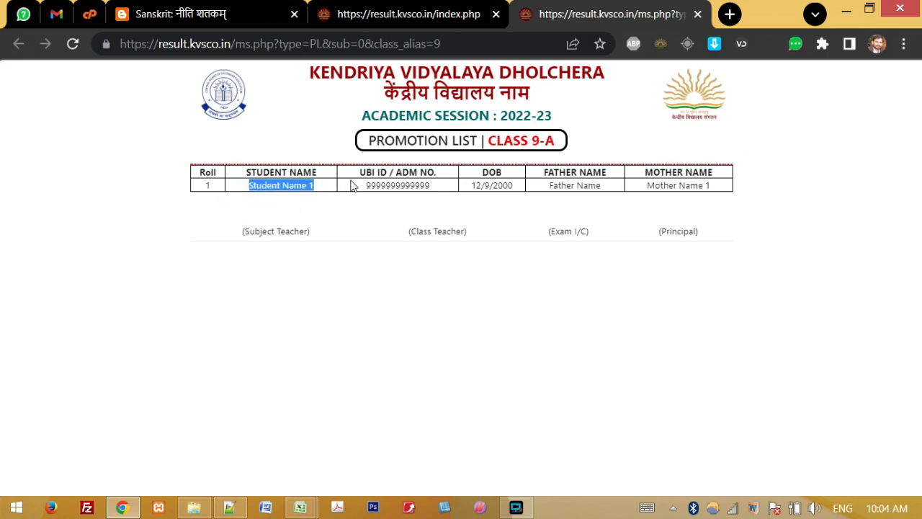
{"action": "key", "text": "F5"}
{"action": "left_click", "coordinate": [335, 15]}
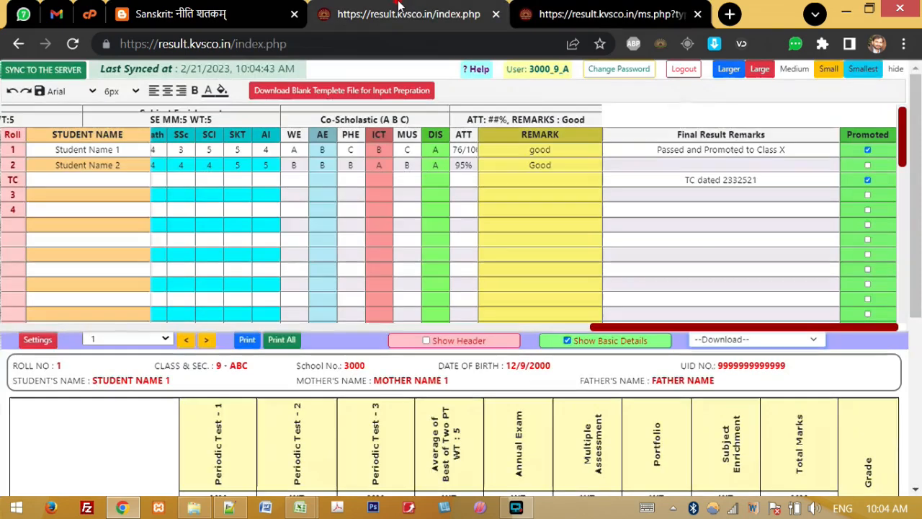
{"action": "left_click", "coordinate": [712, 9]}
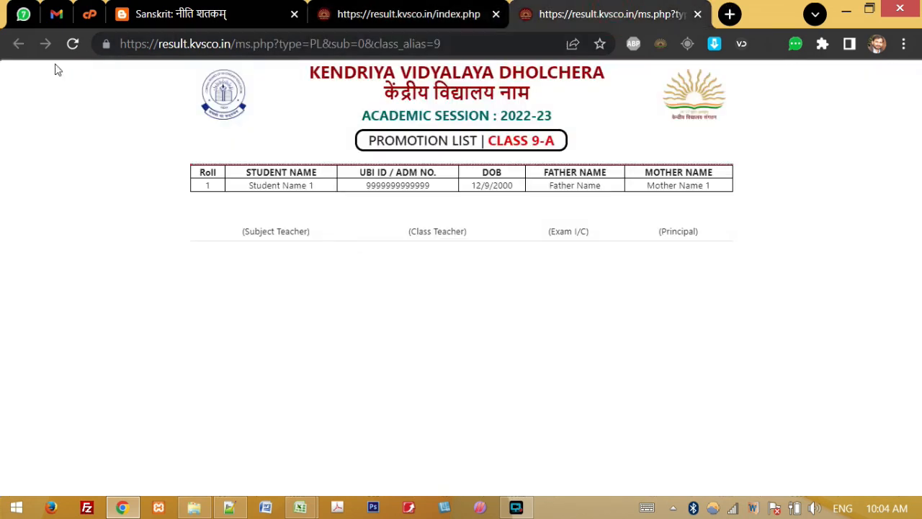
{"action": "left_click", "coordinate": [72, 45]}
{"action": "left_click", "coordinate": [394, 7]}
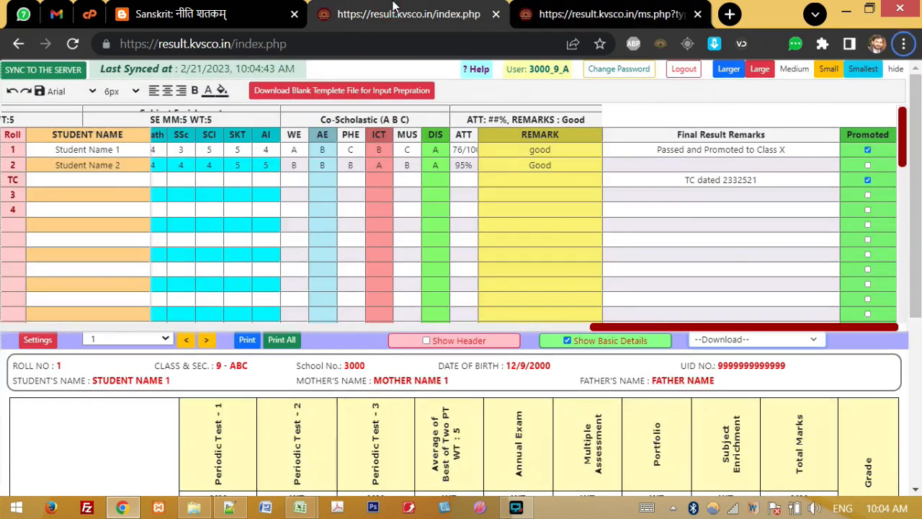
{"action": "left_click", "coordinate": [613, 14]}
Step: Review the promotion list's student rows, then close the list's tab
{"action": "left_click_drag", "start_coordinate": [201, 173], "coordinate": [418, 204]}
{"action": "left_click", "coordinate": [418, 205]}
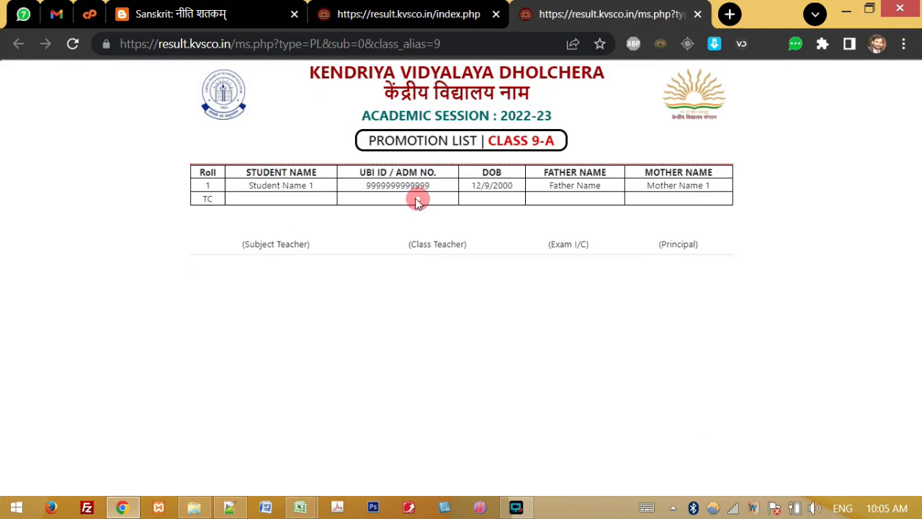
{"action": "left_click_drag", "start_coordinate": [245, 188], "coordinate": [424, 197]}
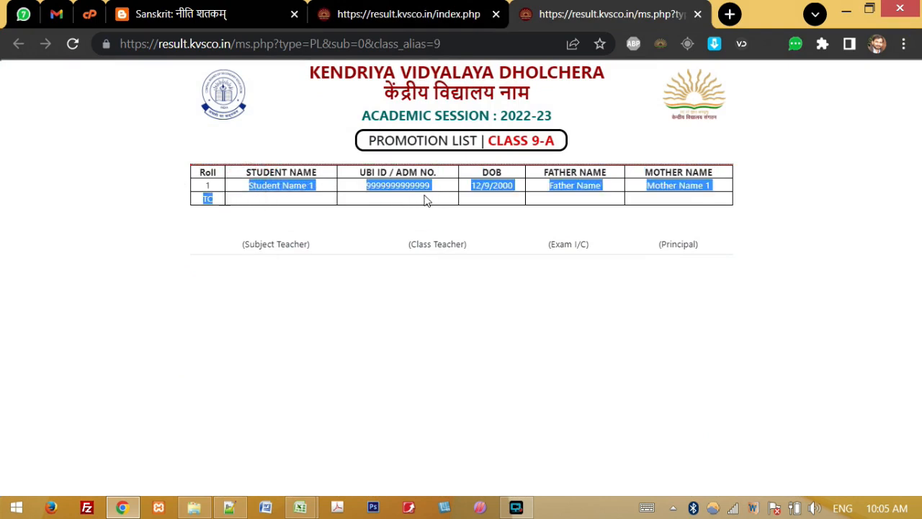
{"action": "left_click", "coordinate": [425, 197]}
{"action": "left_click_drag", "start_coordinate": [369, 171], "coordinate": [422, 195]}
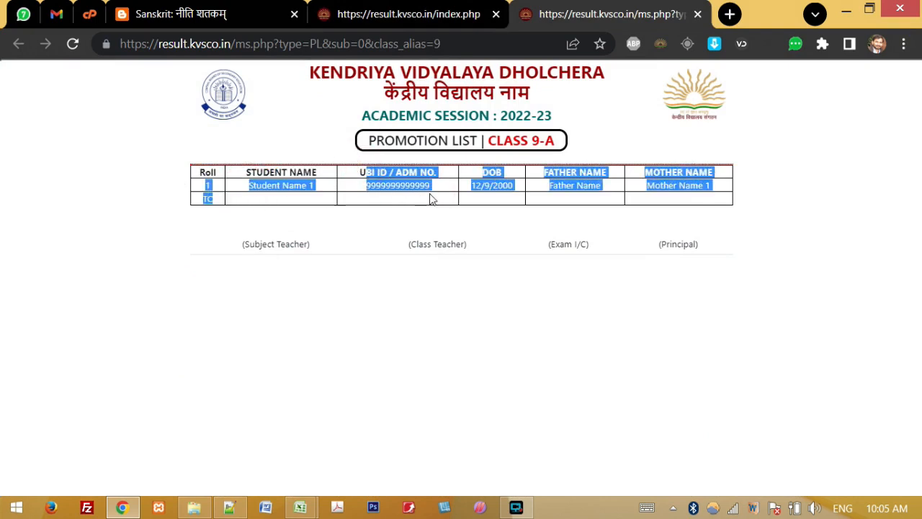
{"action": "left_click", "coordinate": [426, 195]}
{"action": "left_click", "coordinate": [697, 14]}
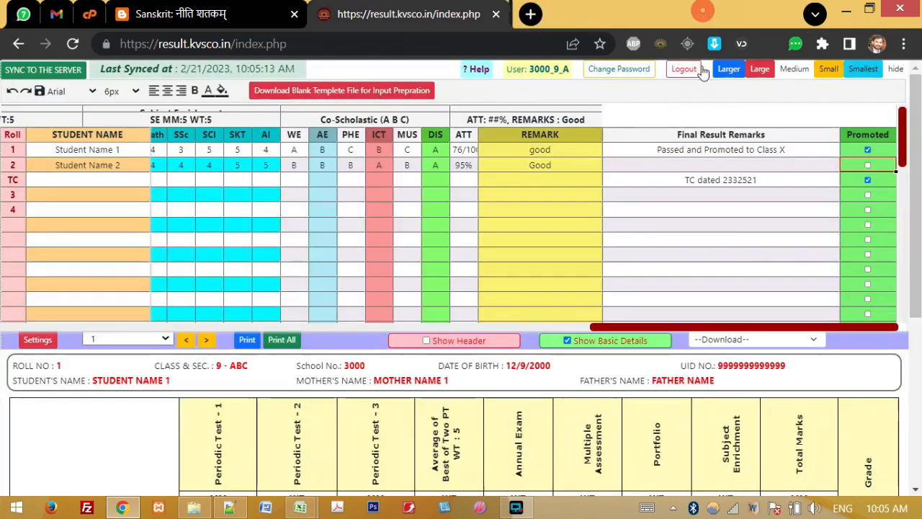
{"action": "left_click", "coordinate": [795, 345]}
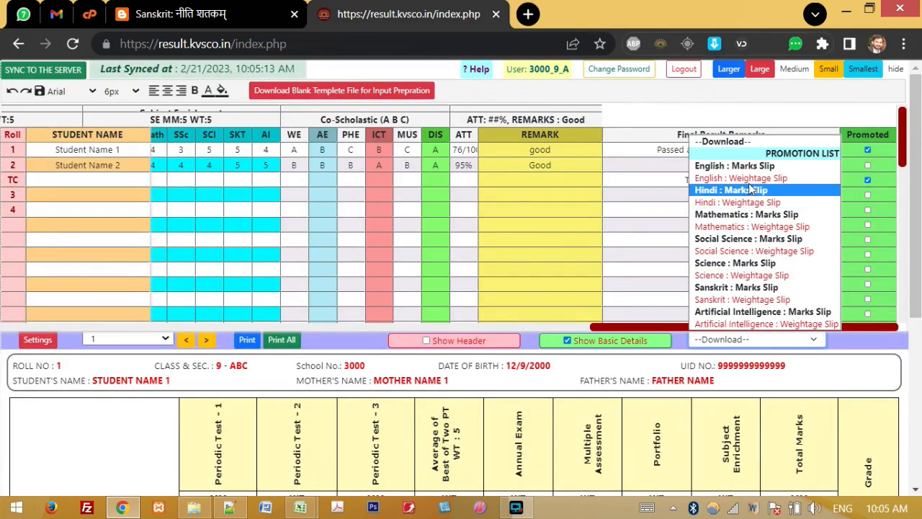
{"action": "left_click", "coordinate": [772, 168]}
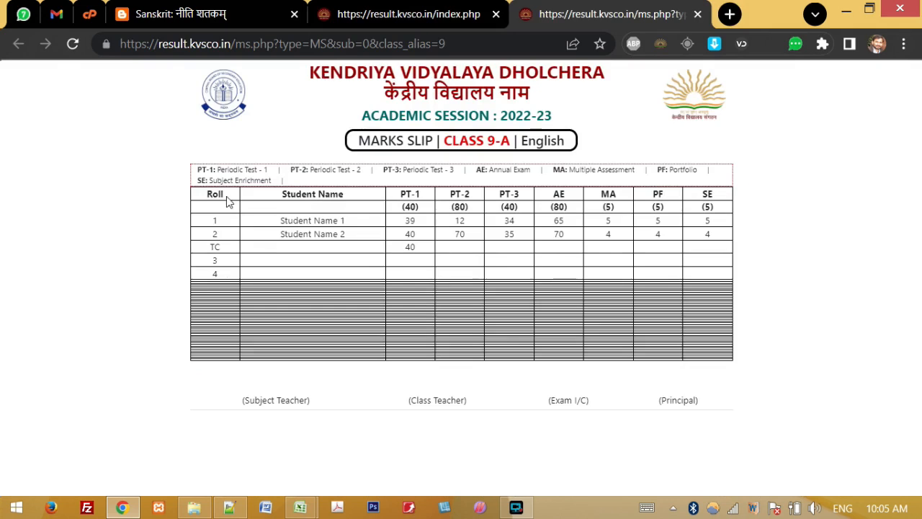
{"action": "left_click_drag", "start_coordinate": [199, 183], "coordinate": [238, 264]}
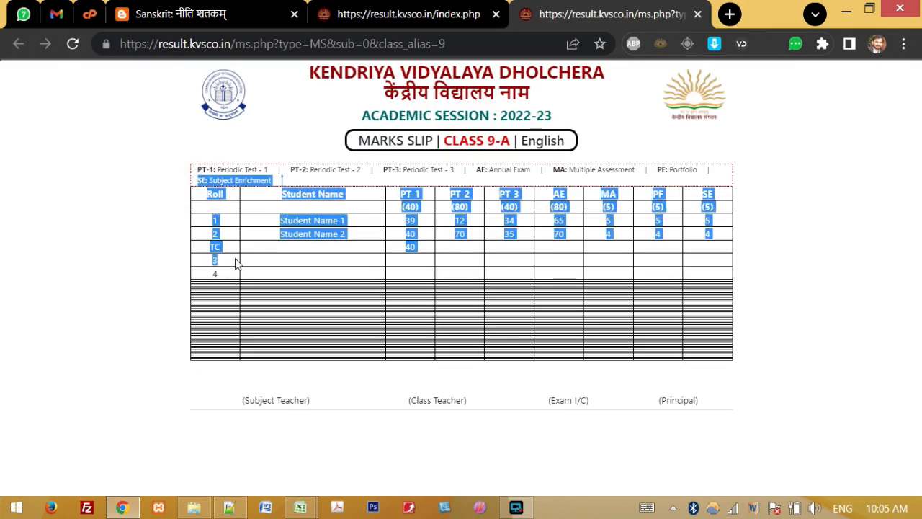
{"action": "left_click", "coordinate": [232, 259]}
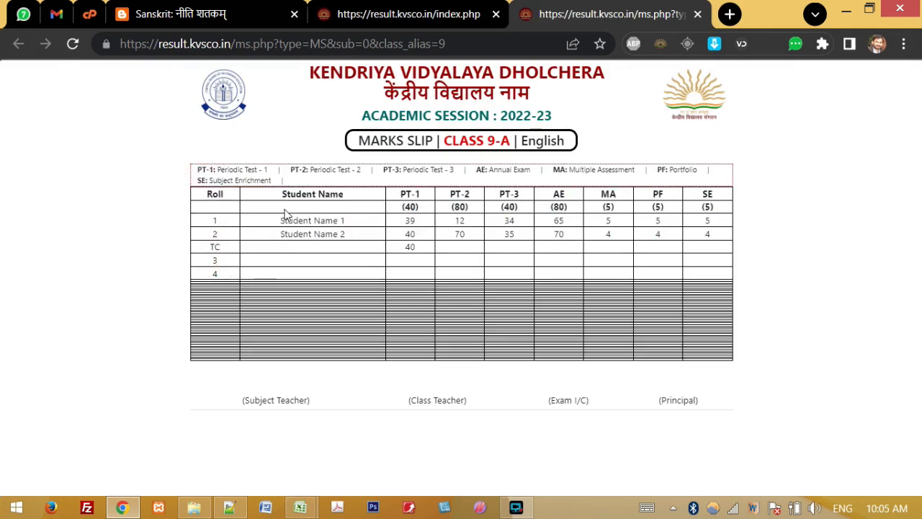
{"action": "triple_click", "coordinate": [402, 194]}
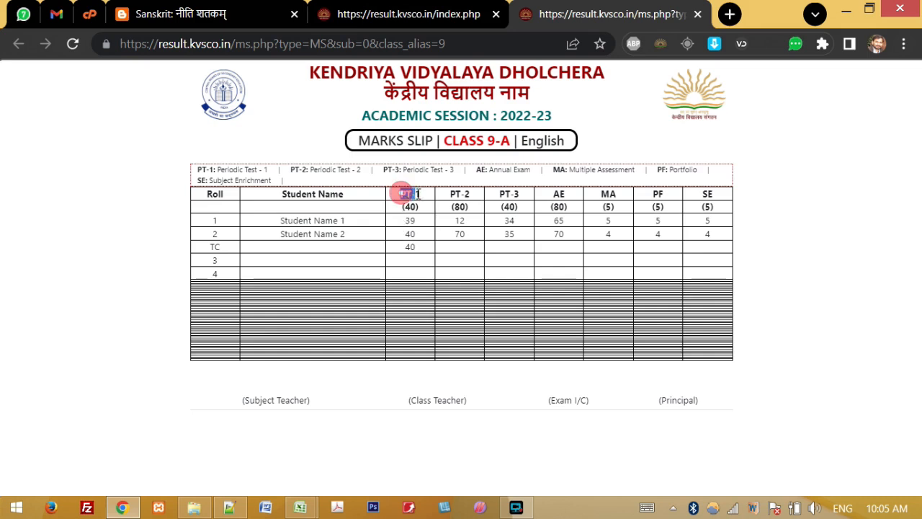
{"action": "triple_click", "coordinate": [407, 207]}
{"action": "left_click", "coordinate": [459, 207], "text": "shift"}
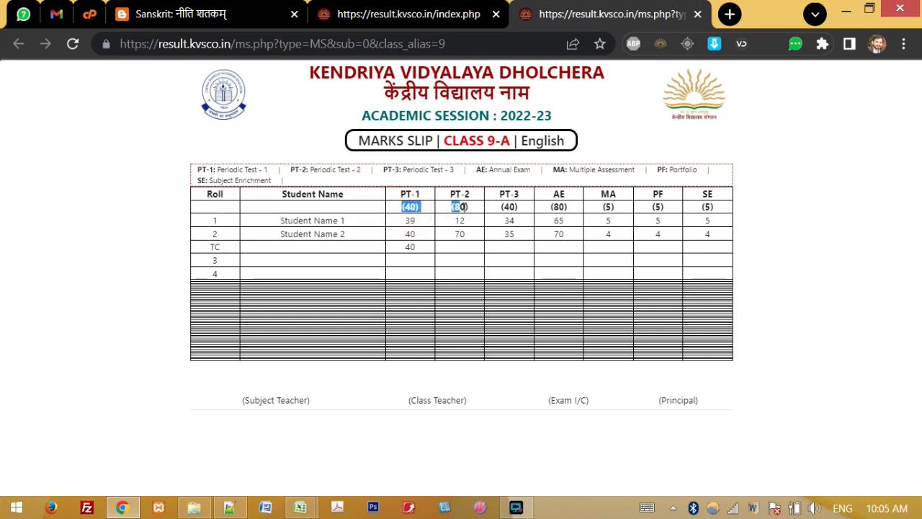
{"action": "left_click_drag", "start_coordinate": [468, 207], "coordinate": [712, 206]}
{"action": "left_click_drag", "start_coordinate": [445, 214], "coordinate": [462, 247]}
{"action": "left_click", "coordinate": [461, 248]}
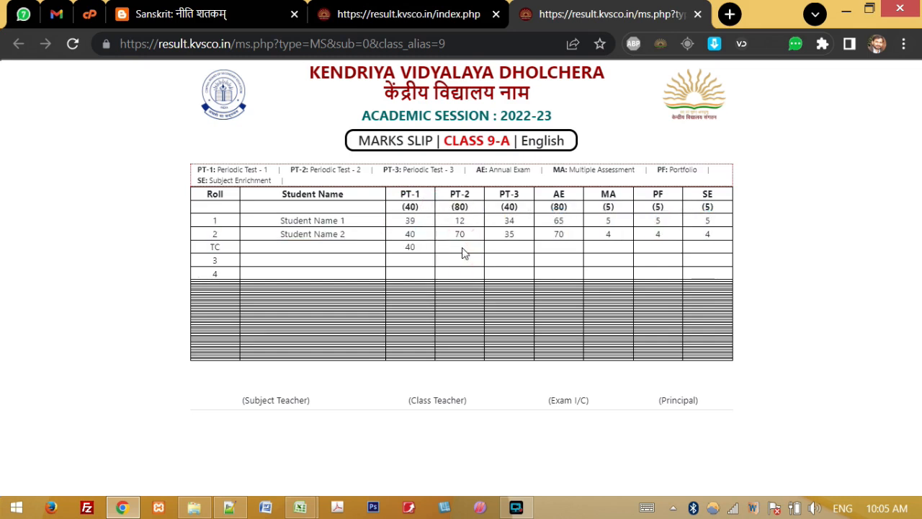
{"action": "triple_click", "coordinate": [192, 169]}
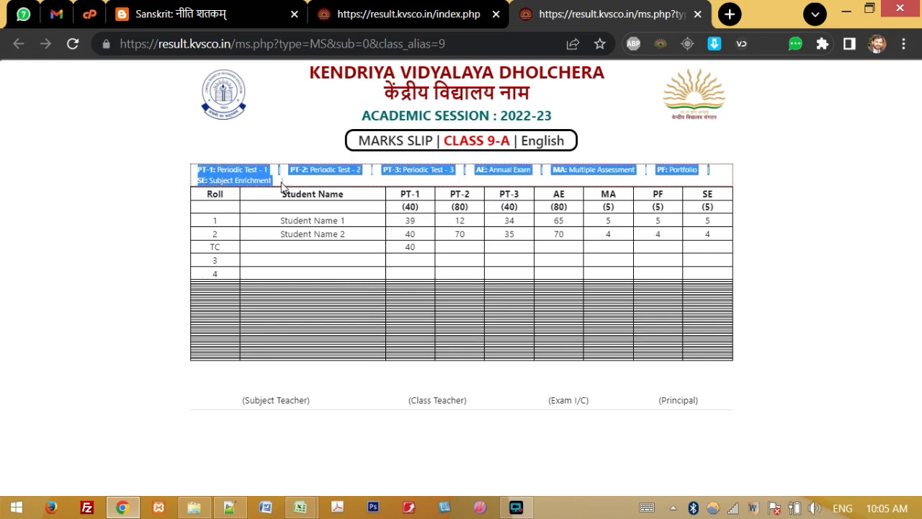
{"action": "left_click_drag", "start_coordinate": [413, 185], "coordinate": [554, 191]}
{"action": "key", "text": "ctrl+w"}
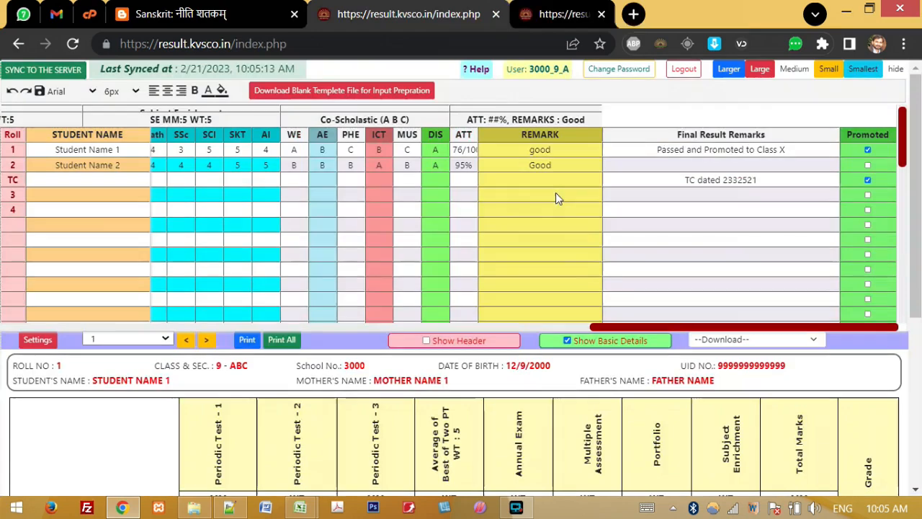
{"action": "left_click", "coordinate": [765, 342]}
{"action": "left_click", "coordinate": [753, 177]}
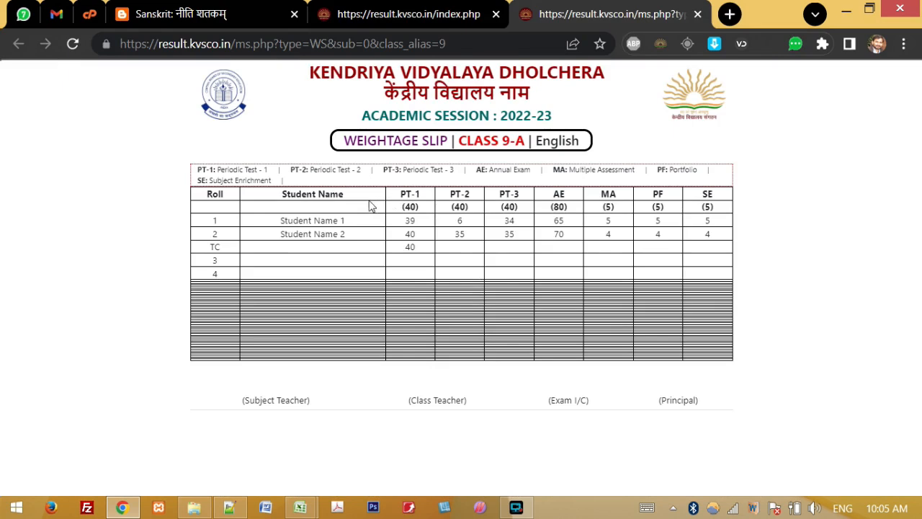
{"action": "left_click_drag", "start_coordinate": [209, 193], "coordinate": [477, 250]}
{"action": "left_click", "coordinate": [479, 254]}
{"action": "key", "text": "ctrl+w"}
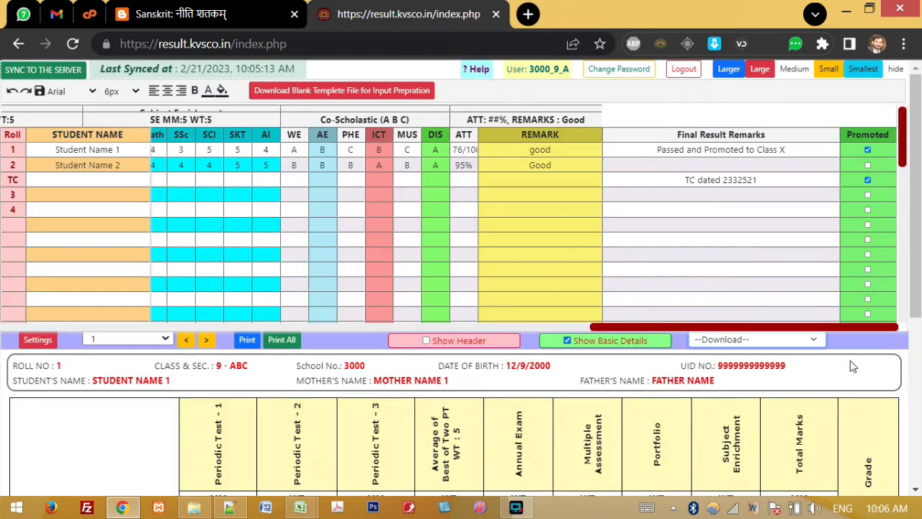
Step: Copy rows 5 and 6 of the Class 9 Excel template, targeting the portal's row 1 Roll cell
{"action": "left_click_drag", "start_coordinate": [847, 327], "coordinate": [250, 374]}
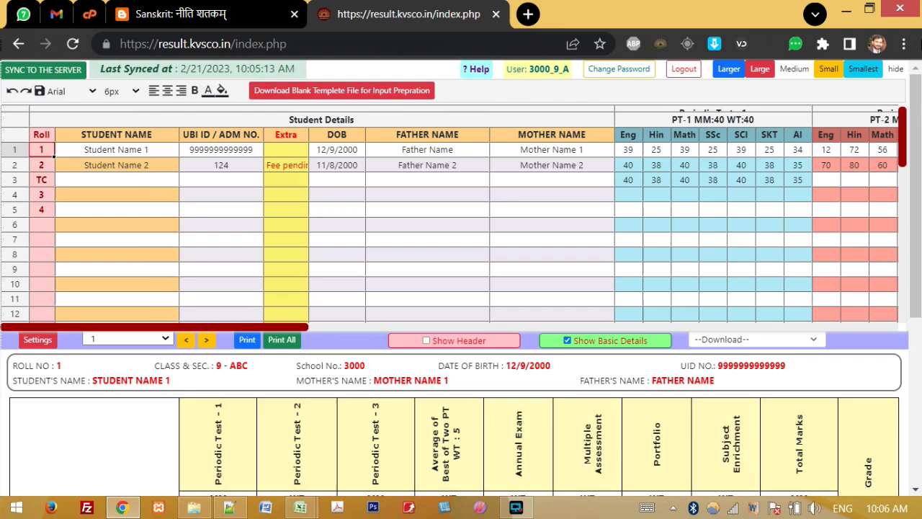
{"action": "left_click_drag", "start_coordinate": [917, 119], "coordinate": [920, 173]}
{"action": "left_click_drag", "start_coordinate": [920, 305], "coordinate": [912, 79]}
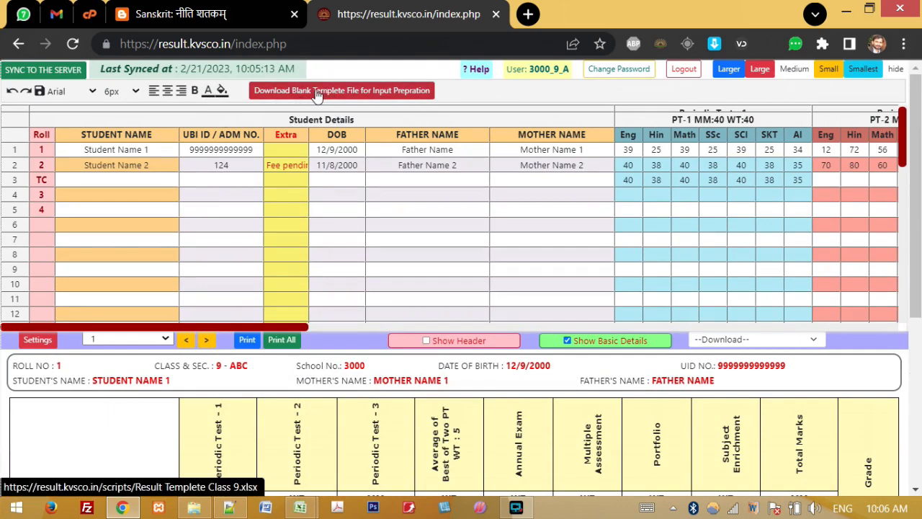
{"action": "key", "text": "alt+Tab"}
{"action": "key", "text": "alt+Tab"}
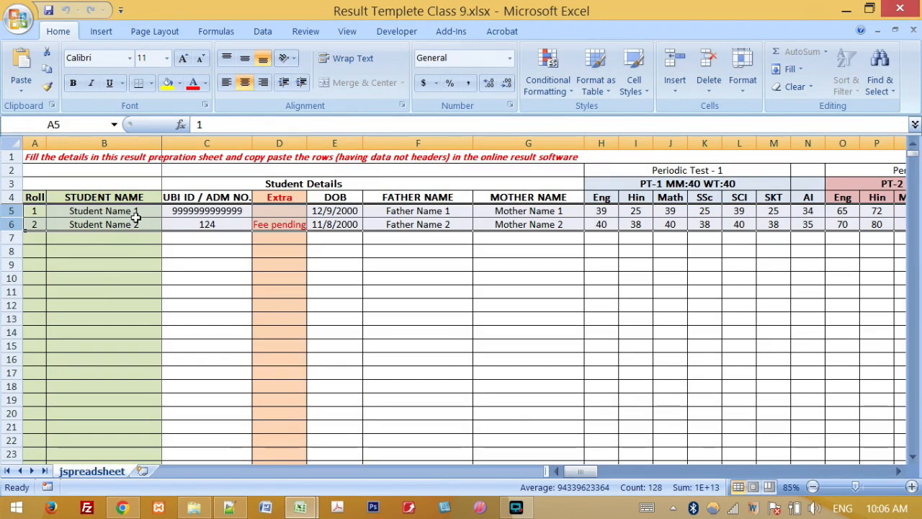
{"action": "left_click", "coordinate": [124, 252]}
{"action": "left_click_drag", "start_coordinate": [72, 210], "coordinate": [222, 226]}
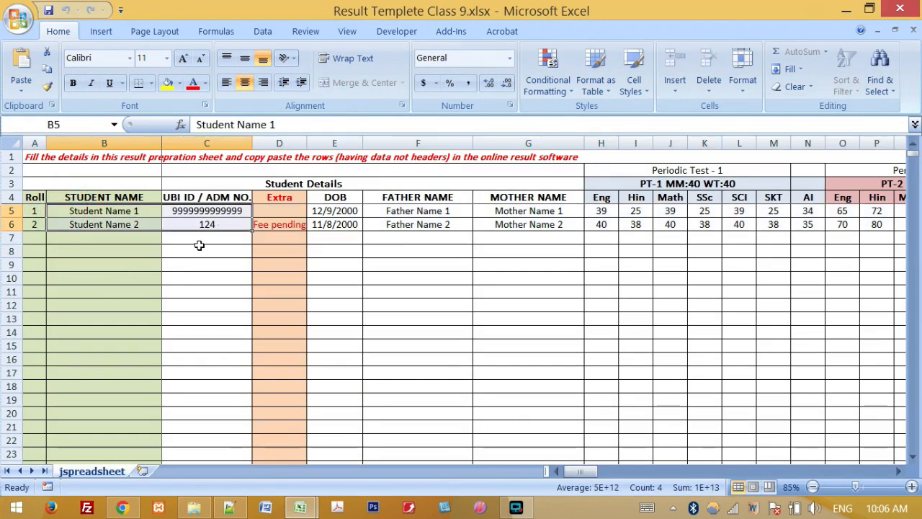
{"action": "left_click_drag", "start_coordinate": [11, 211], "coordinate": [6, 224]}
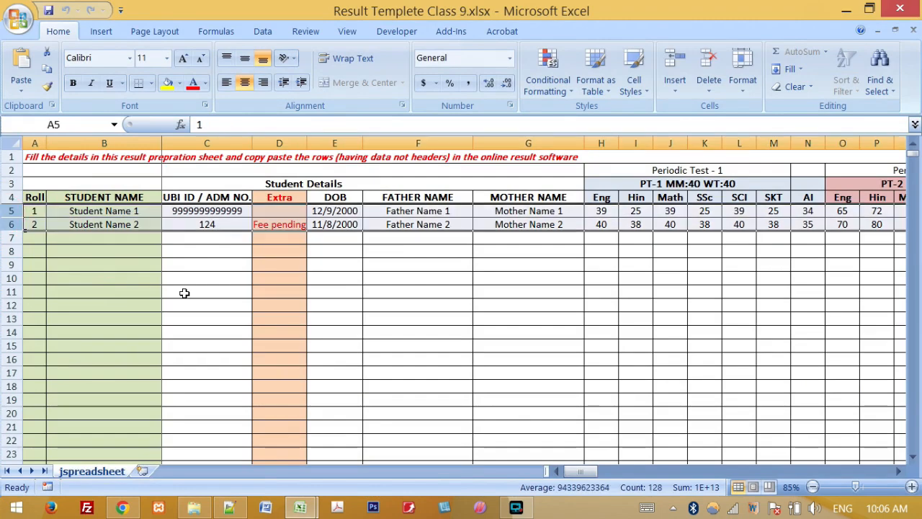
{"action": "key", "text": "ctrl+c"}
{"action": "key", "text": "alt+Tab"}
{"action": "left_click", "coordinate": [41, 150]}
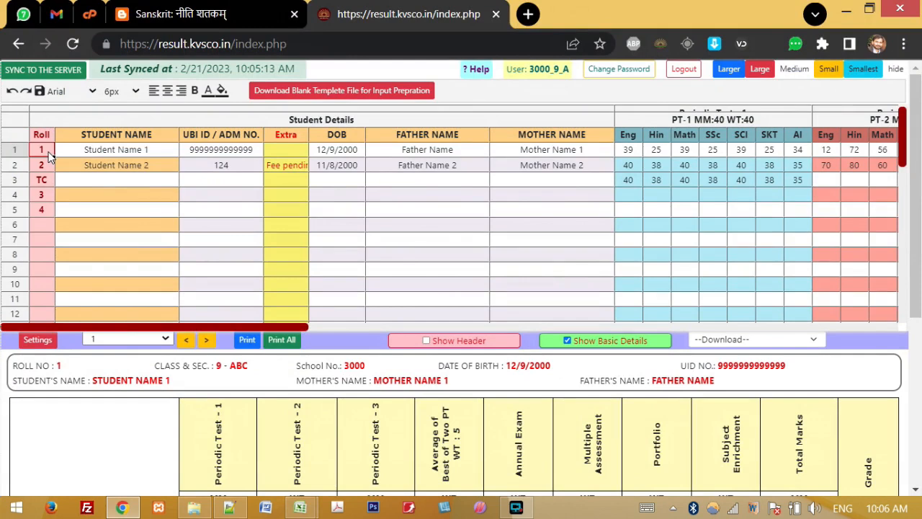
Step: Paste the two Excel student rows into grid rows 1–2, then log out of the portal
{"action": "key", "text": "ctrl+v"}
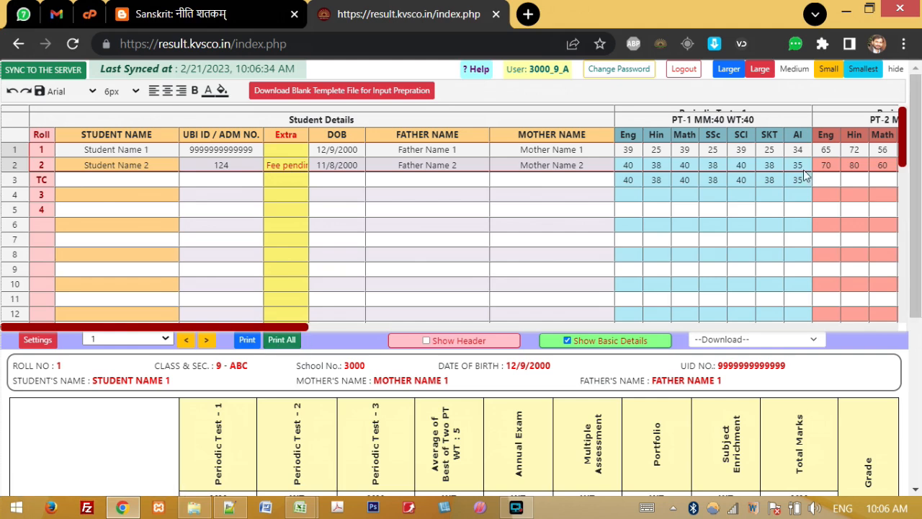
{"action": "left_click", "coordinate": [680, 70]}
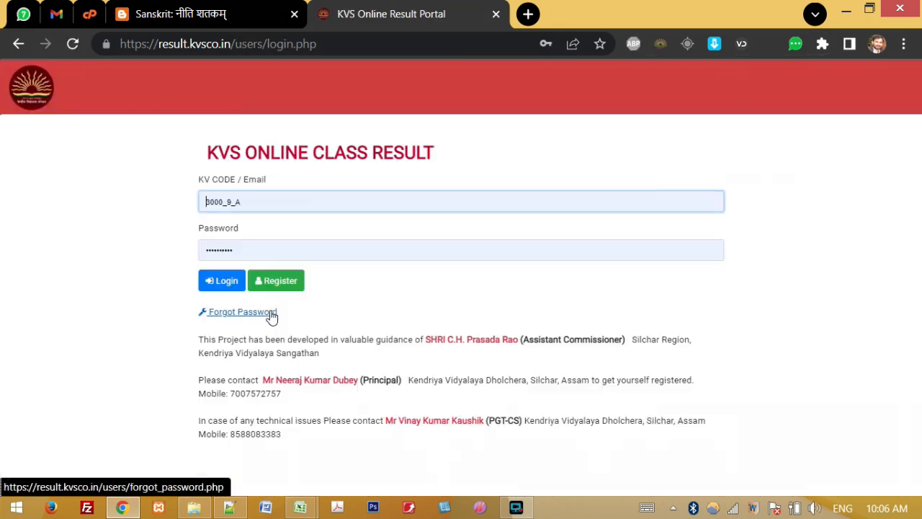
{"action": "double_click", "coordinate": [238, 433]}
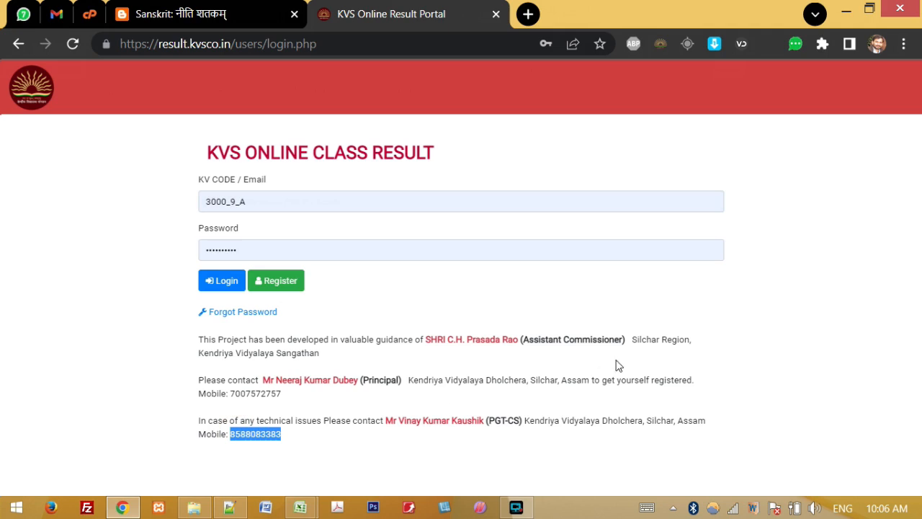
{"action": "left_click", "coordinate": [220, 281]}
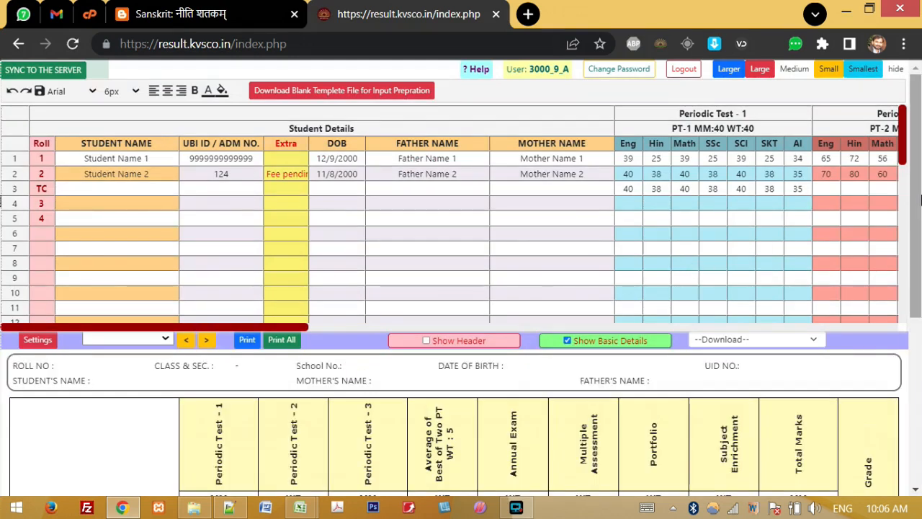
{"action": "left_click_drag", "start_coordinate": [920, 192], "coordinate": [919, 173]}
{"action": "left_click_drag", "start_coordinate": [920, 173], "coordinate": [913, 74]}
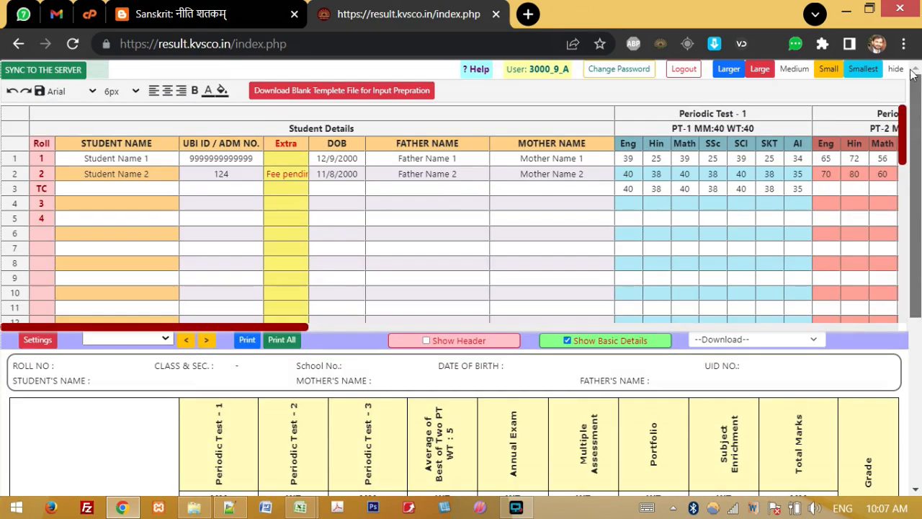
Step: Close the Result Templete Class 6,7,8 Excel workbook
{"action": "left_click", "coordinate": [206, 340]}
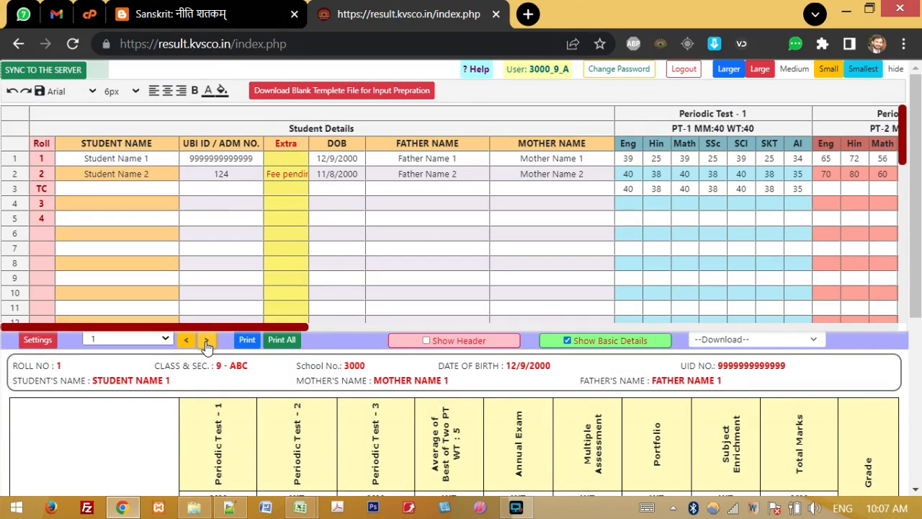
{"action": "mouse_move", "coordinate": [300, 507]}
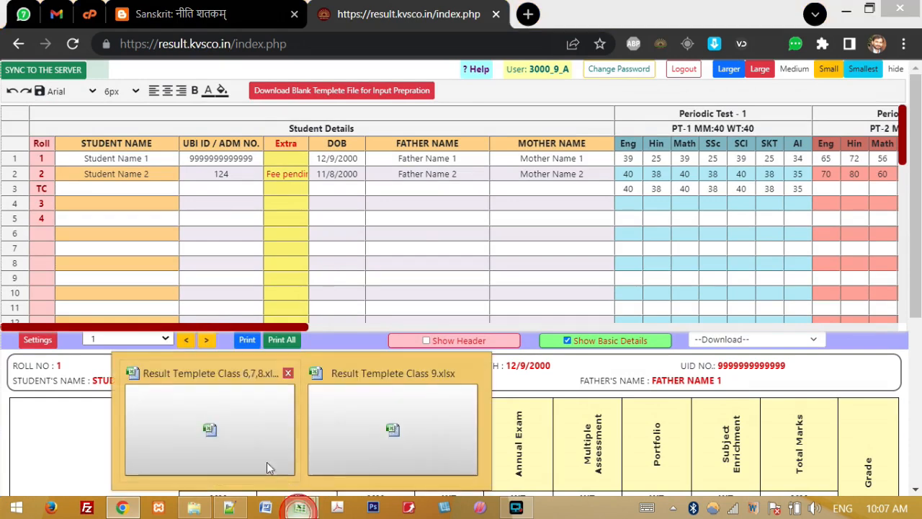
{"action": "left_click", "coordinate": [238, 444]}
{"action": "left_click", "coordinate": [900, 9]}
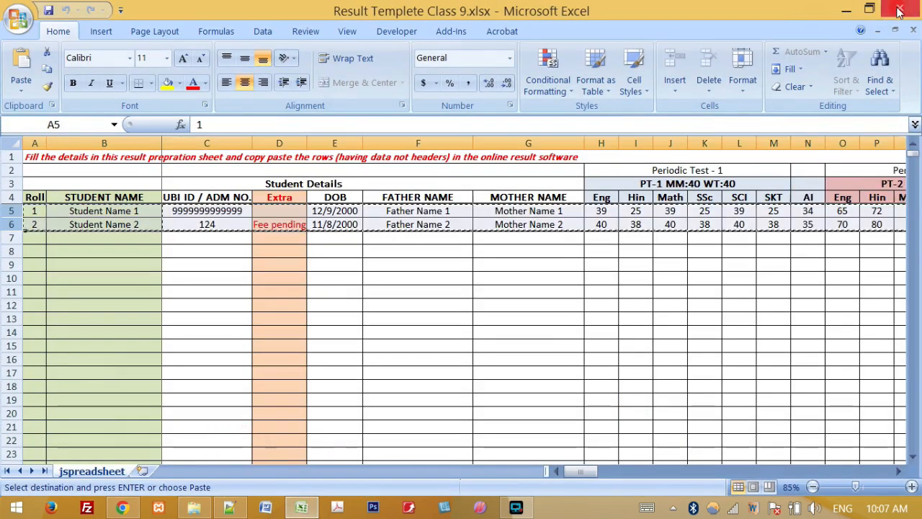
Step: Select both students' details C5:G6, from ID to mother's name, in the Class 9 template
{"action": "left_click", "coordinate": [325, 279]}
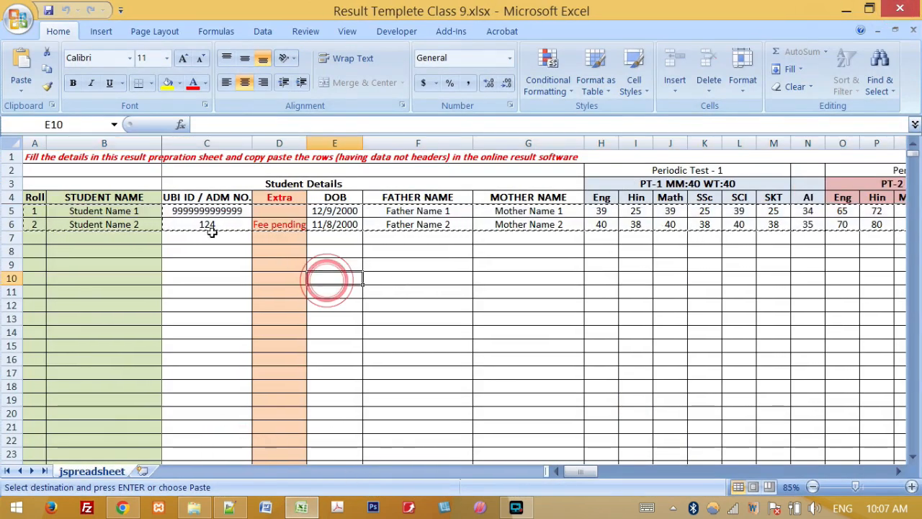
{"action": "left_click", "coordinate": [204, 211]}
{"action": "left_click_drag", "start_coordinate": [232, 219], "coordinate": [538, 231]}
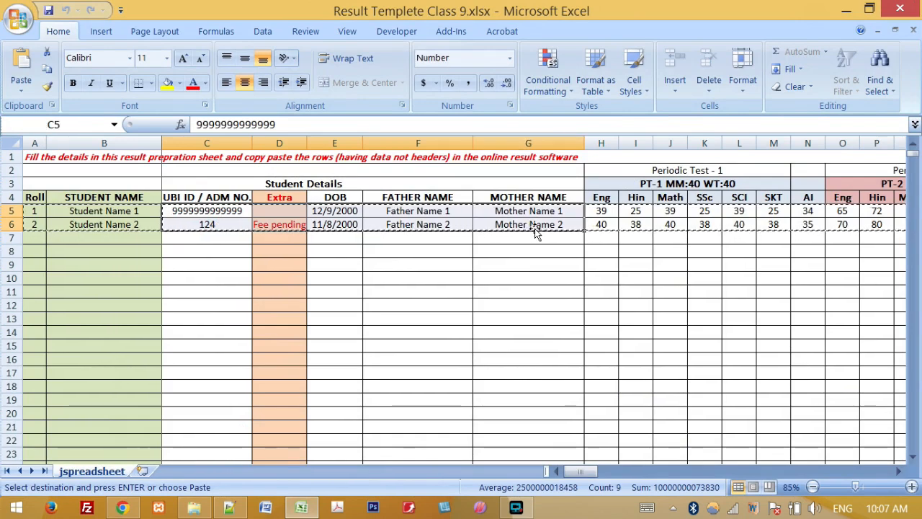
{"action": "key", "text": "alt+Tab"}
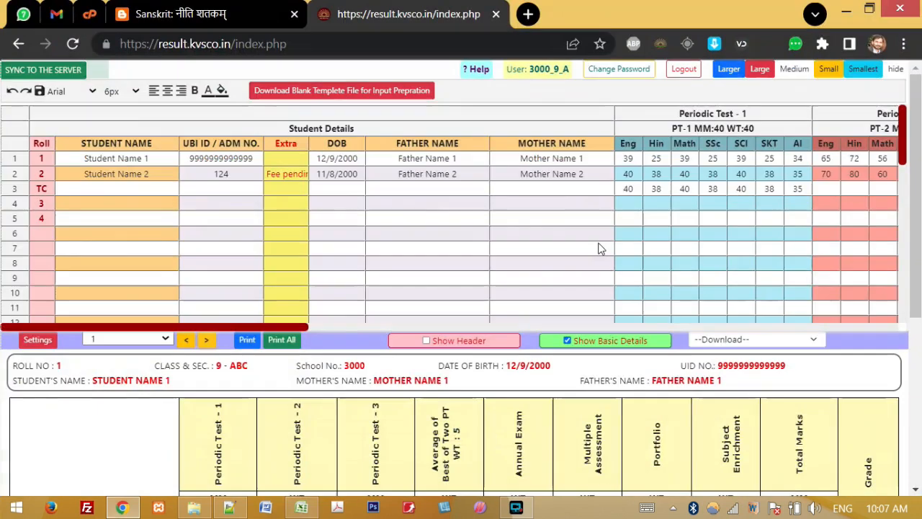